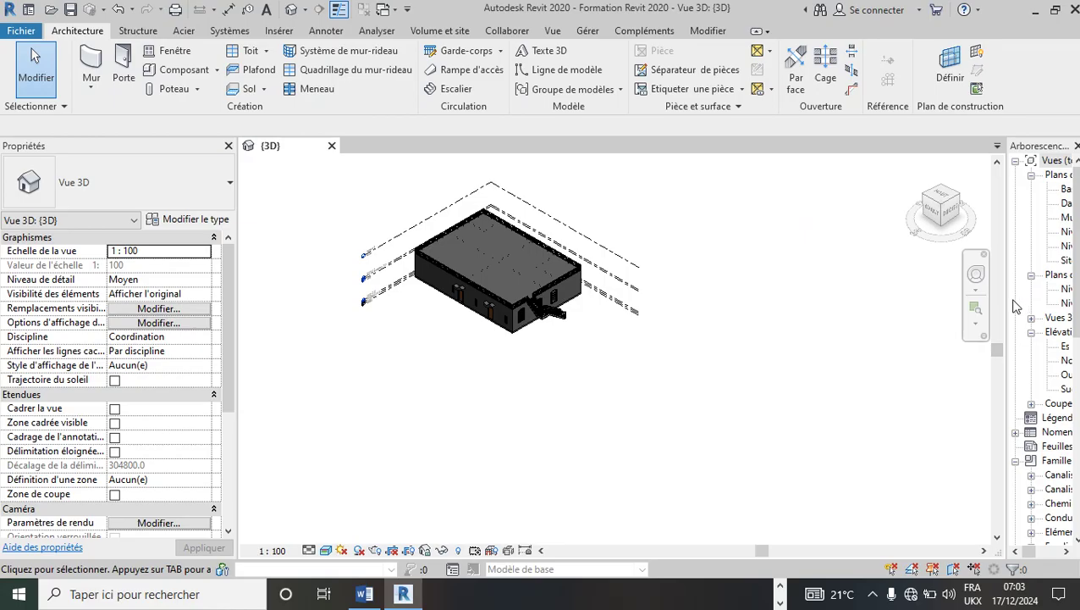
Widen the project browser and open the Niveau 1 floor plan
drag(1006, 300, 889, 301)
double_click(965, 232)
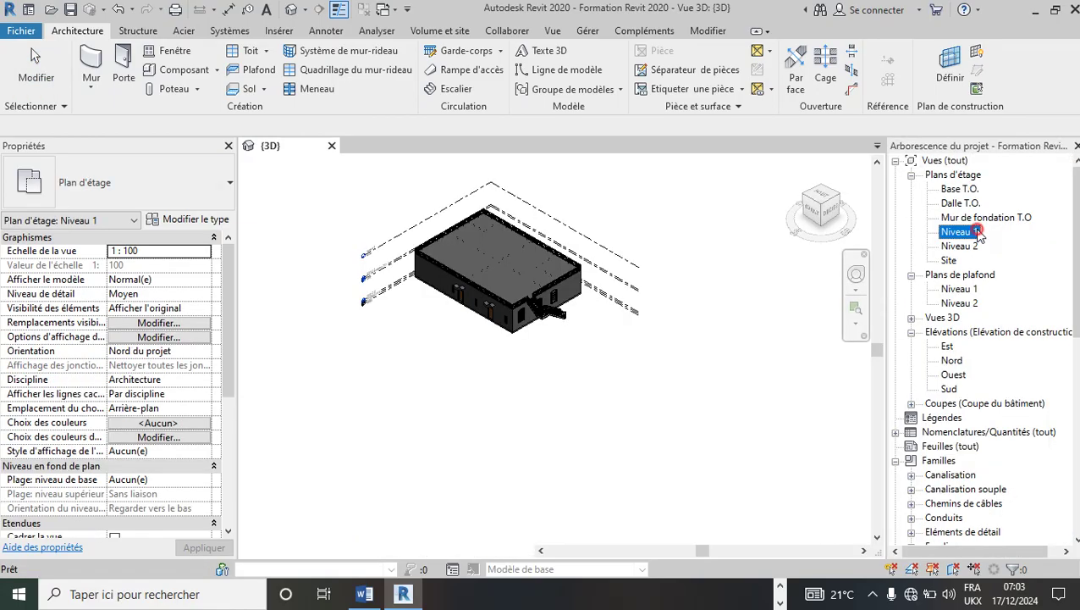
scroll(715, 341, up, 1)
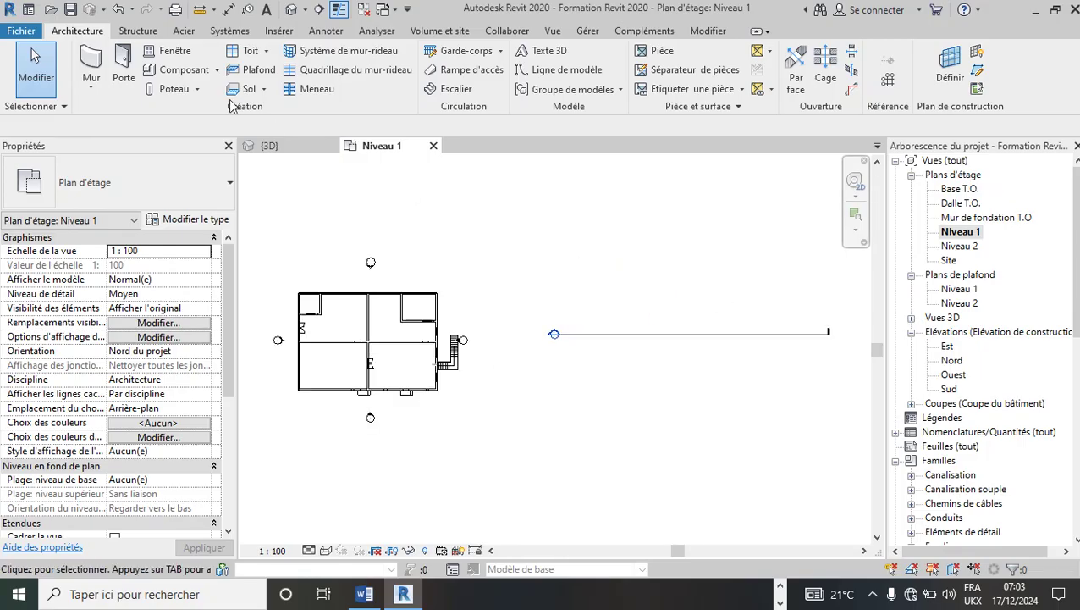
Draw a horizontal Mur-rideau Vitrine curtain wall about 36000 mm long in the empty area east of the building
click(100, 71)
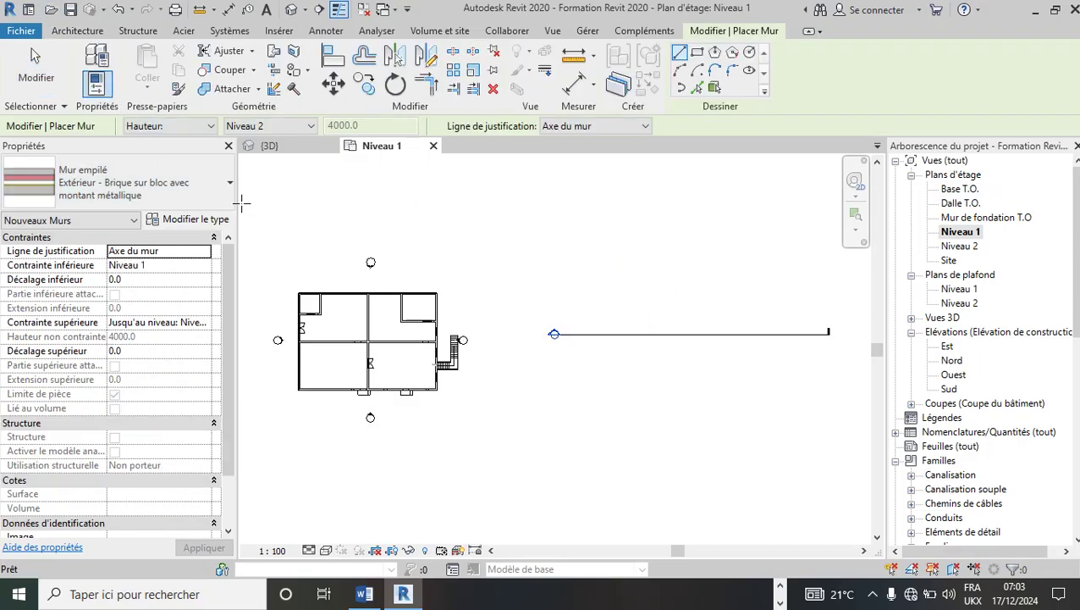
click(169, 190)
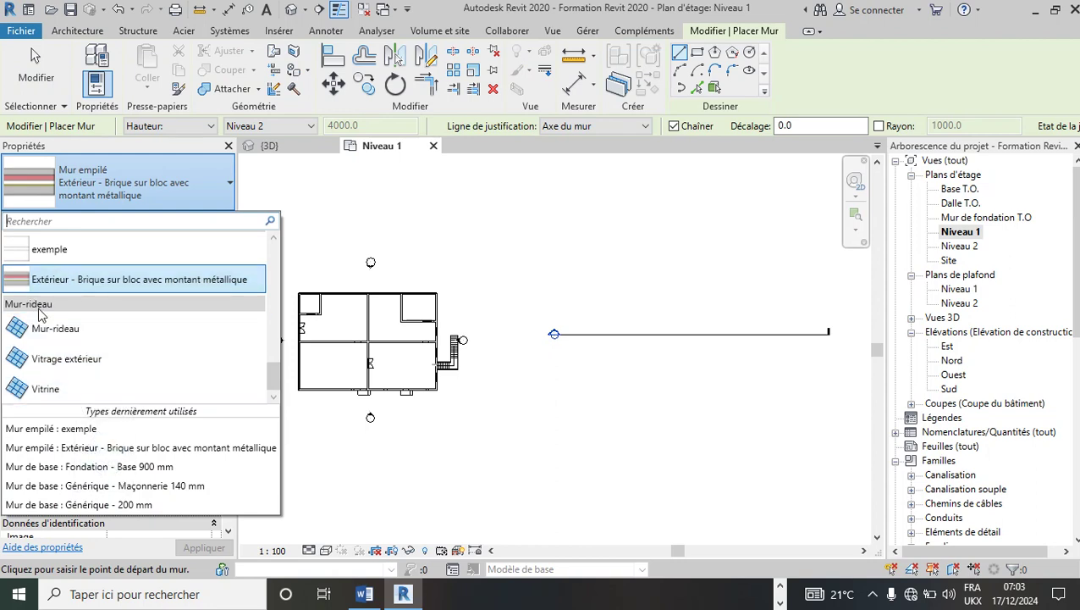
click(47, 391)
scroll(829, 410, up, 2)
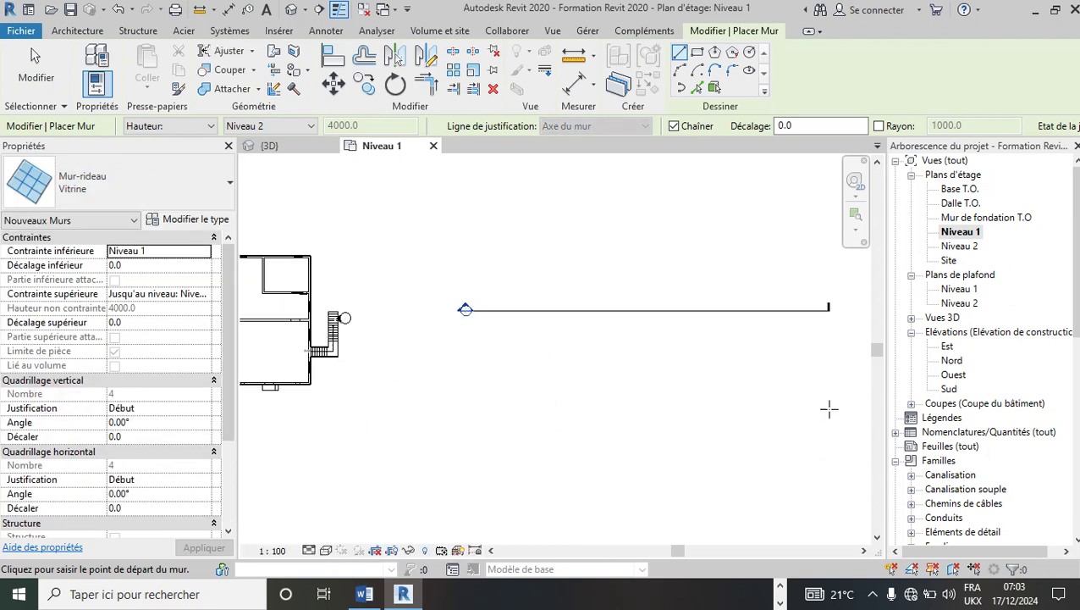
click(462, 410)
click(787, 410)
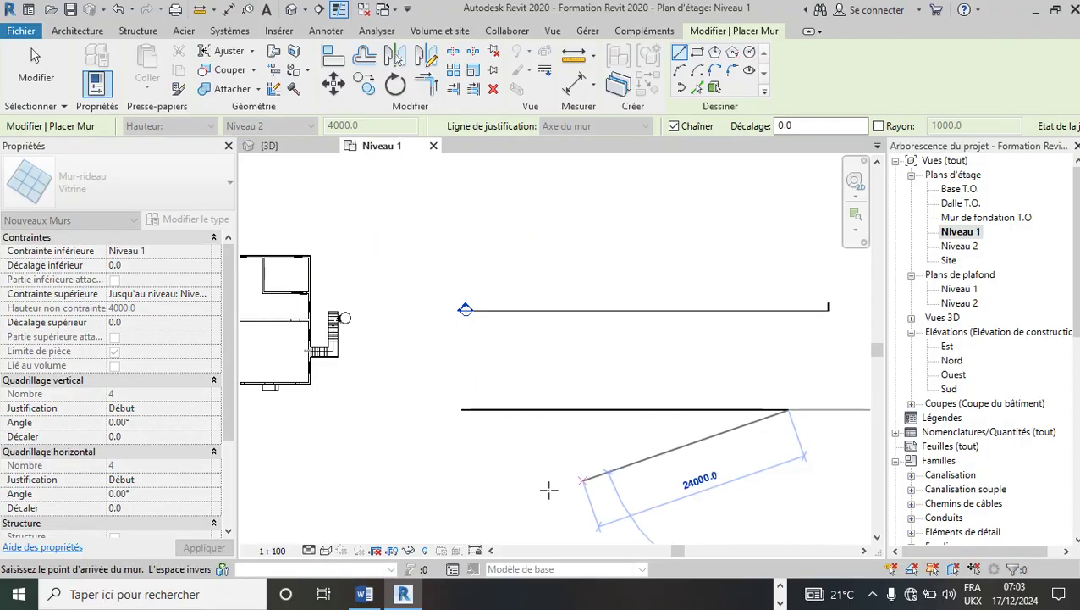
key(Escape)
Set the plan's detail level to Elevé and its visual style to Ligne cachée, and end wall placement
click(309, 551)
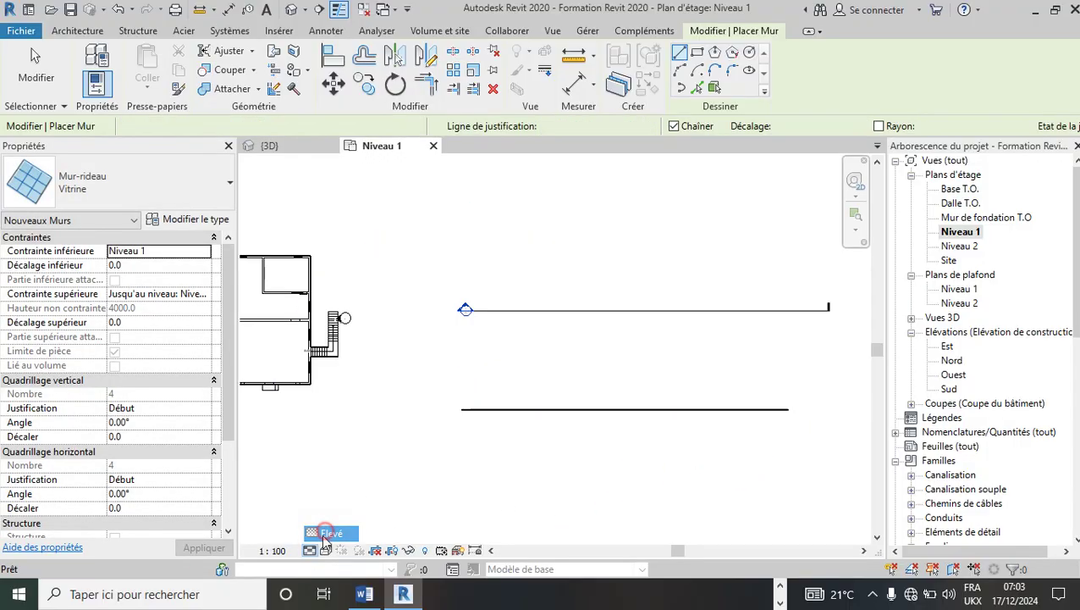
click(327, 551)
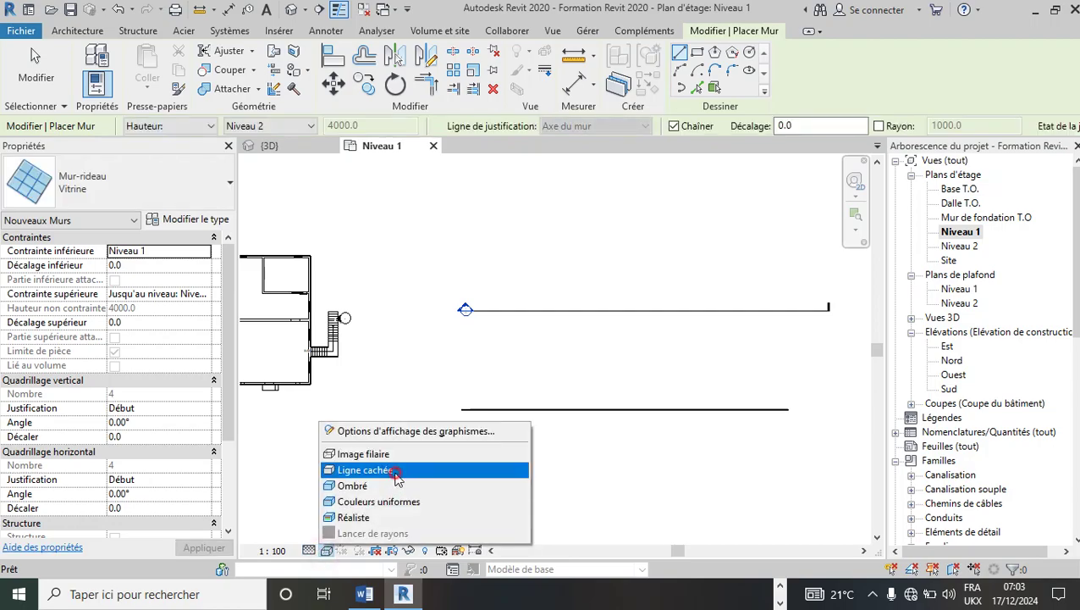
click(390, 471)
scroll(310, 503, down, 1)
scroll(489, 451, up, 4)
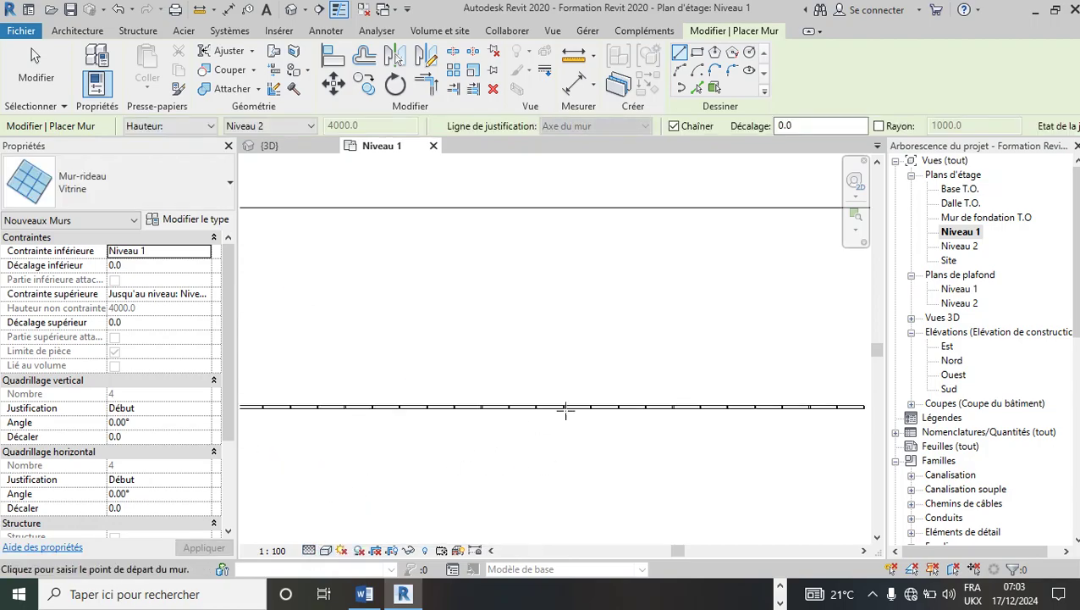
key(Escape)
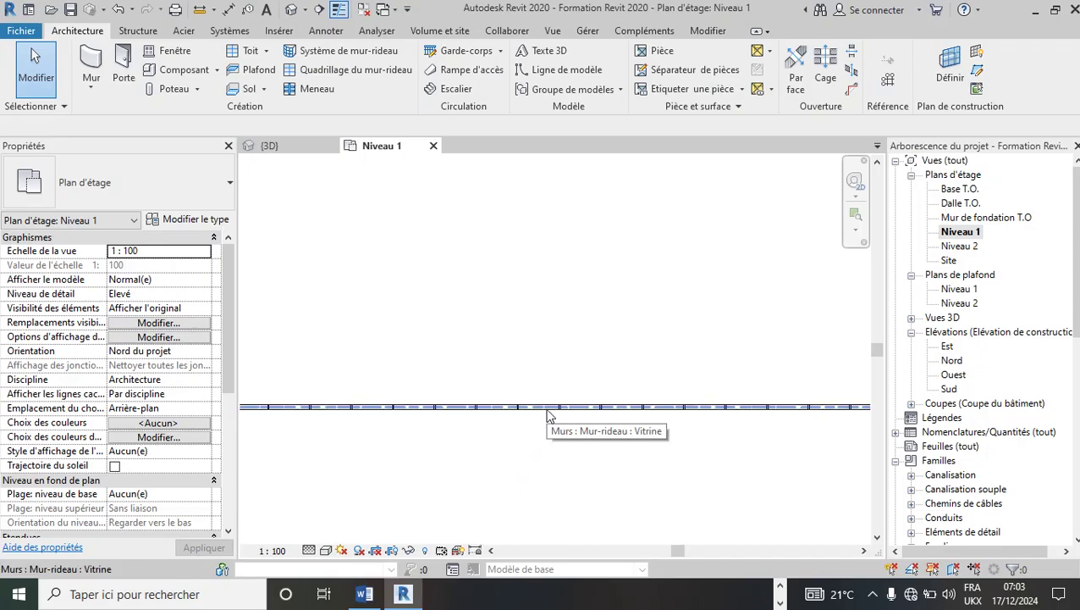
Draw a Générique - Maçonnerie 140 mm basic wall parallel to the curtain wall, on its north side
click(91, 61)
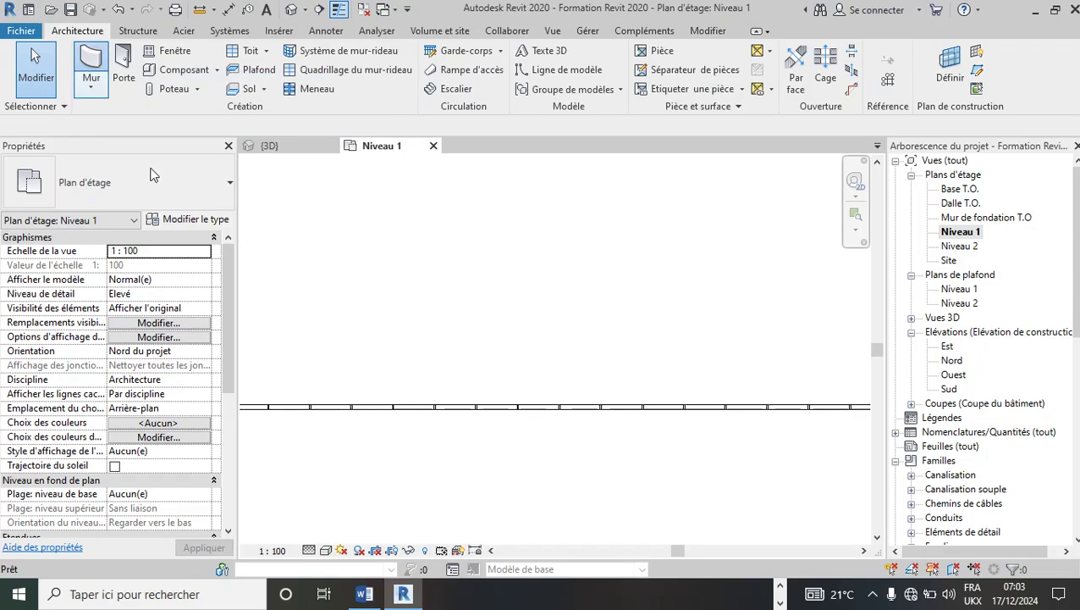
click(226, 193)
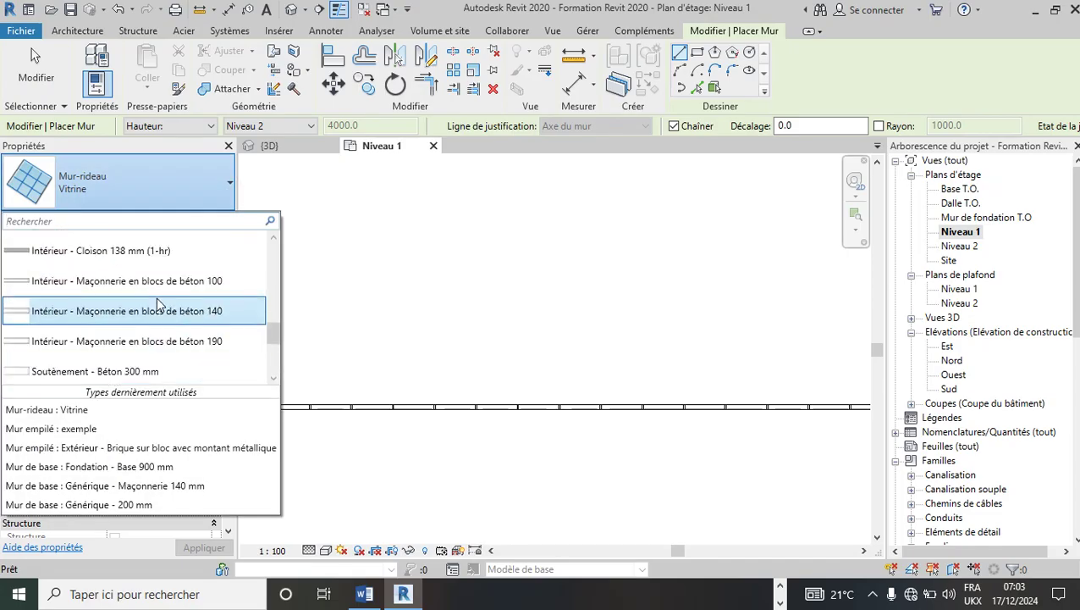
scroll(136, 295, up, 3)
click(127, 290)
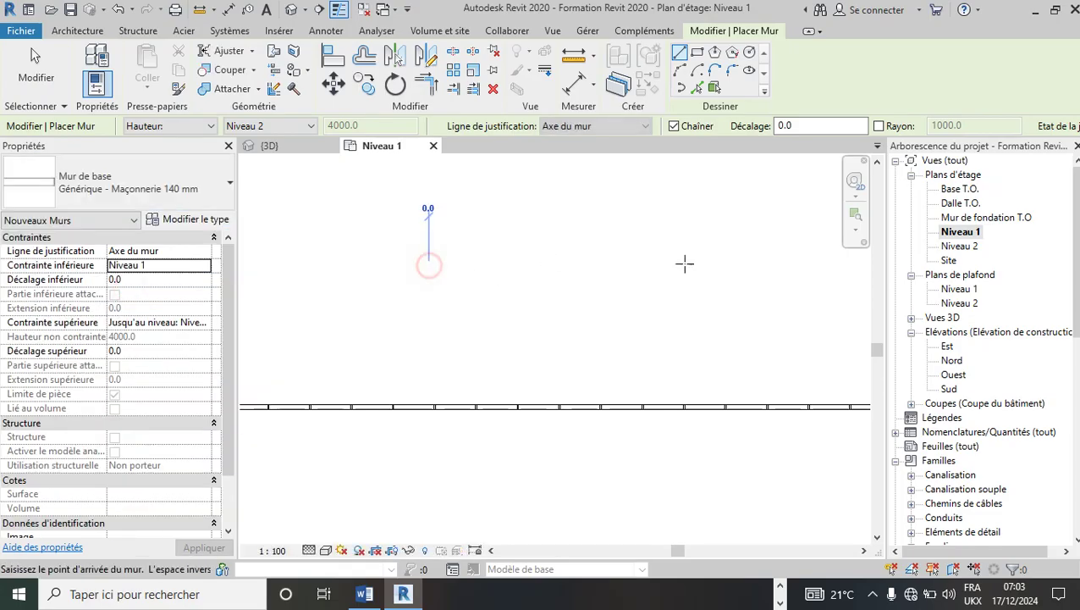
click(428, 264)
click(761, 264)
key(Escape)
key(Escape)
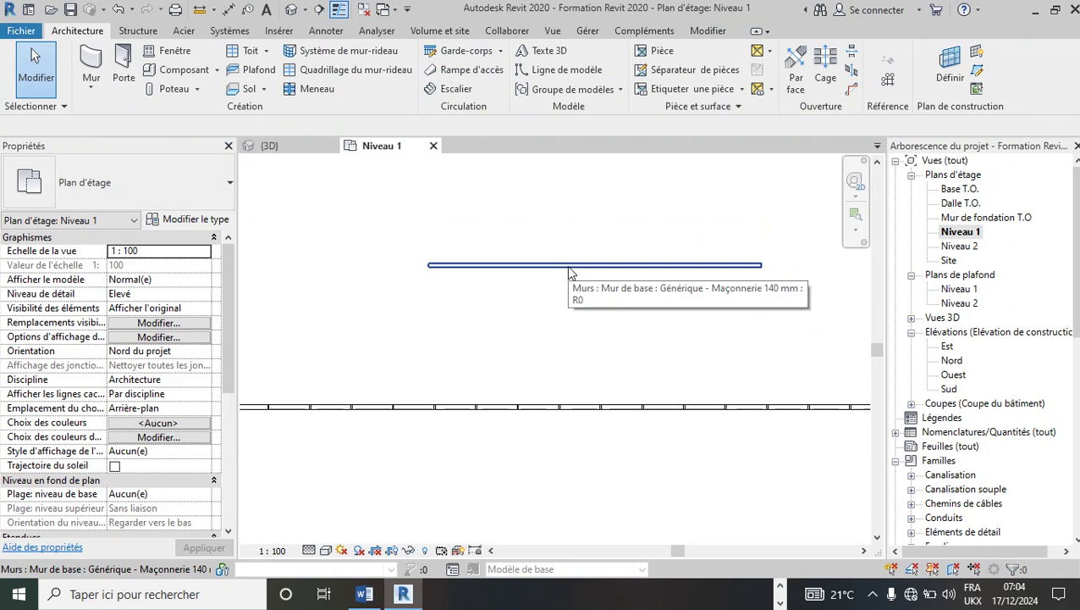
Select the curtain wall and compare it with the masonry wall up close in the 3D view
click(589, 412)
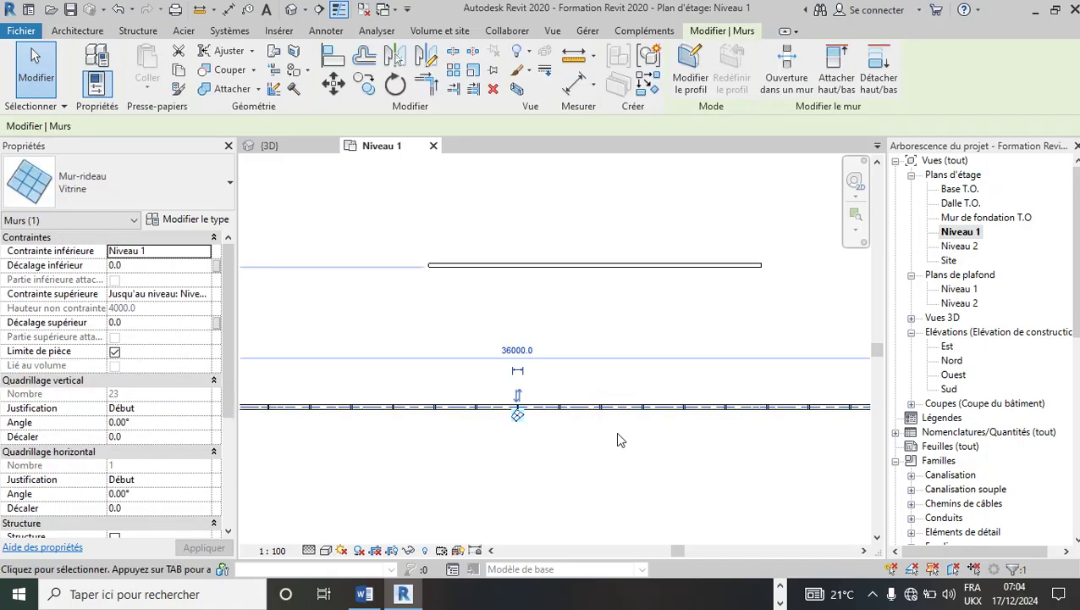
click(280, 146)
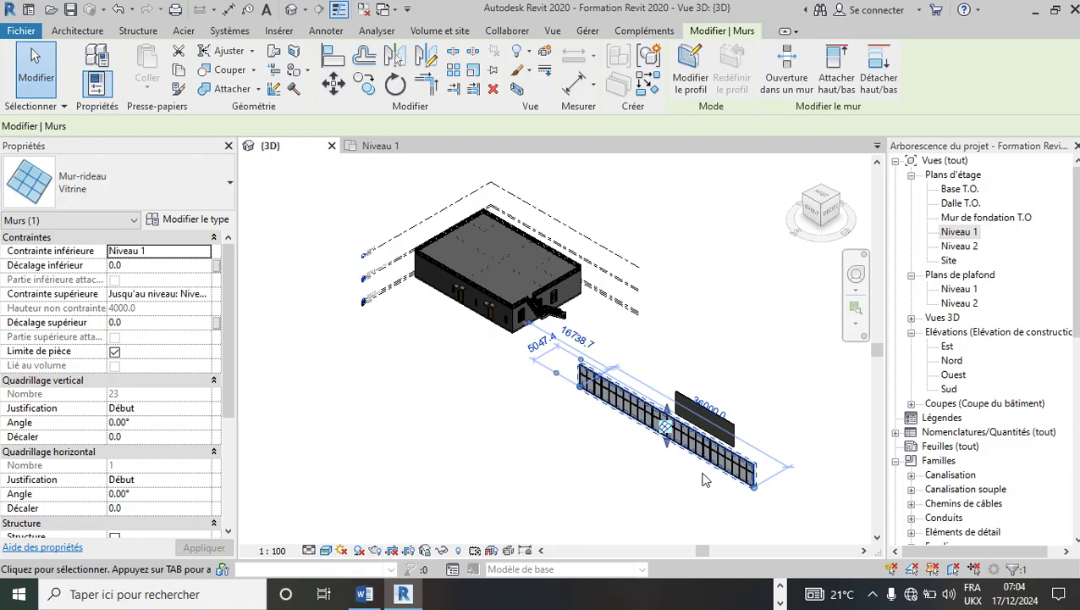
scroll(702, 479, up, 3)
shift+middle_drag(622, 351, 633, 373)
scroll(720, 392, up, 1)
middle_drag(720, 392, 646, 404)
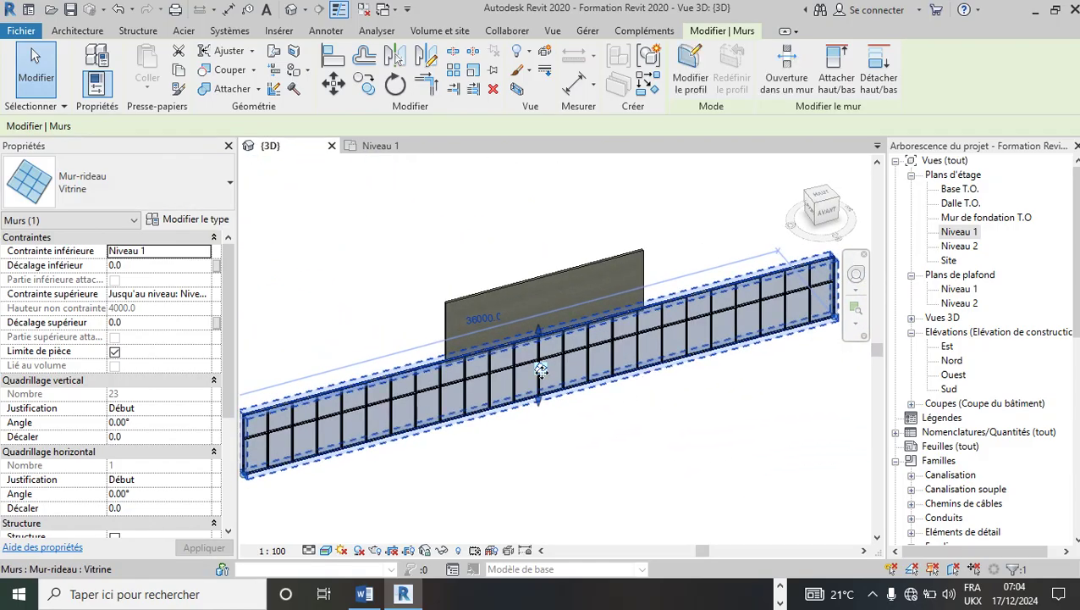
scroll(571, 351, up, 5)
scroll(563, 283, down, 4)
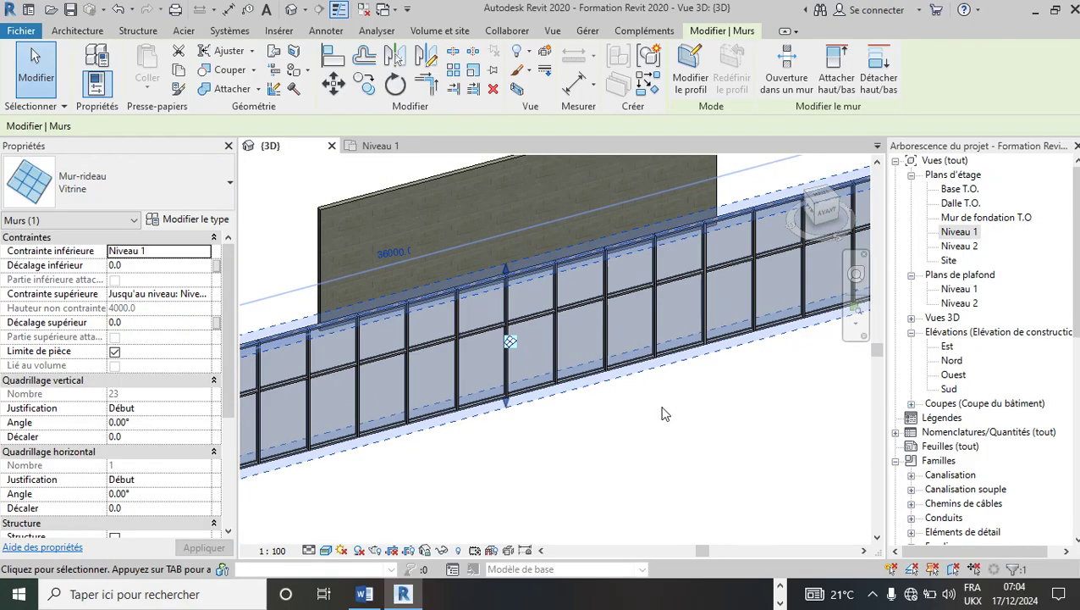
scroll(295, 341, up, 5)
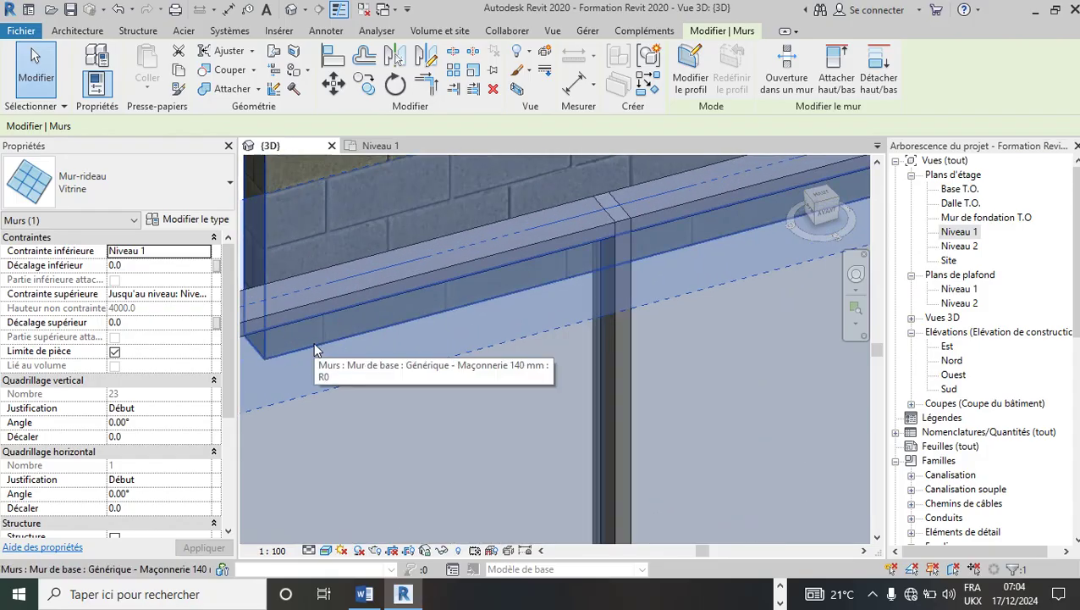
scroll(326, 338, down, 1)
scroll(328, 340, down, 4)
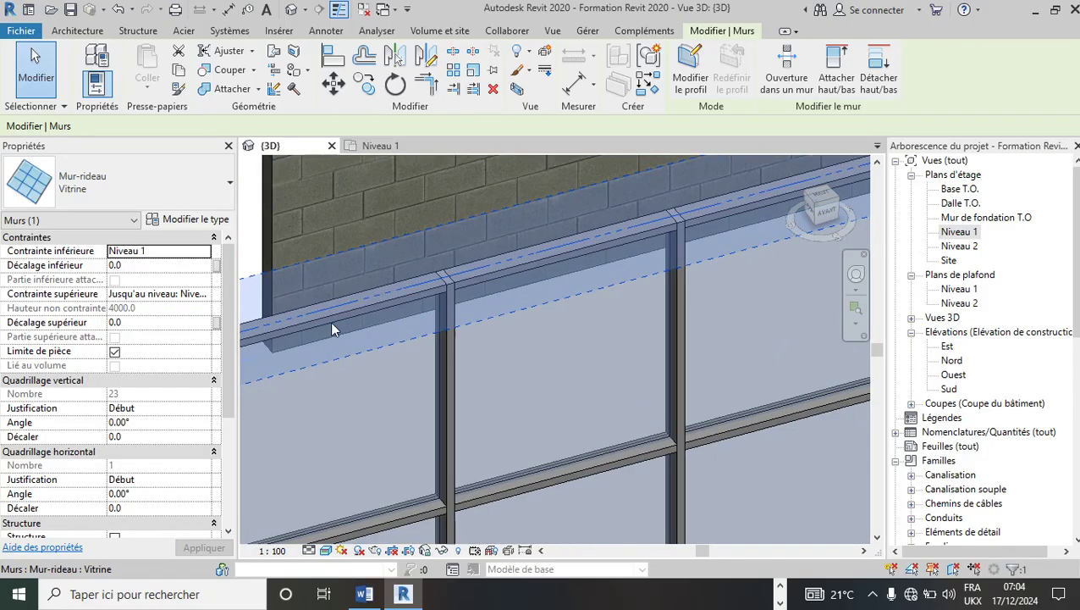
scroll(332, 330, down, 6)
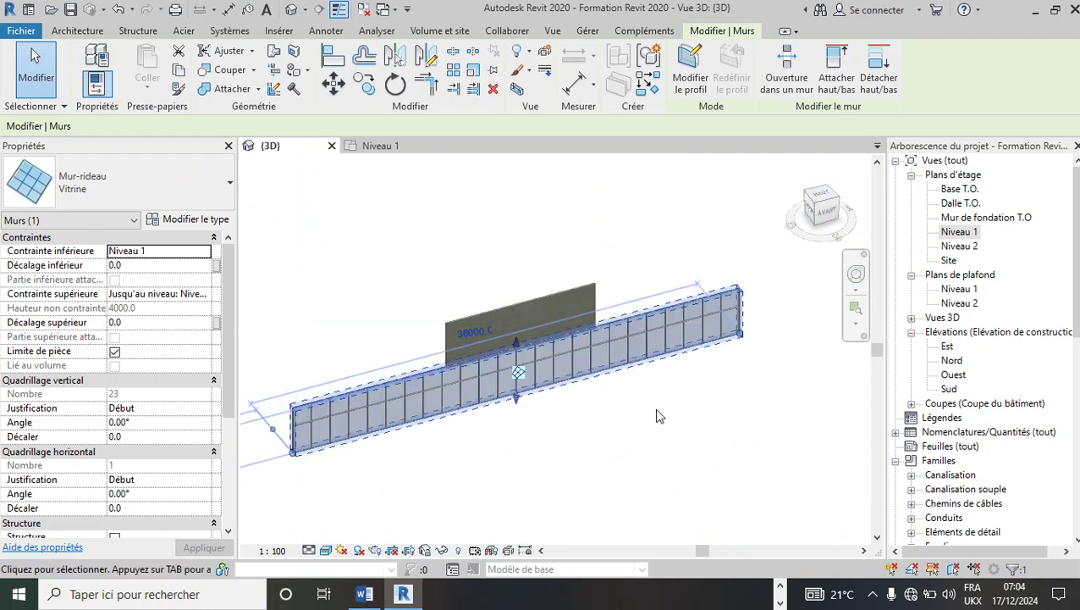
Examine the curtain wall's panels, grid divisions and mullions from its free end along its length
scroll(336, 436, up, 3)
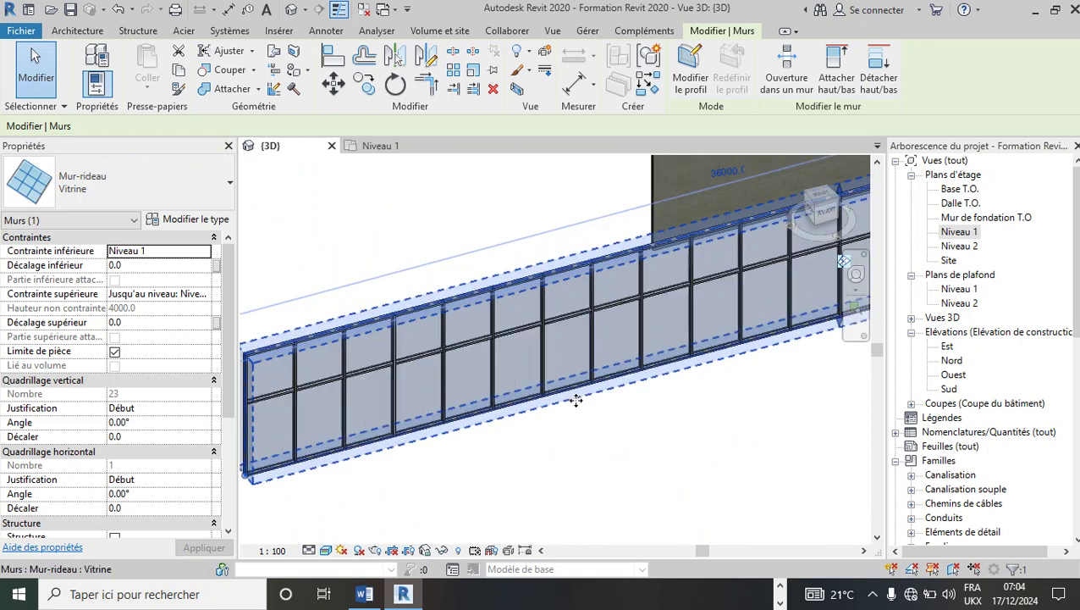
scroll(584, 406, down, 2)
click(566, 444)
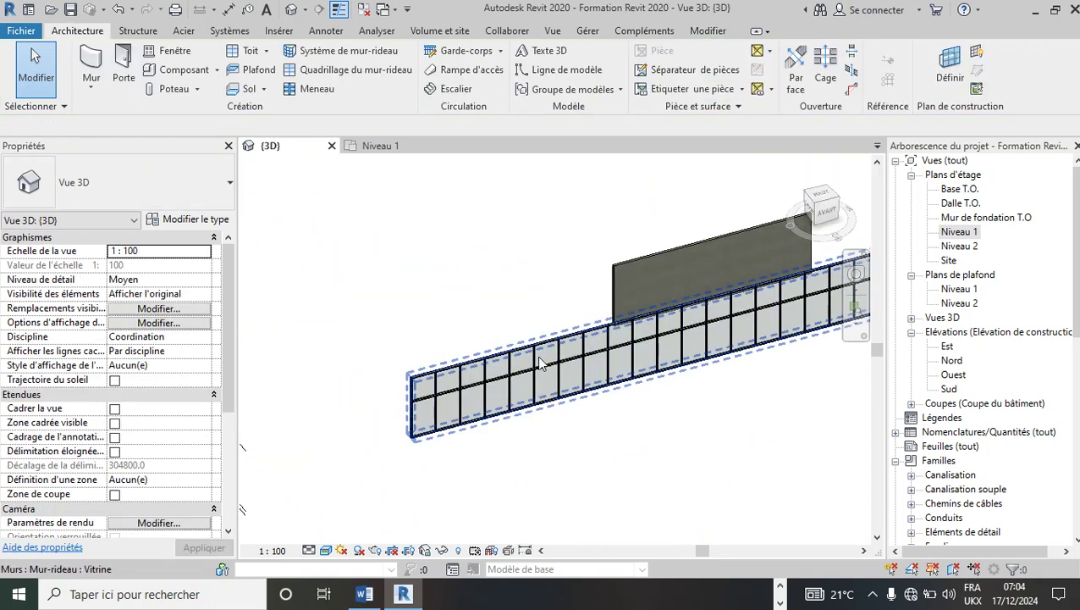
scroll(466, 405, up, 5)
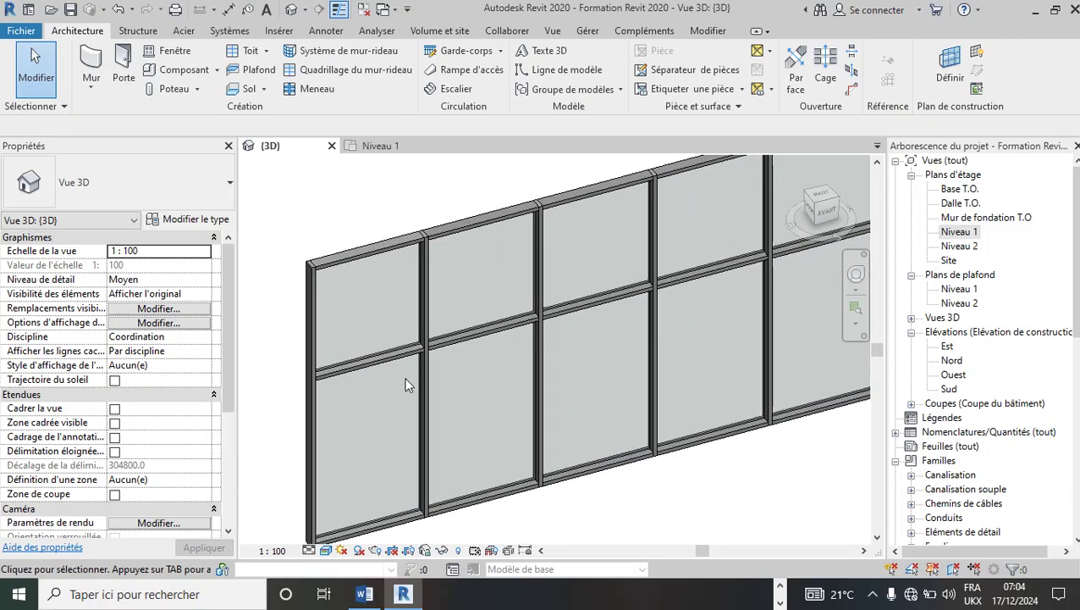
scroll(406, 390, down, 2)
scroll(399, 419, up, 4)
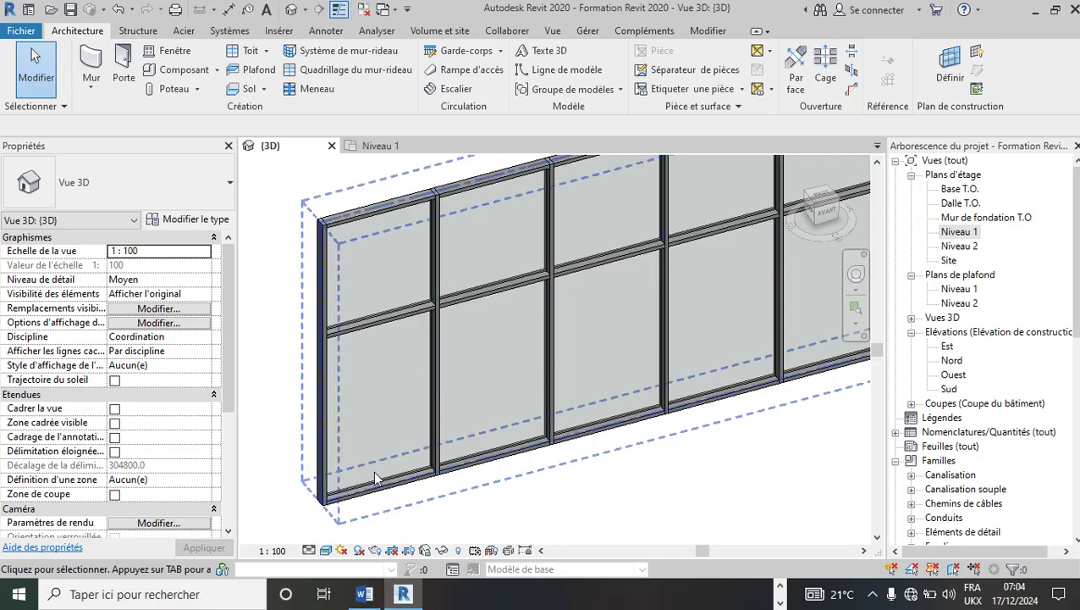
scroll(273, 472, down, 5)
scroll(279, 461, up, 4)
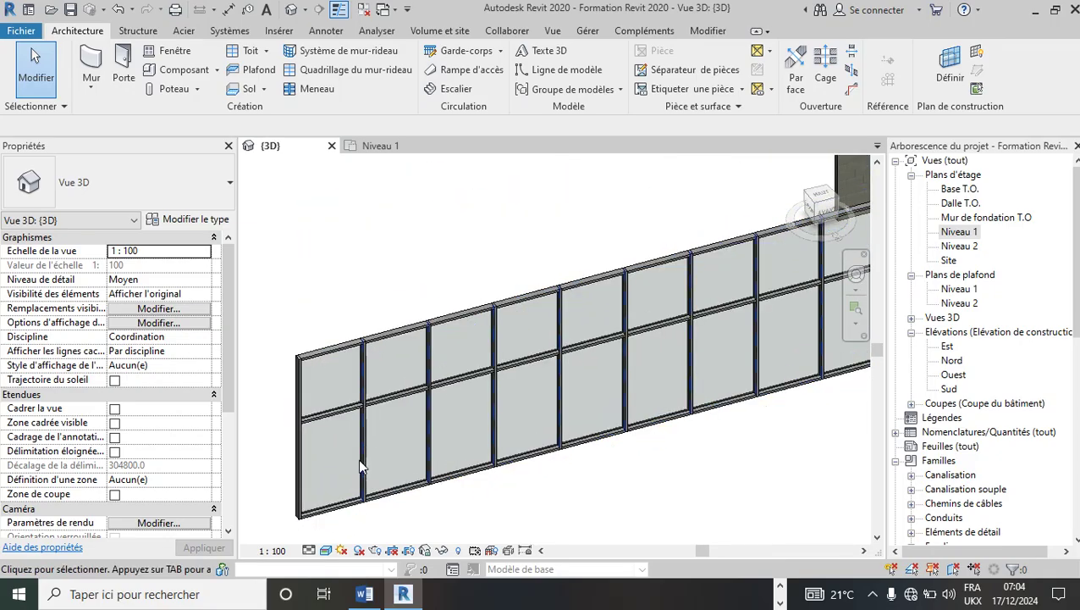
scroll(373, 423, down, 5)
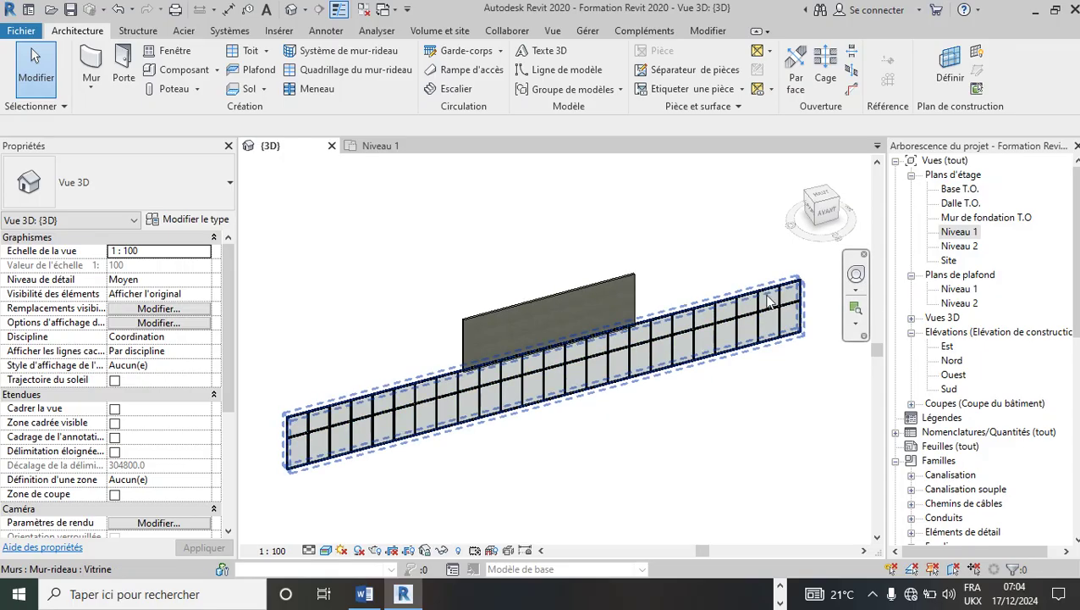
Shorten the curtain wall to about 21500 mm and stretch its top to a height of about 8715 mm
click(759, 292)
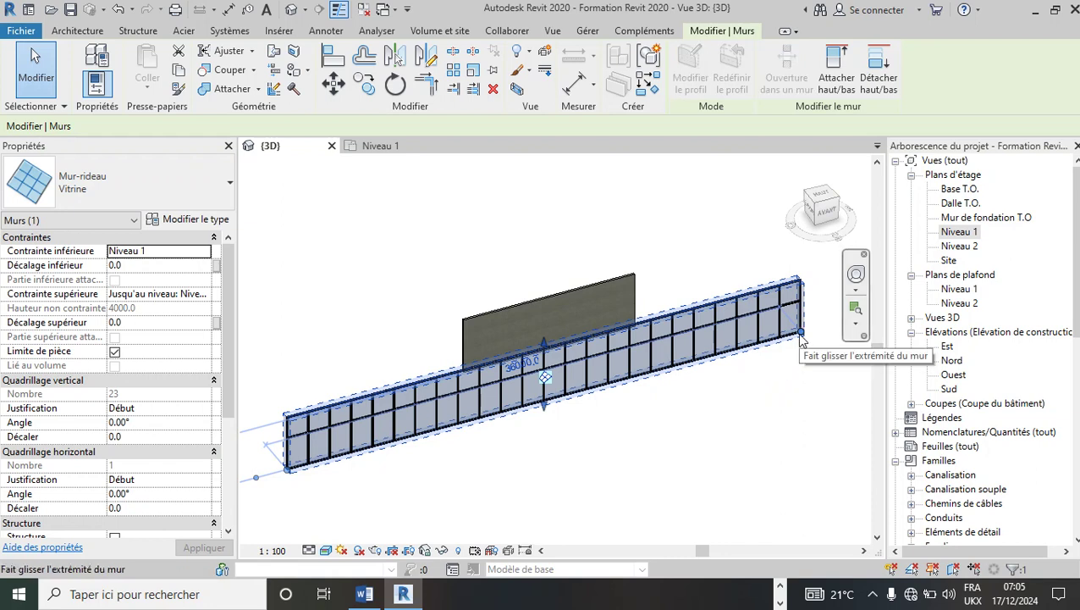
drag(801, 335, 683, 358)
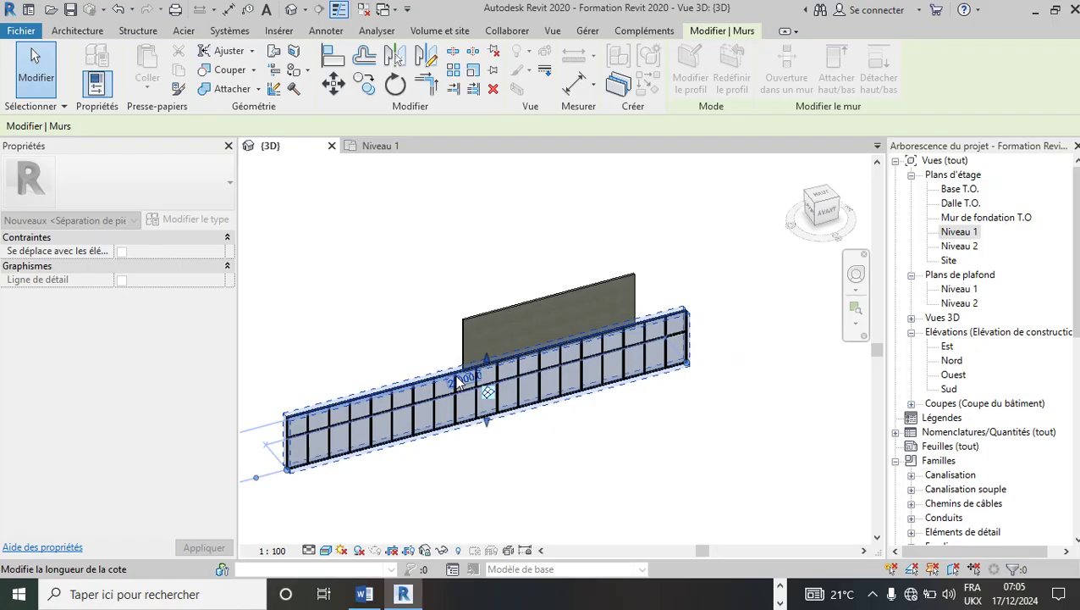
drag(485, 351, 595, 390)
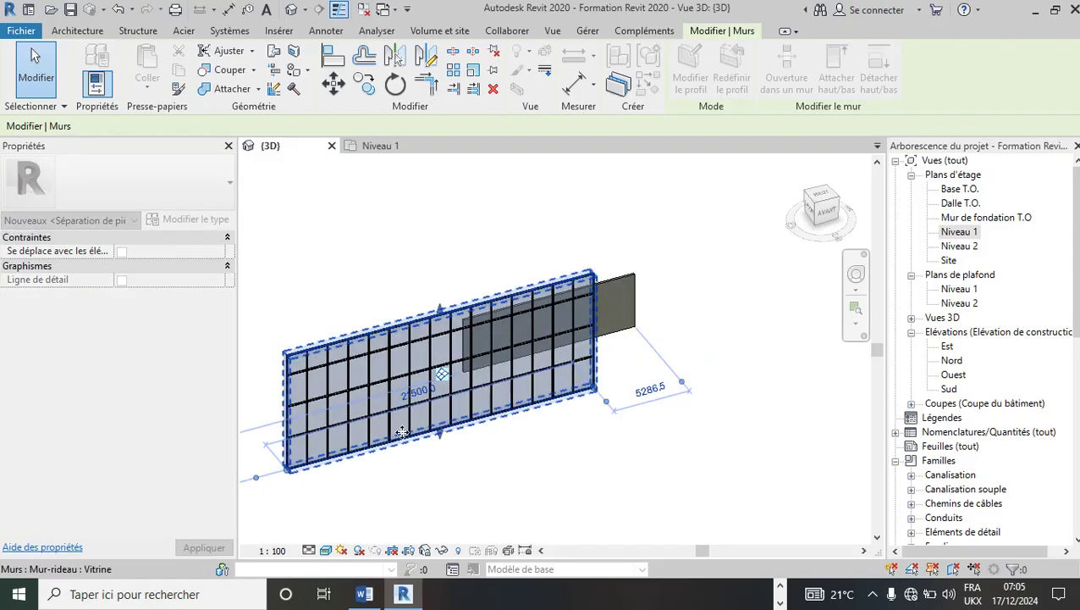
scroll(347, 454, up, 3)
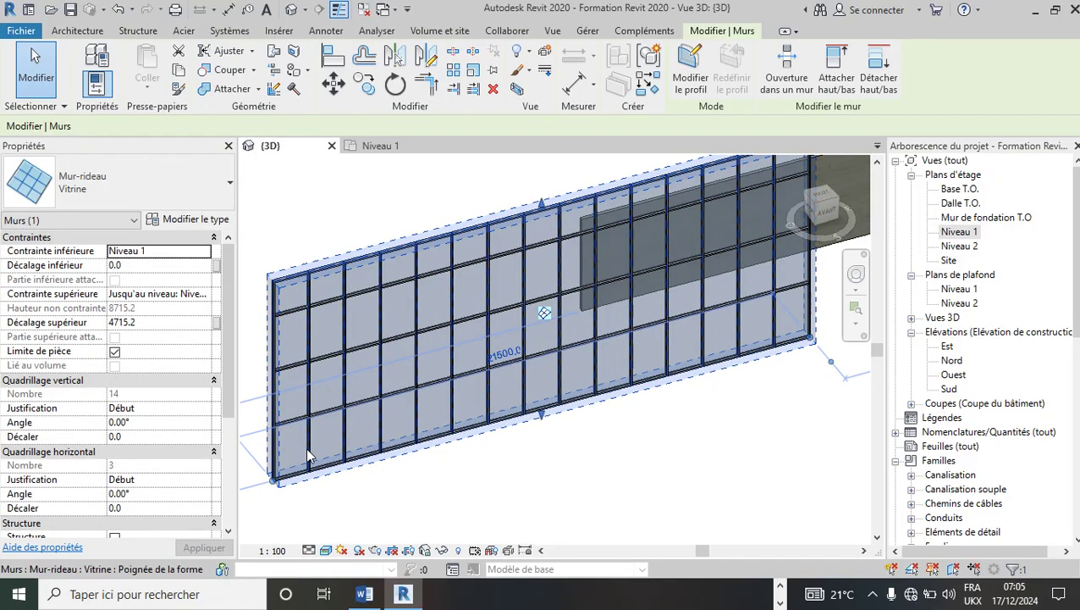
scroll(613, 390, down, 2)
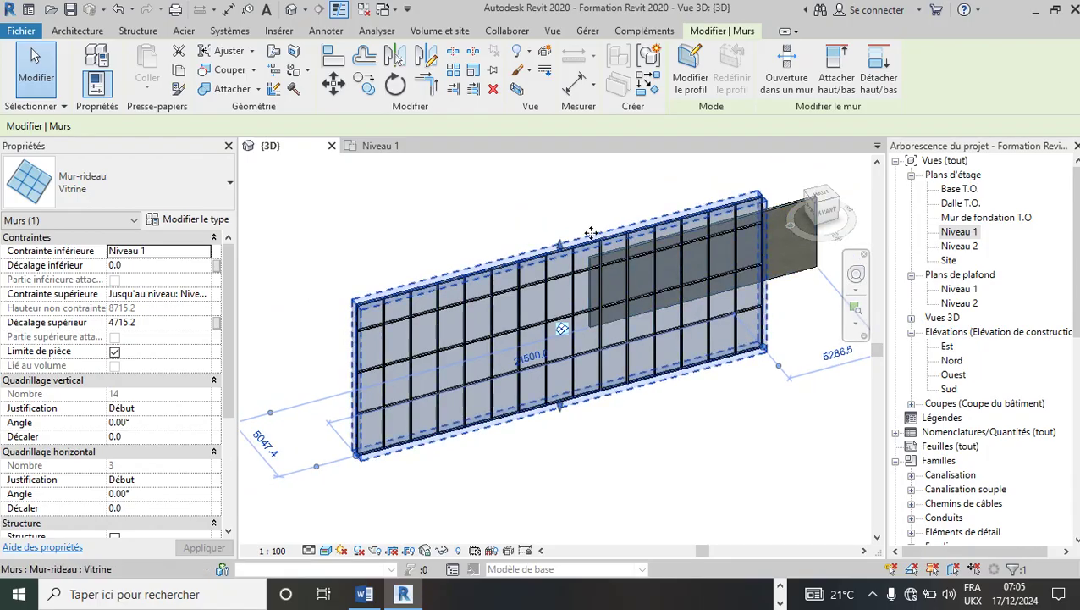
Stretch the curtain wall's top further to a height of about 12345 mm and inspect its upper grid
drag(560, 245, 564, 188)
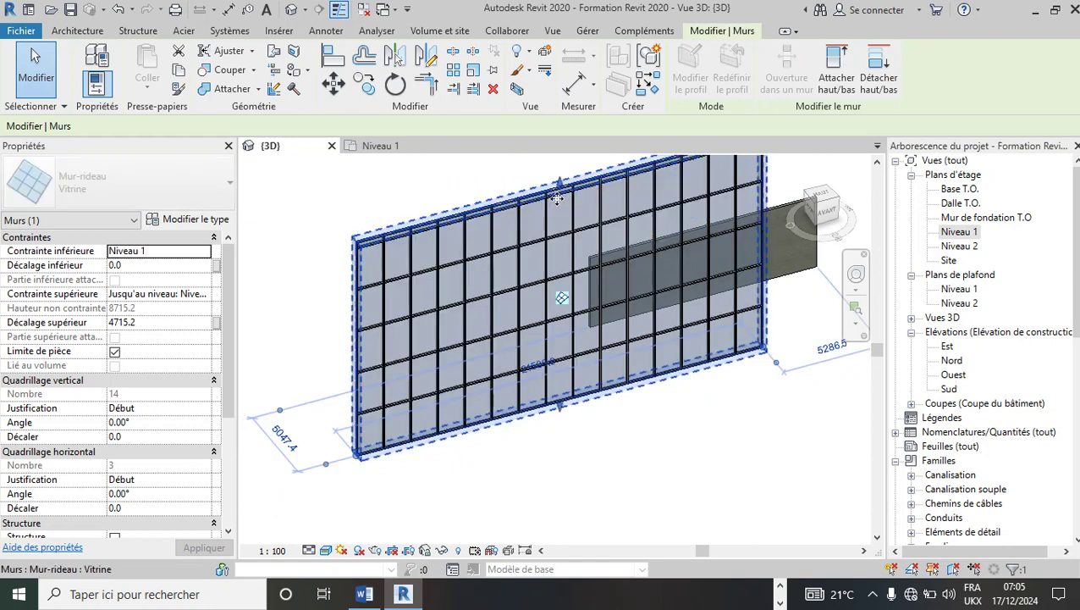
scroll(557, 195, up, 2)
scroll(475, 322, down, 3)
scroll(383, 309, up, 5)
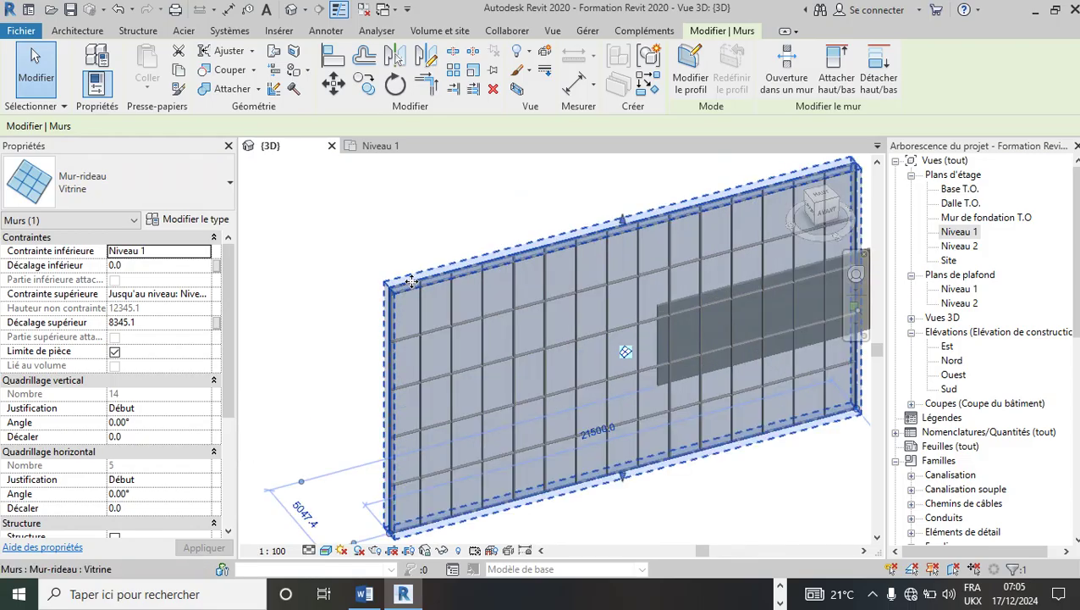
scroll(383, 309, up, 2)
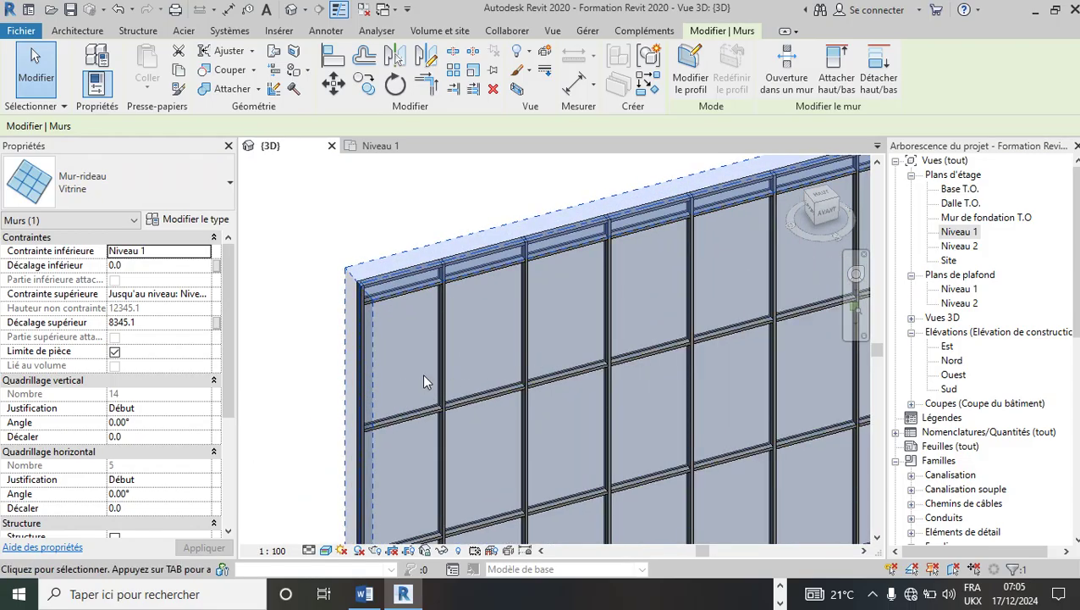
Duplicate the selected curtain wall's Vitrine type under the name EXE
scroll(307, 353, down, 4)
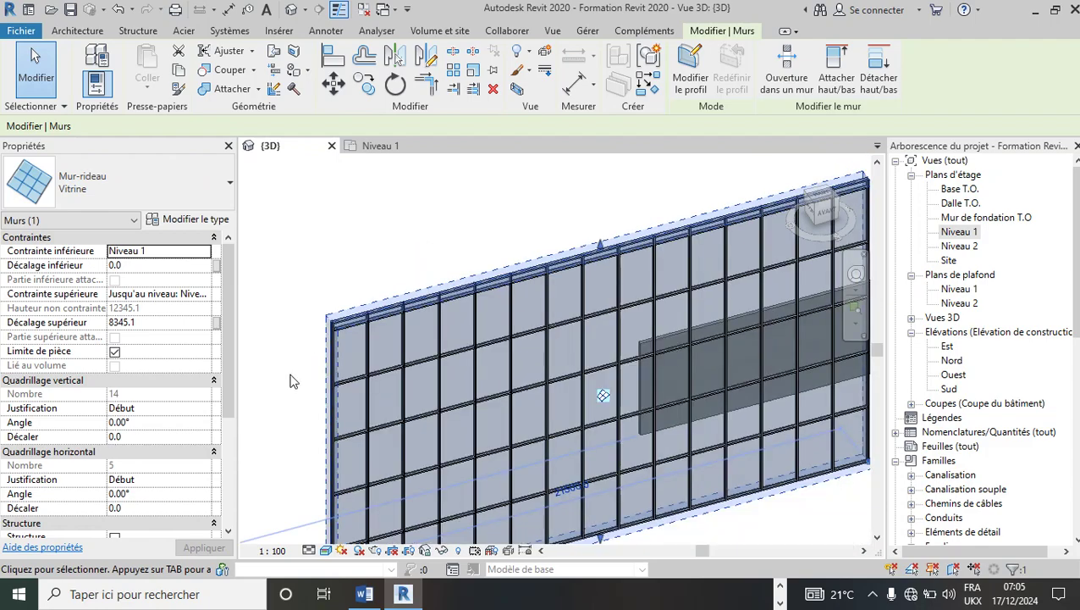
scroll(313, 356, up, 1)
scroll(316, 351, down, 2)
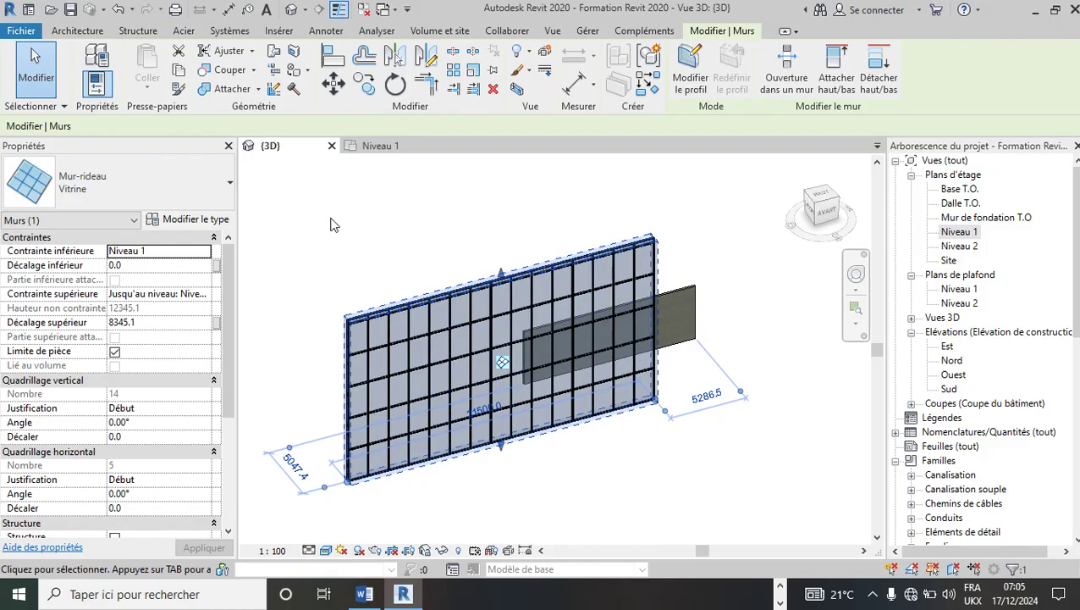
click(217, 221)
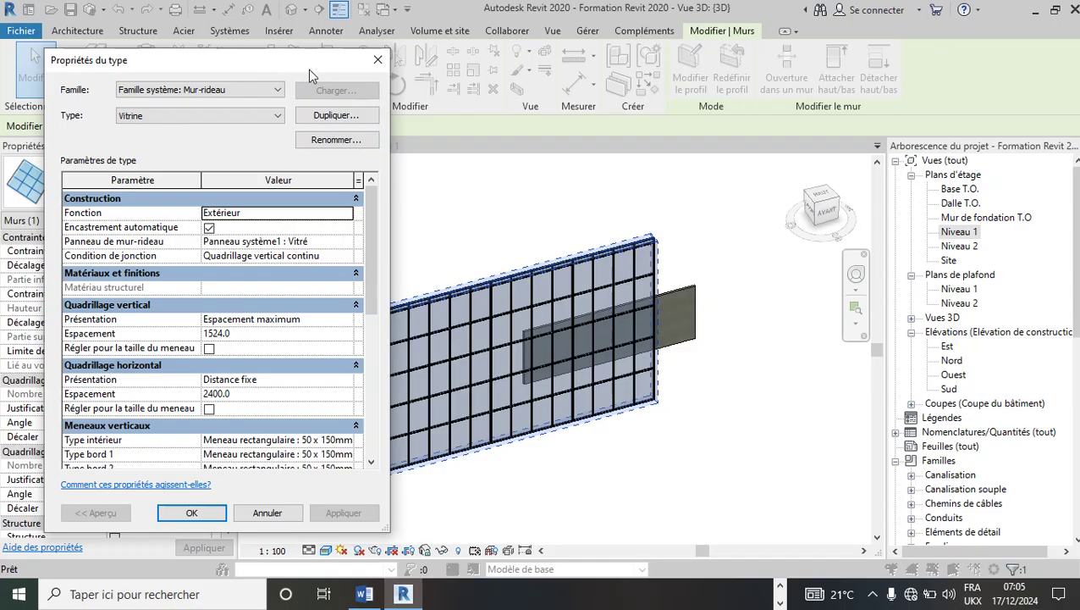
click(343, 113)
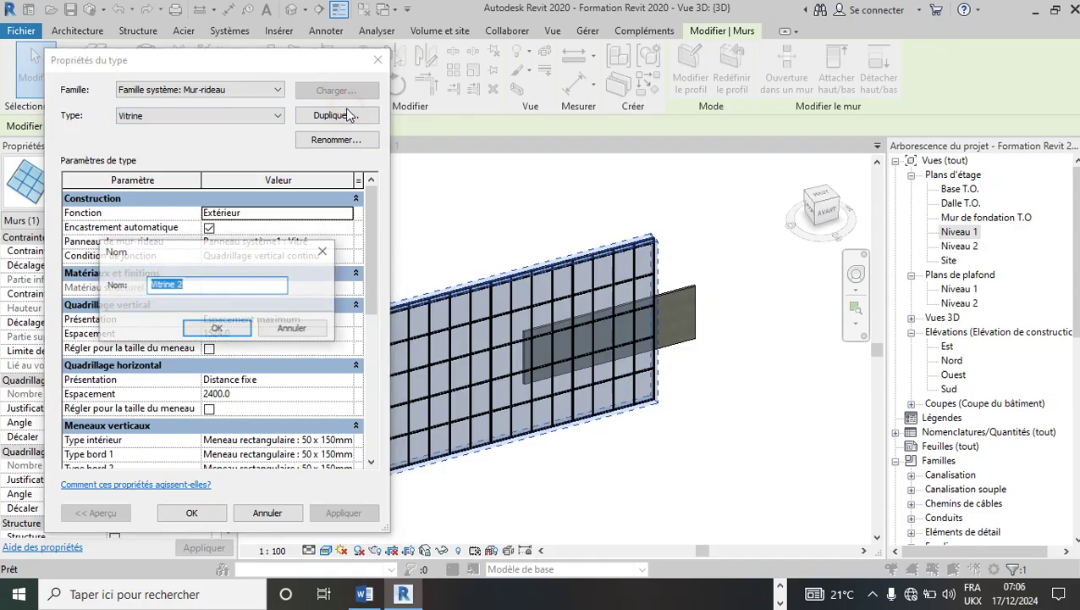
text(EXE)
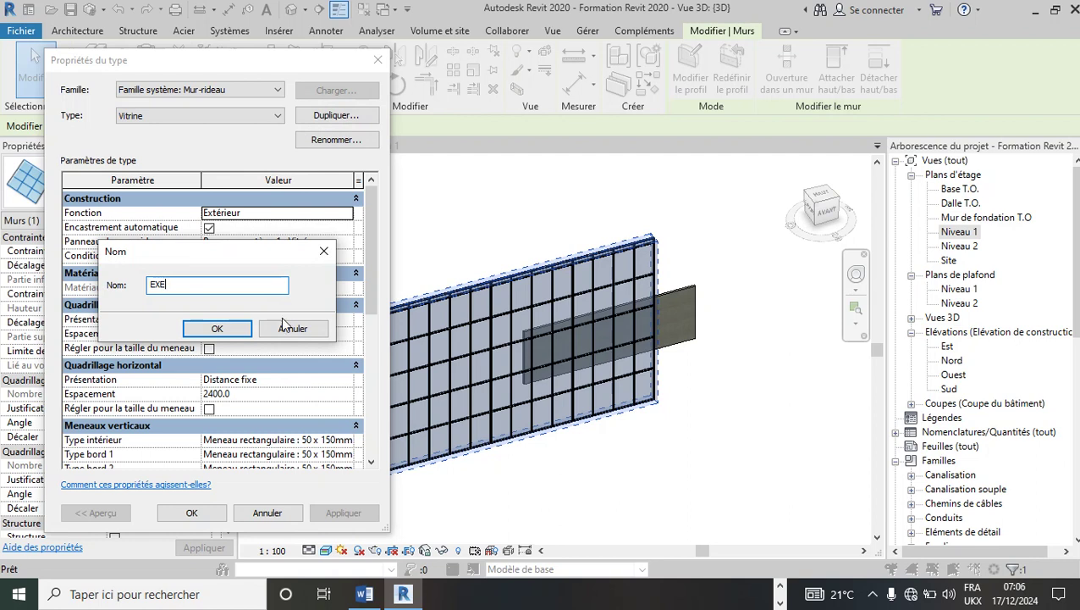
click(216, 328)
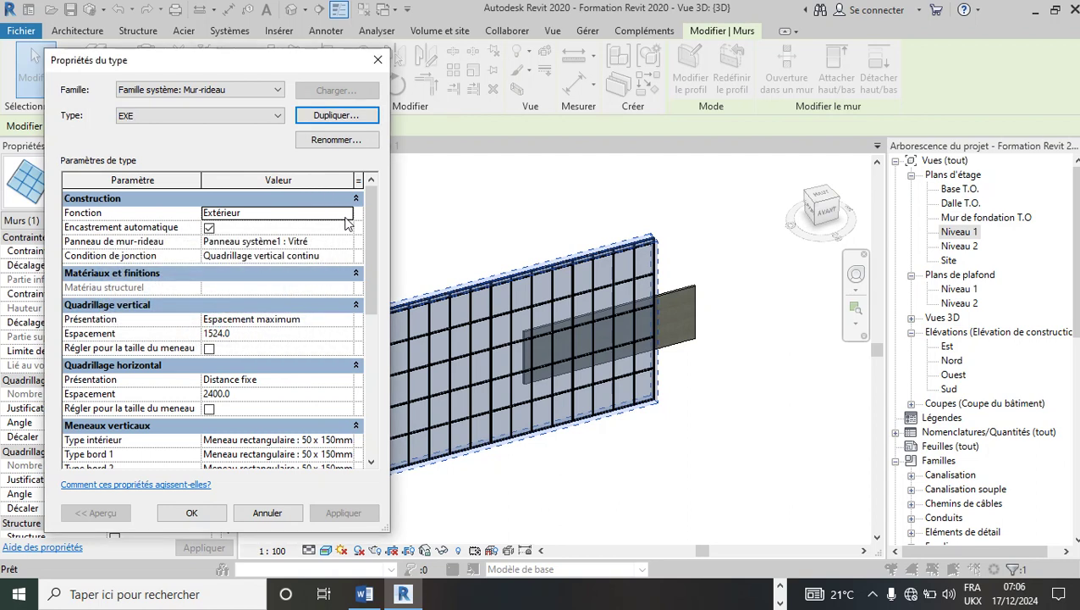
Choose Extérieur as the EXE type's function and keep automatic embedding enabled
click(348, 226)
click(347, 213)
click(347, 214)
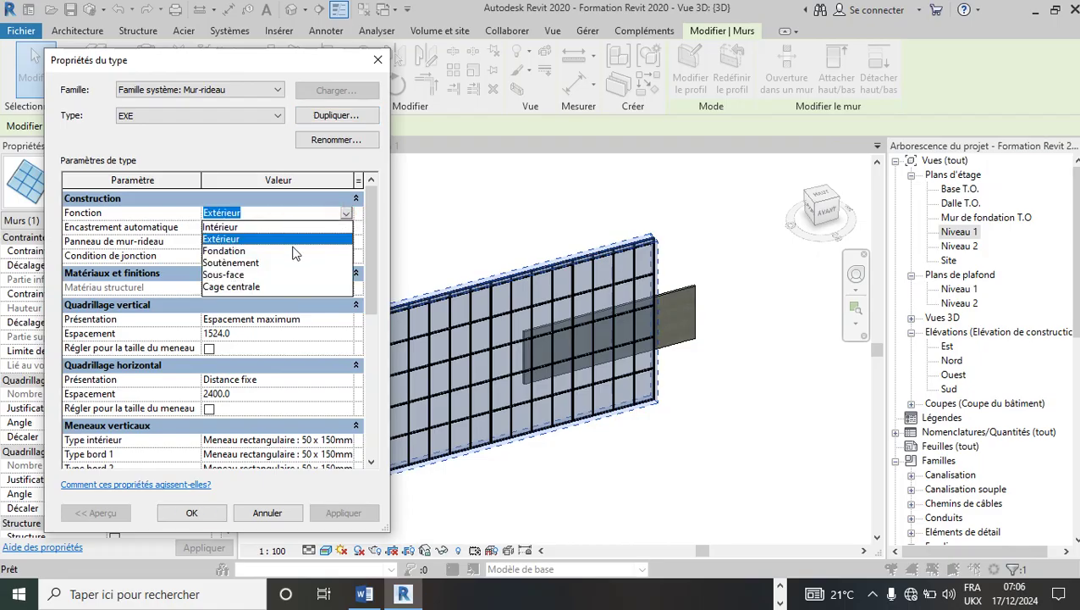
click(252, 240)
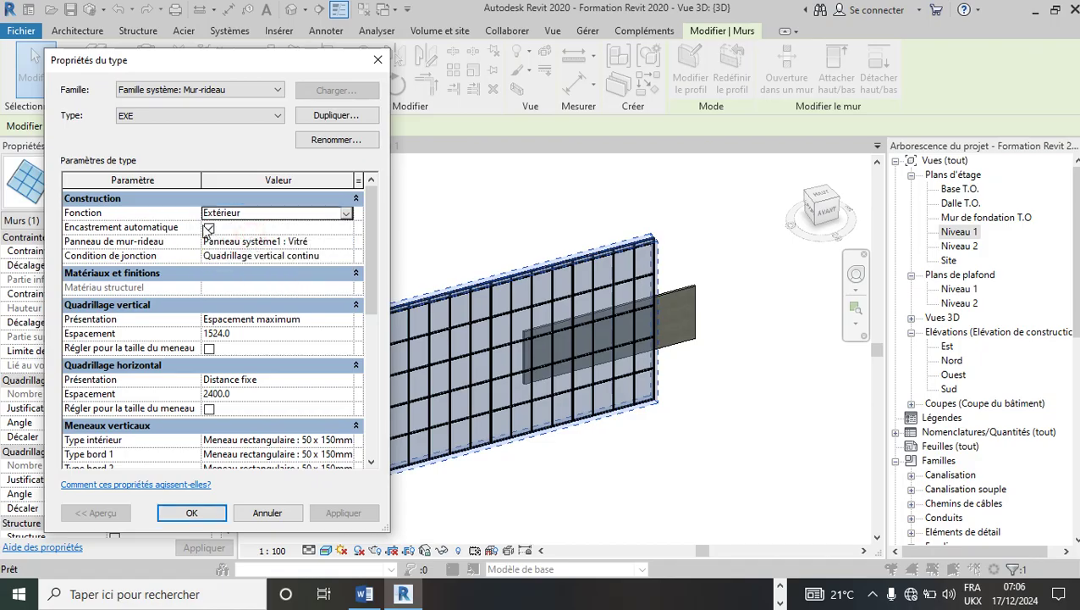
click(248, 231)
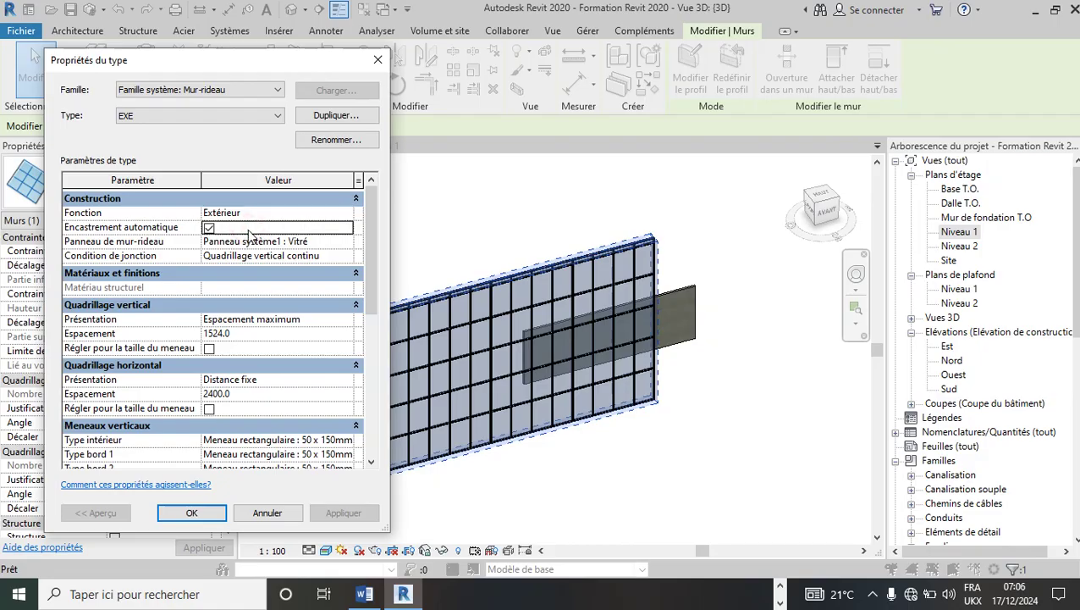
Set the EXE type's curtain panel to Panneau système1 : Plein and inspect the wall in 3D
click(335, 242)
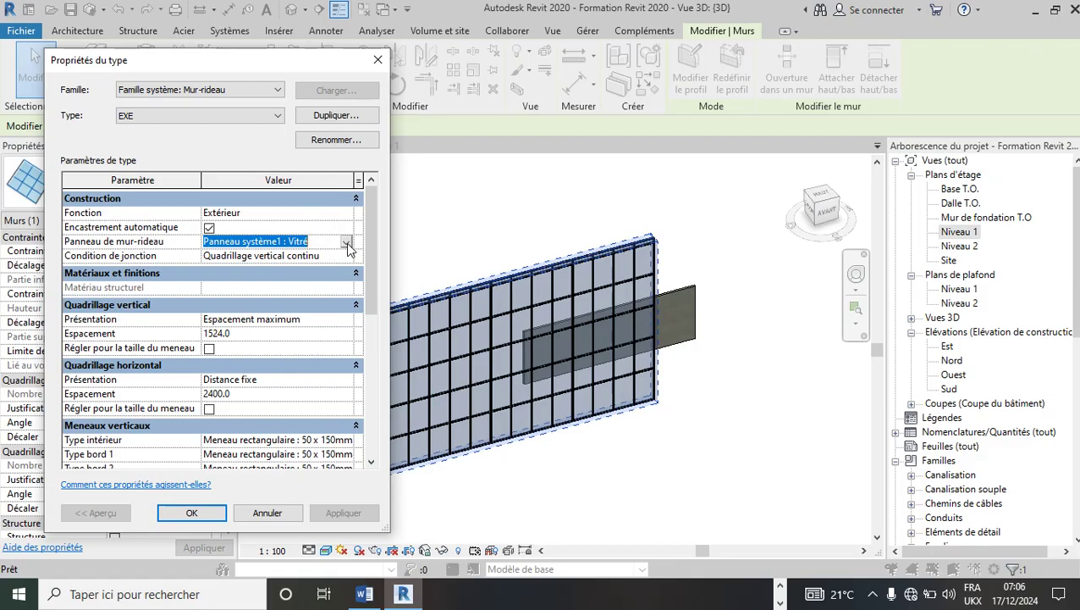
click(346, 243)
scroll(289, 296, up, 3)
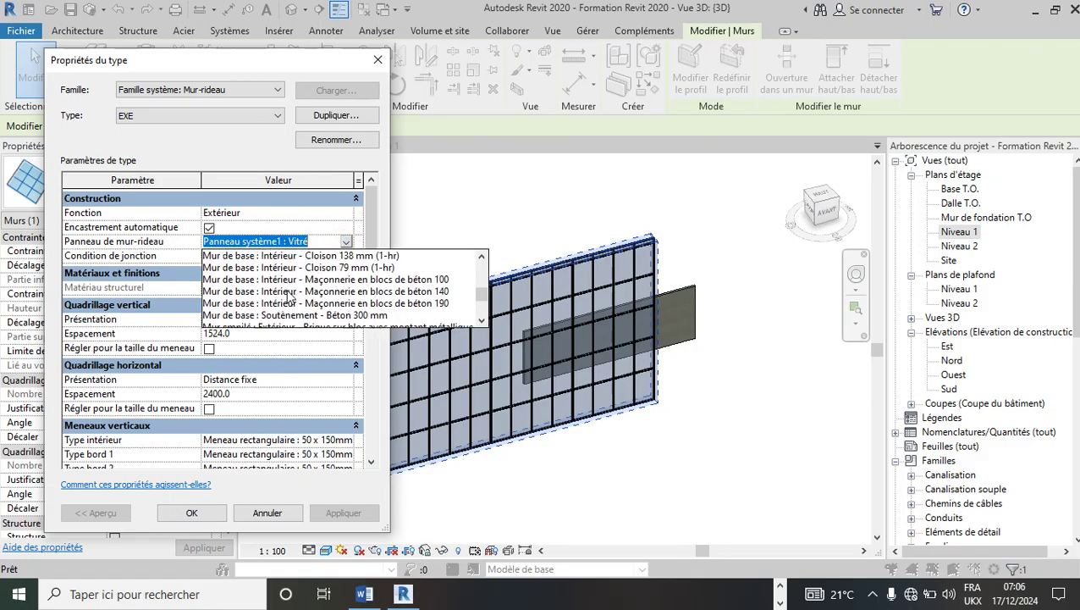
scroll(294, 288, down, 3)
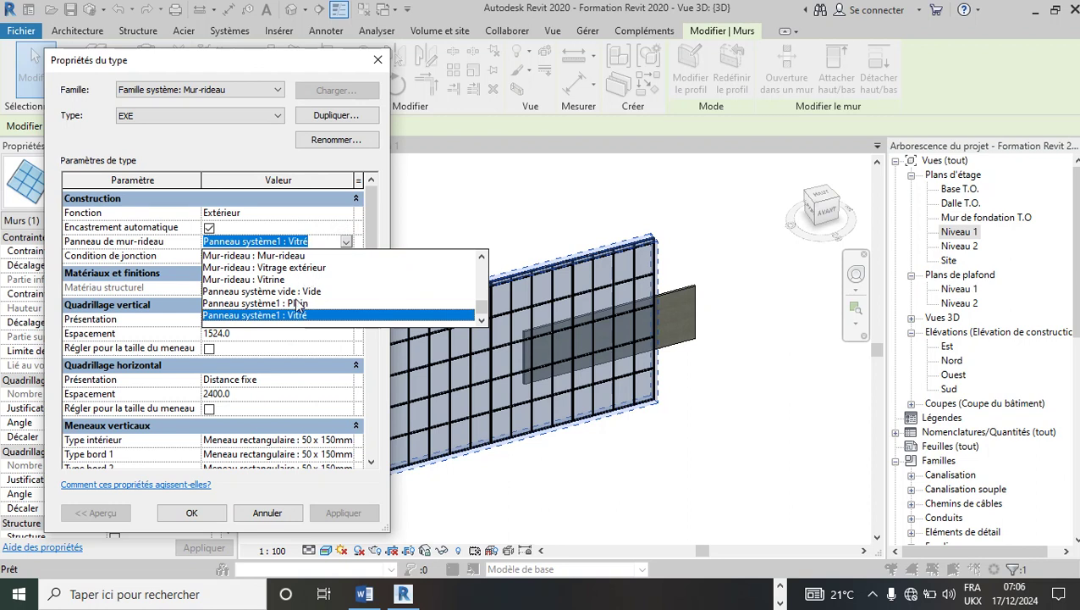
click(297, 303)
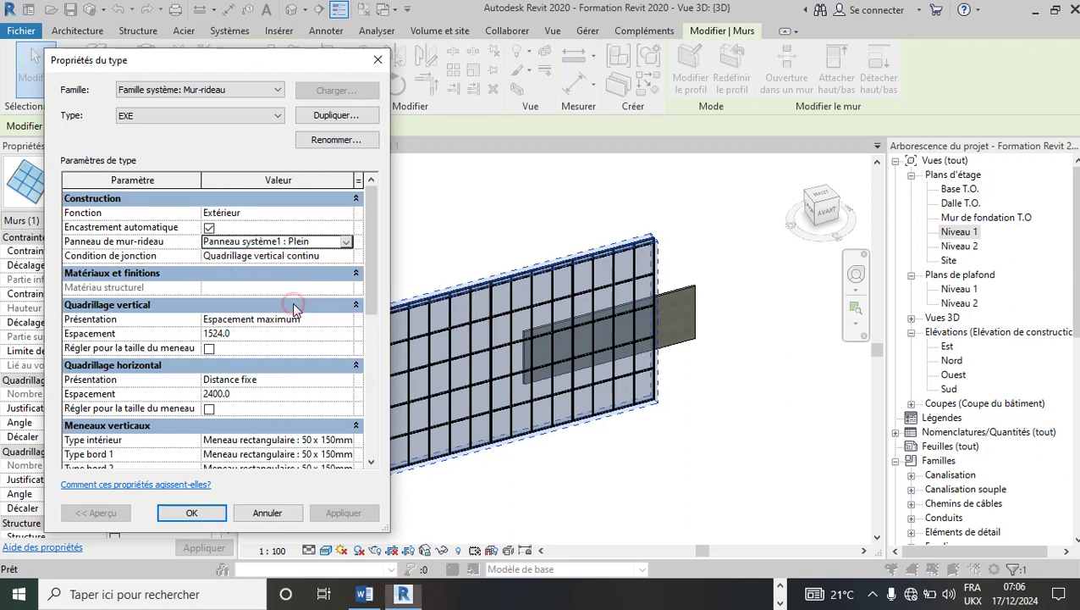
click(201, 516)
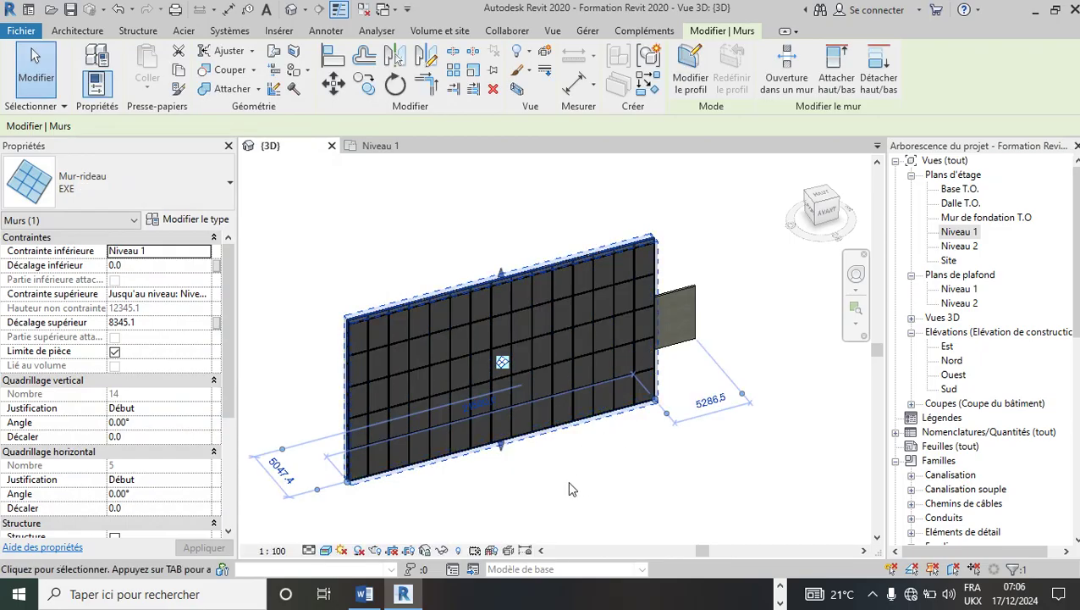
scroll(326, 317, up, 4)
scroll(332, 318, down, 5)
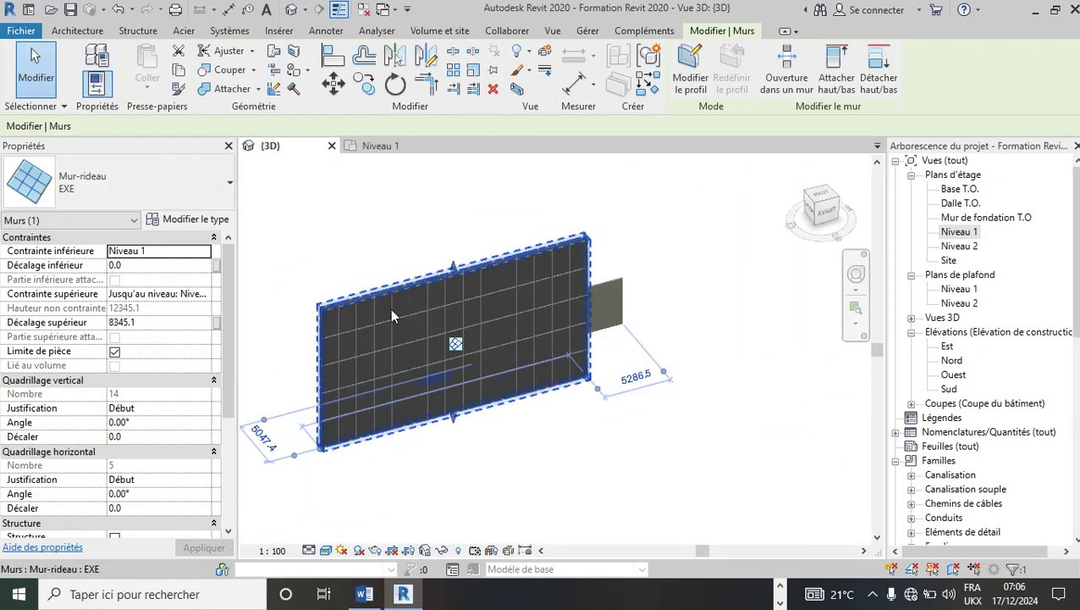
scroll(559, 434, up, 3)
scroll(499, 406, down, 4)
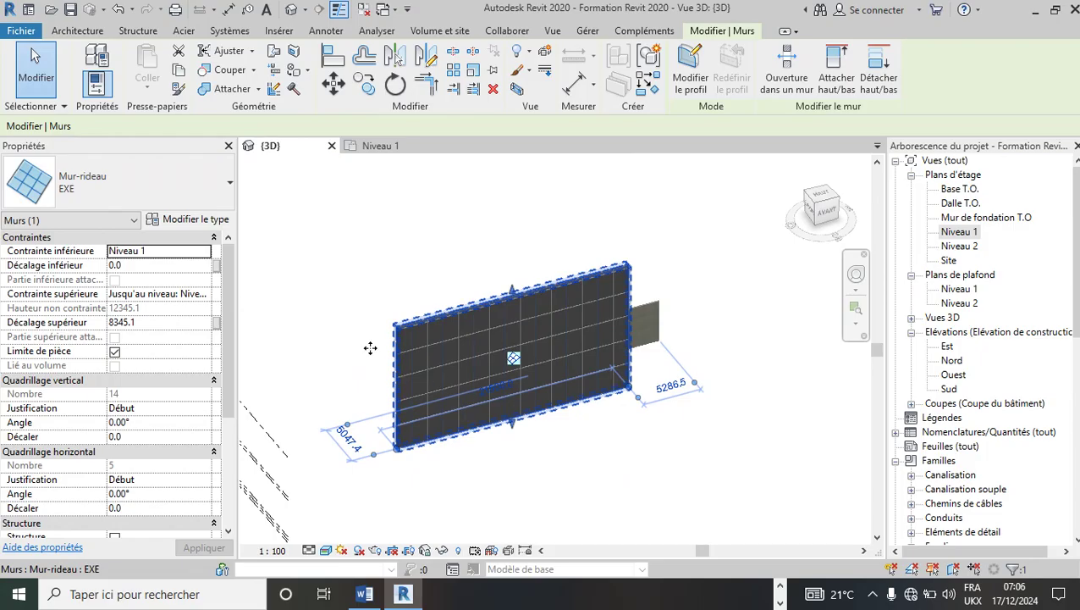
scroll(440, 382, up, 2)
Set the EXE type's curtain panel to Panneau système1 : Vitré and apply it
click(188, 219)
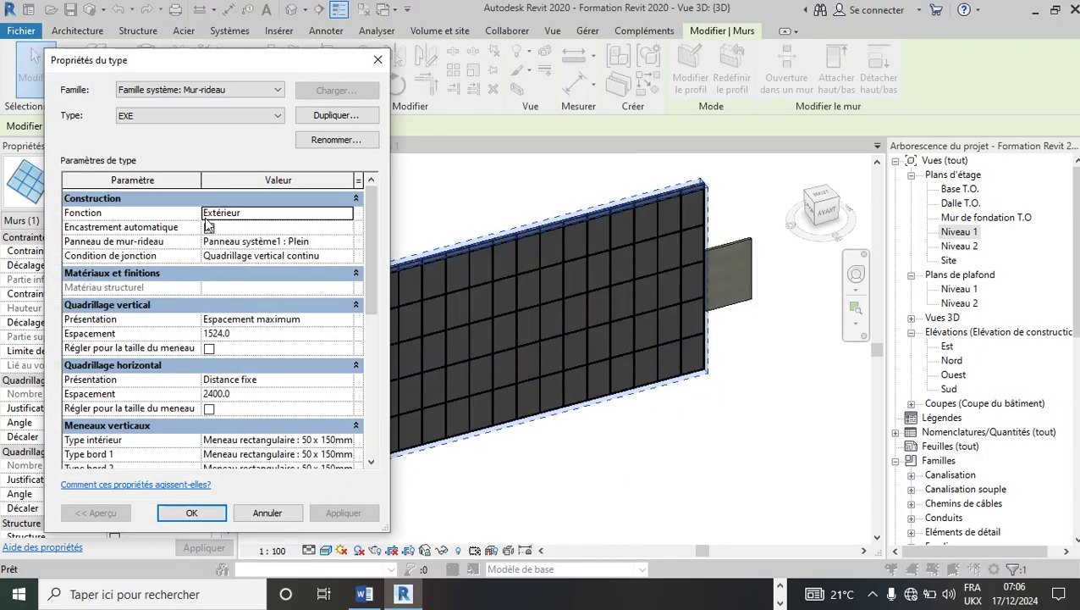
click(322, 242)
click(346, 241)
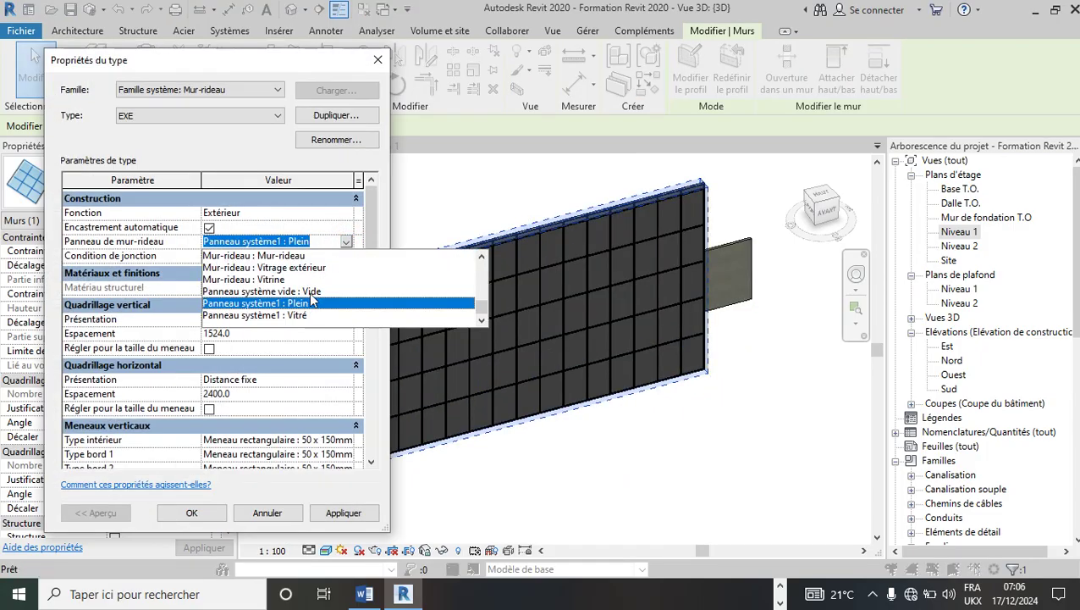
click(309, 315)
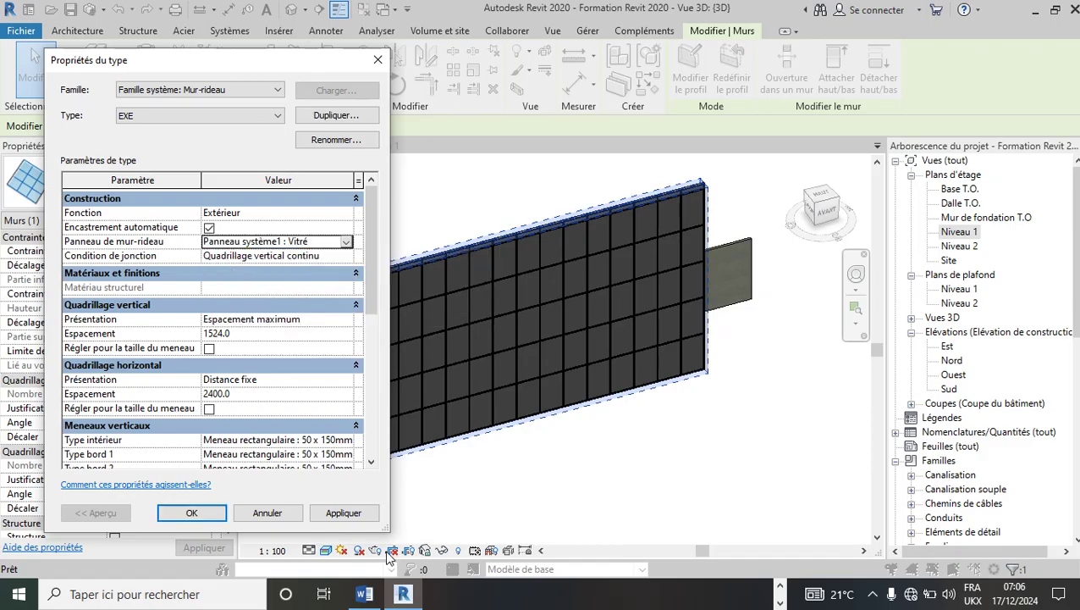
click(343, 512)
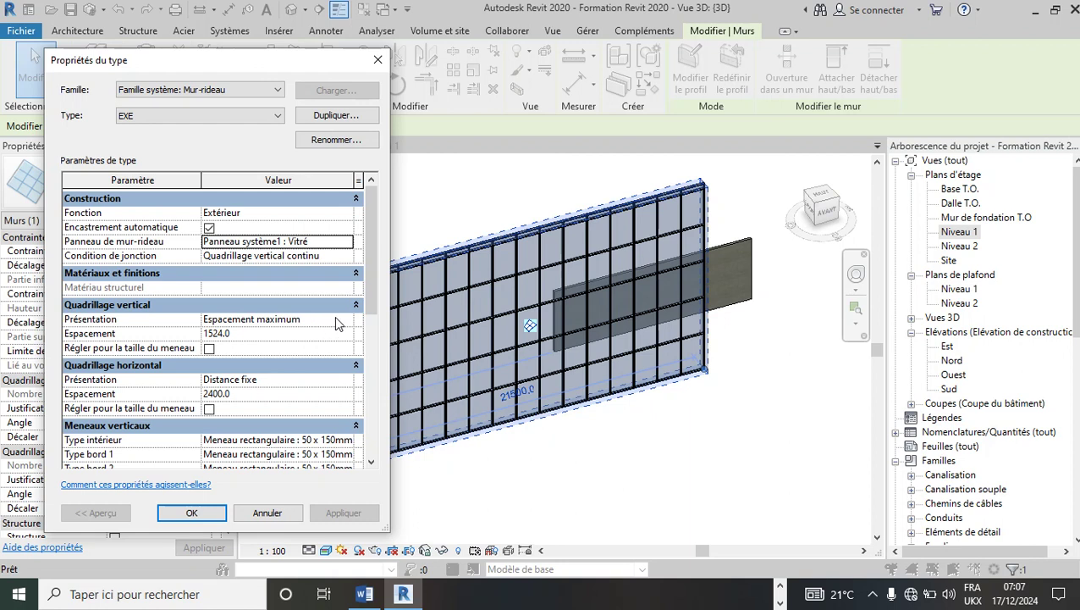
Review the vertical grid's layout options and accept the type properties with Espacement maximum
click(340, 319)
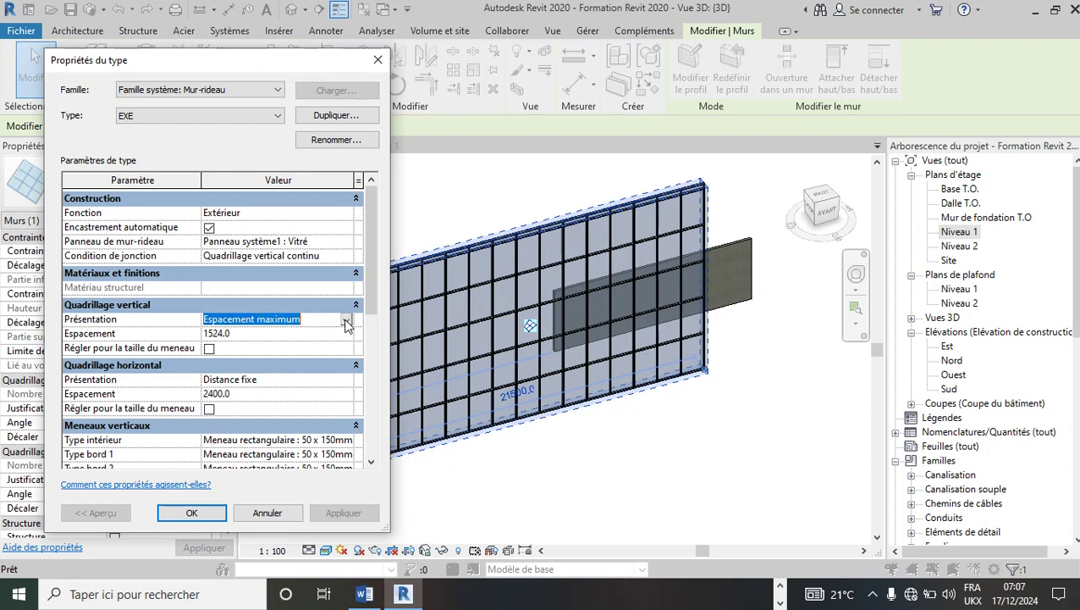
click(347, 322)
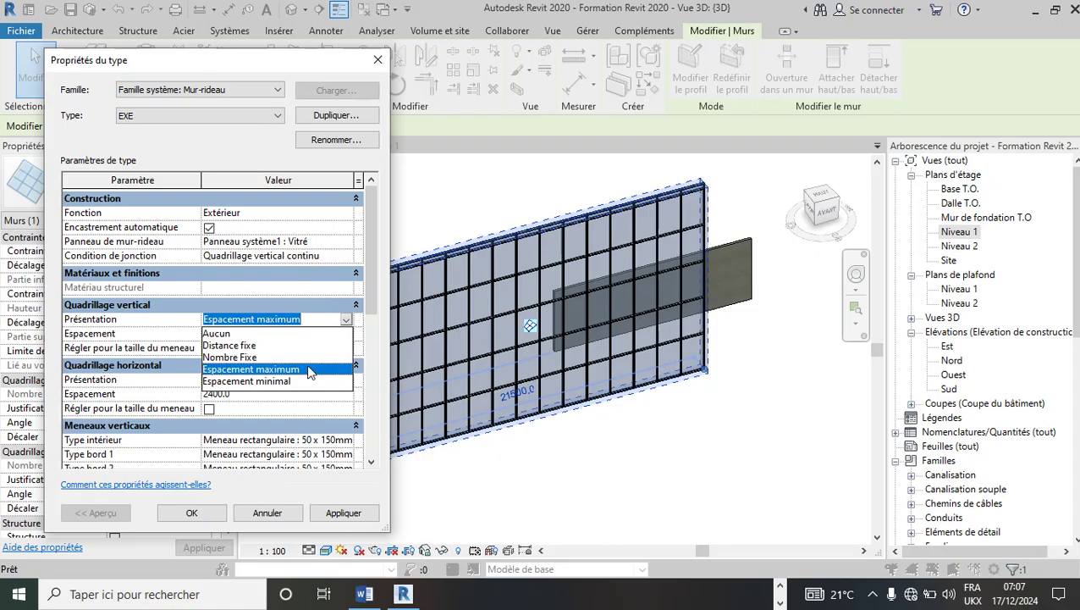
click(351, 324)
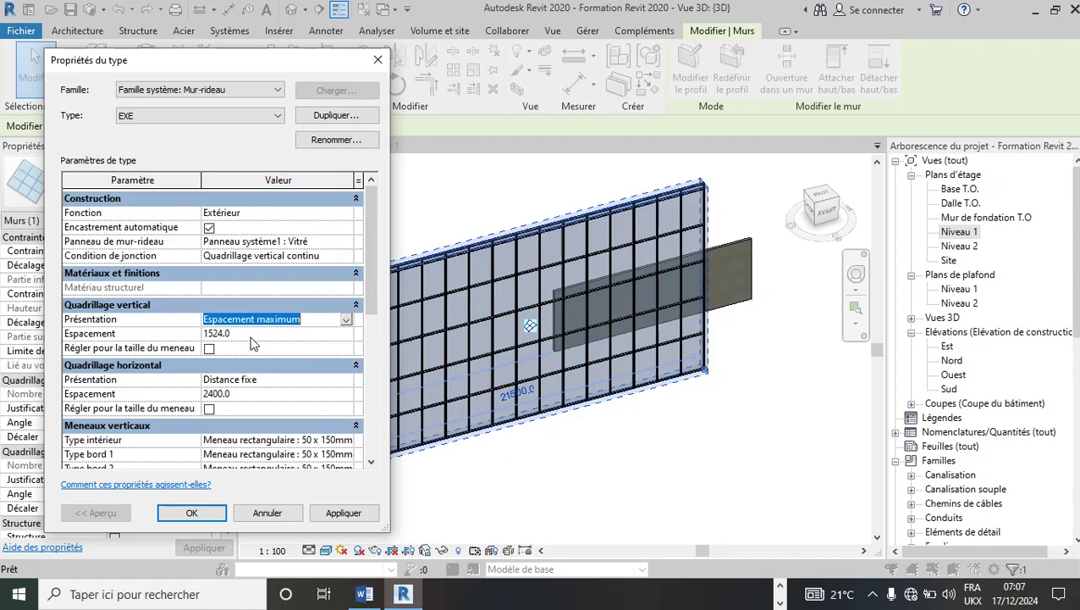
click(343, 512)
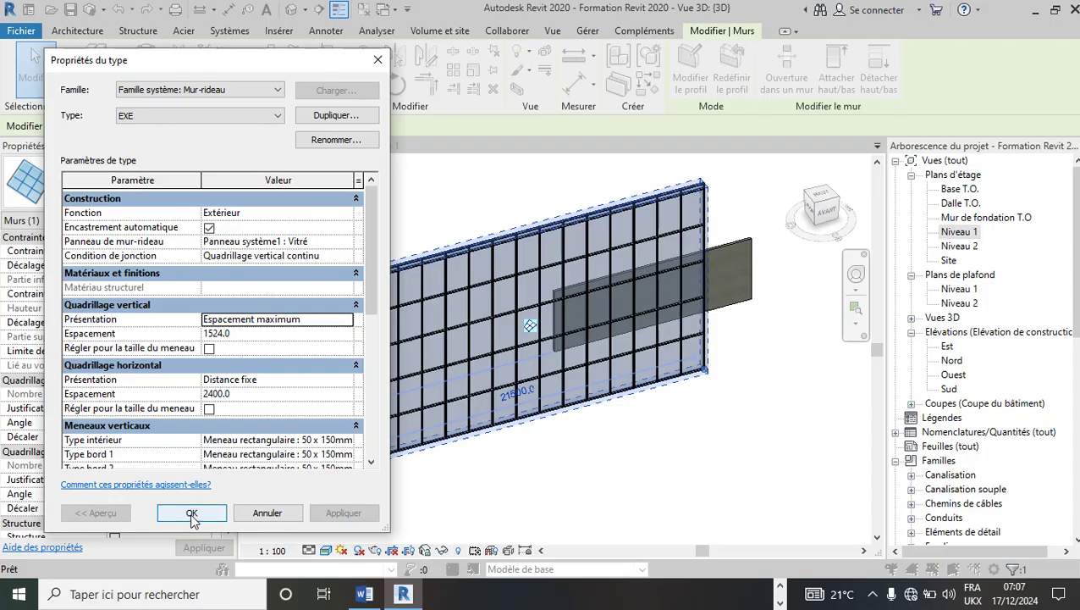
click(192, 512)
In the Niveau 1 plan, place an aligned dimension between two adjacent mullions, above the curtain wall
click(381, 146)
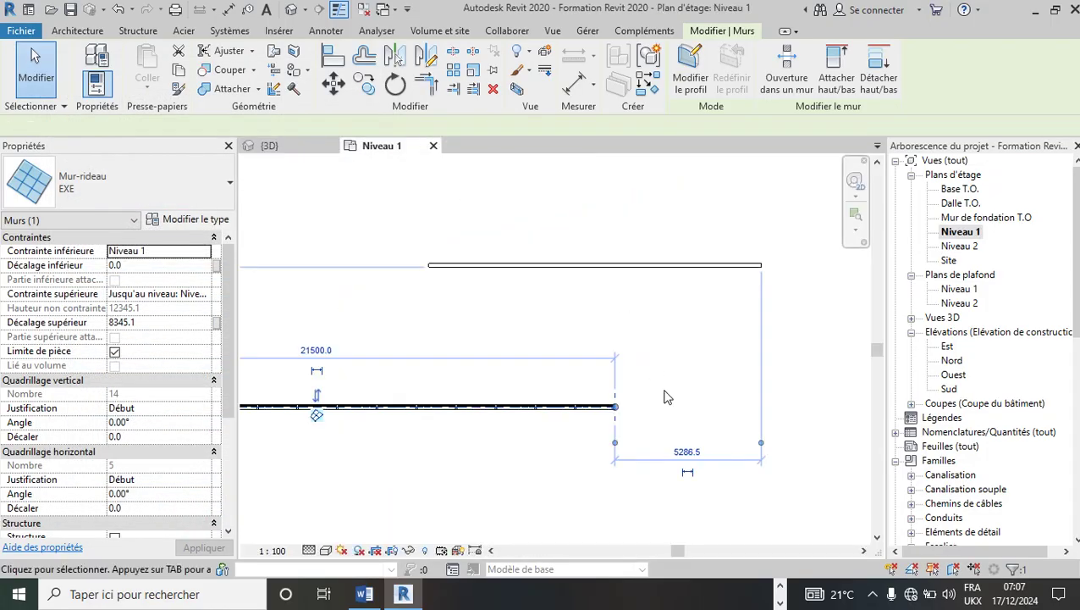
scroll(414, 434, up, 5)
click(499, 412)
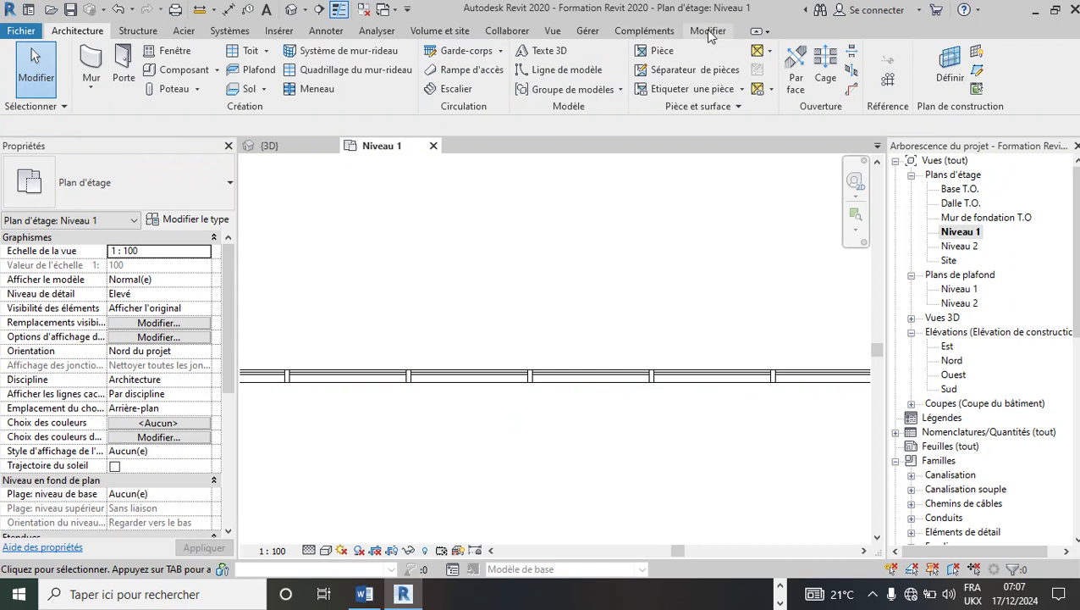
click(707, 31)
click(573, 83)
click(407, 383)
click(530, 389)
click(536, 272)
scroll(615, 337, down, 3)
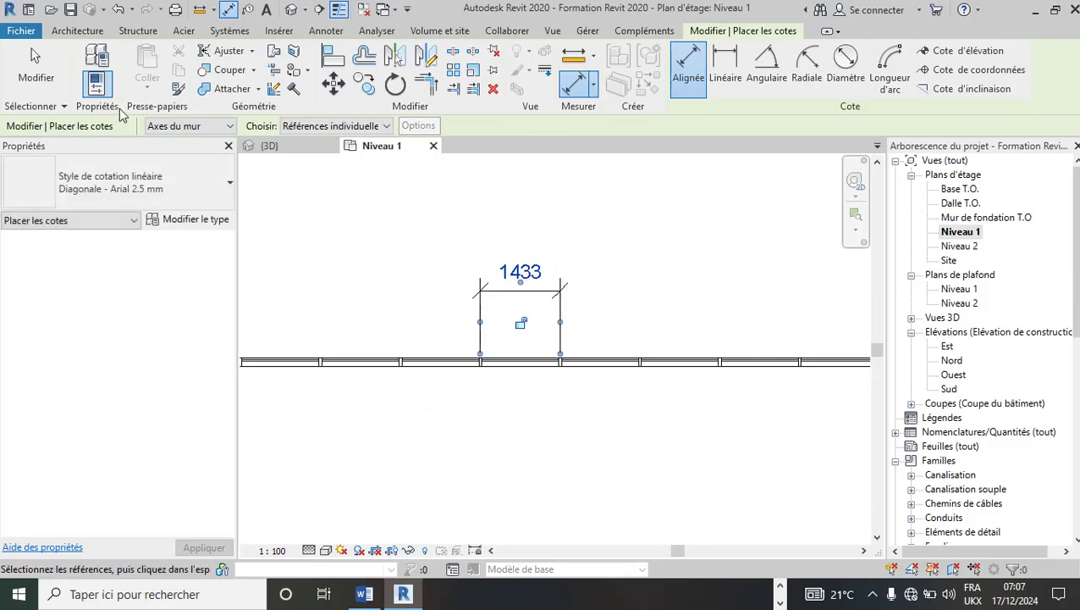
key(Escape)
key(Escape)
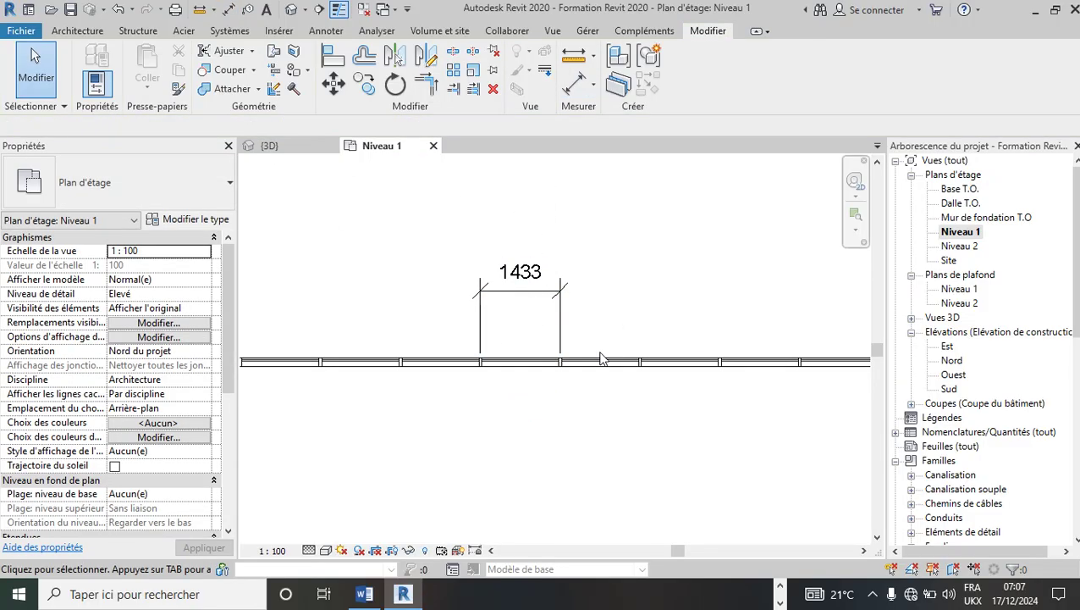
Set the curtain wall type's vertical grid layout to Espacement minimal and apply it
click(602, 360)
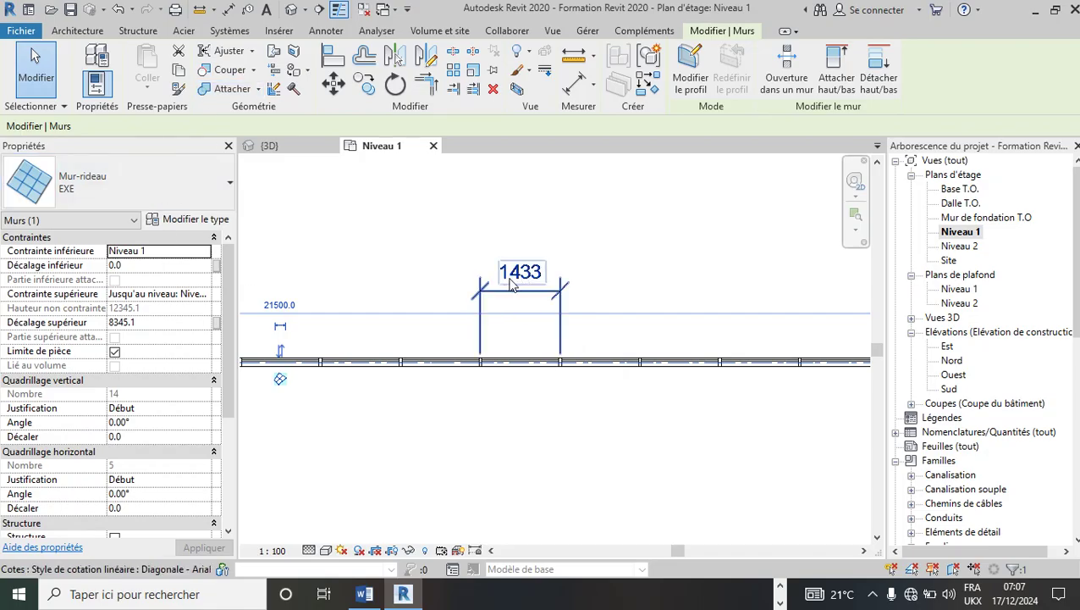
click(192, 219)
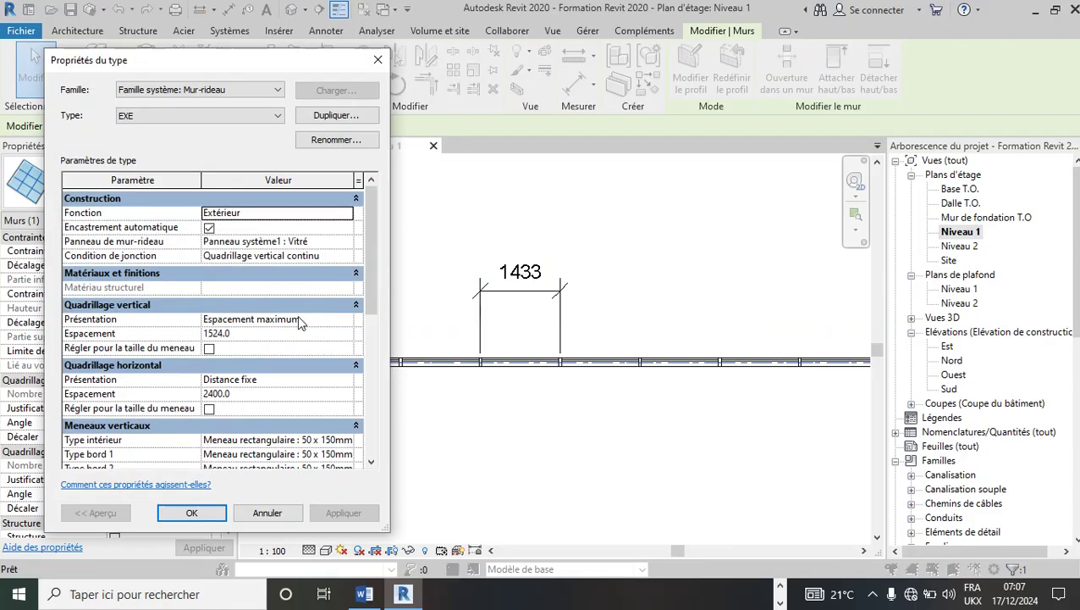
click(293, 325)
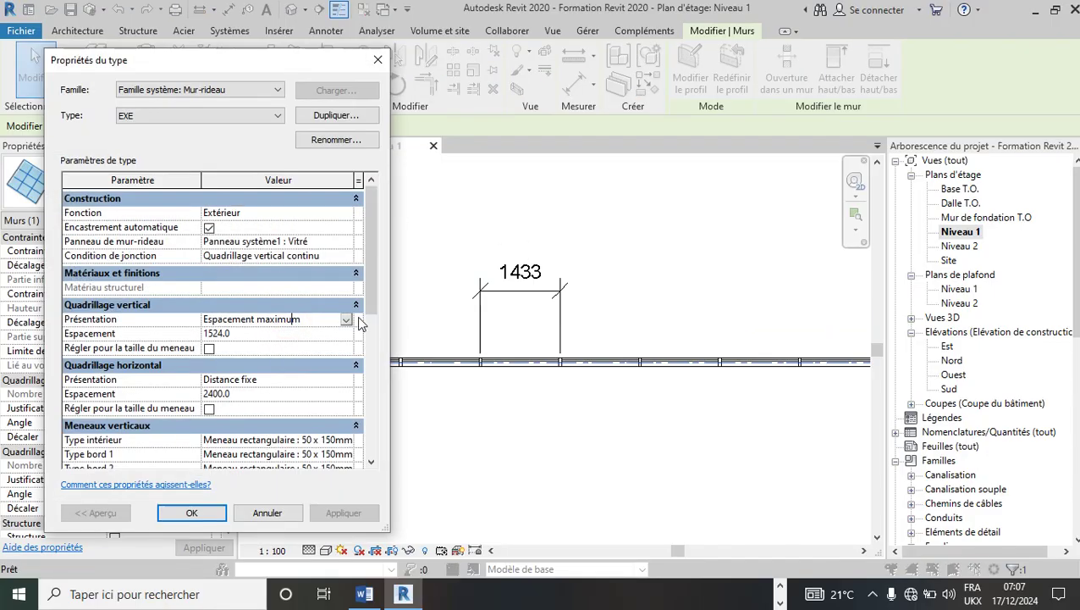
click(346, 321)
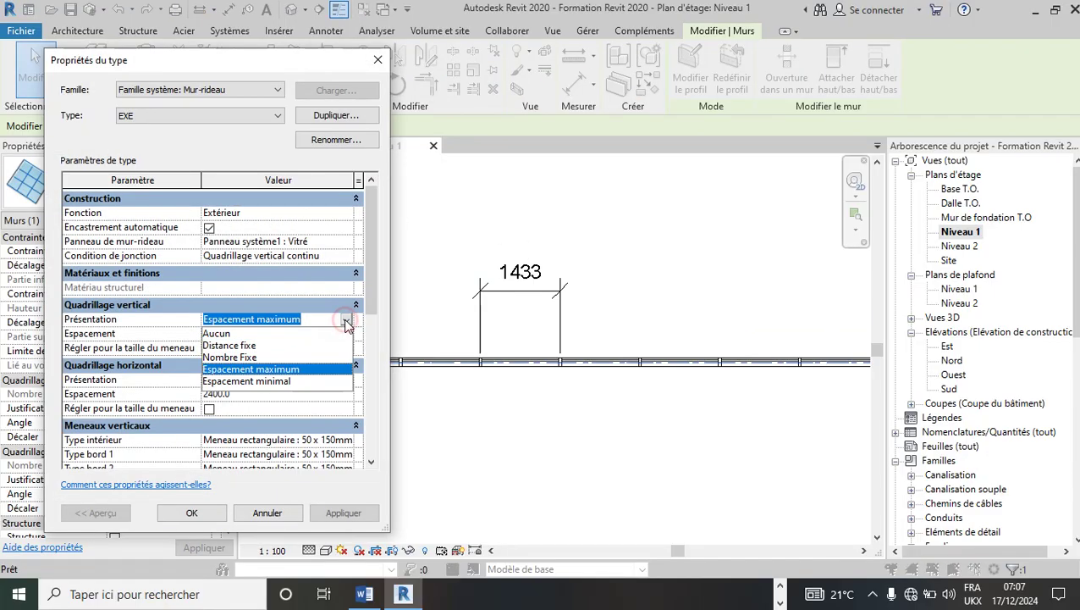
click(290, 382)
click(342, 514)
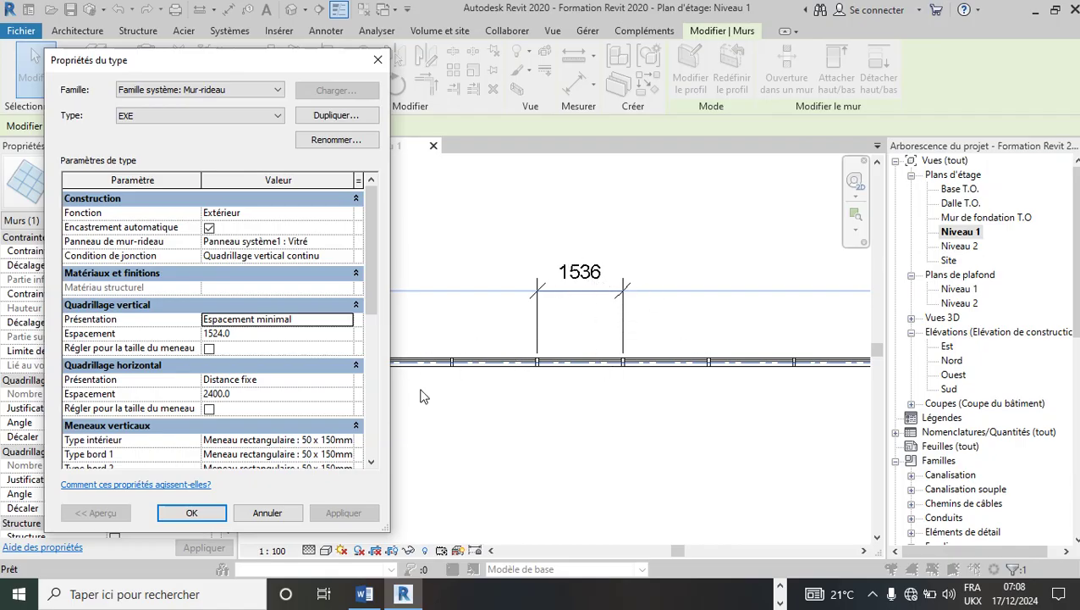
Set the EXE type's vertical grid layout to Nombre Fixe, apply it and accept the type properties
click(332, 325)
click(345, 319)
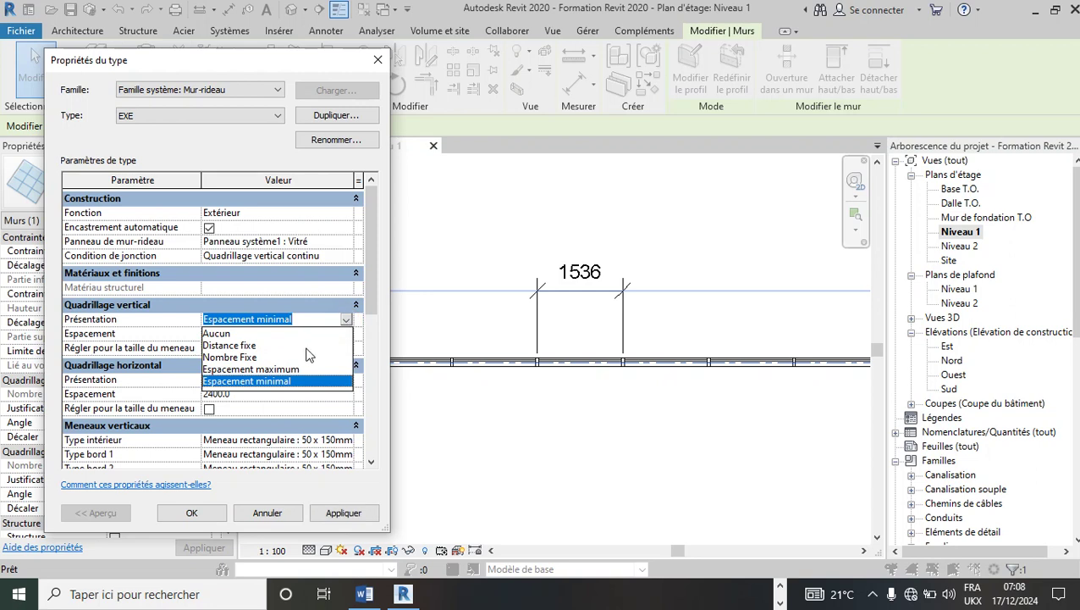
click(254, 357)
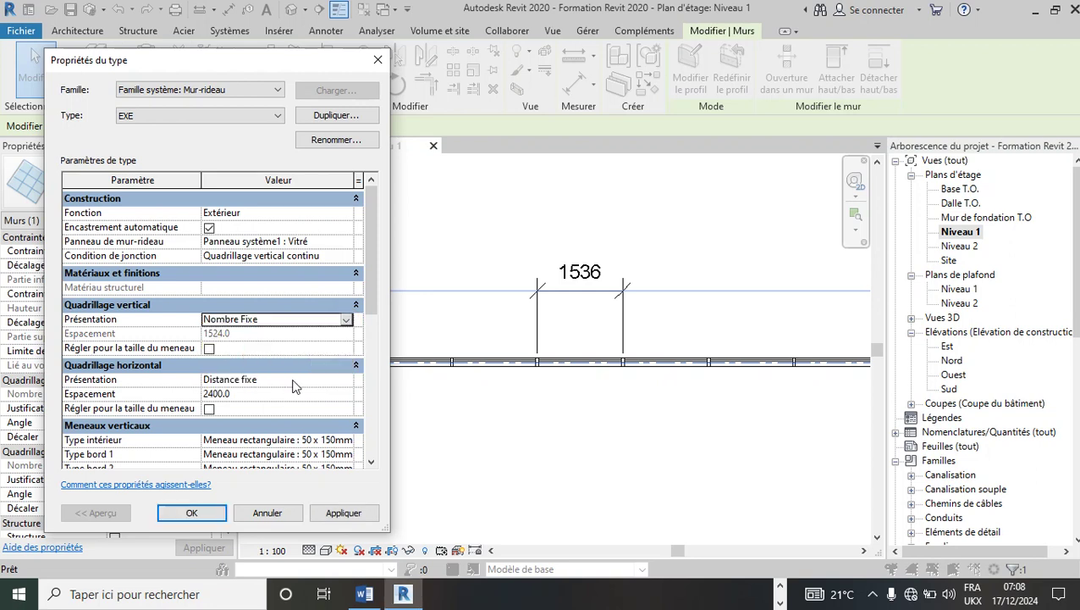
click(350, 513)
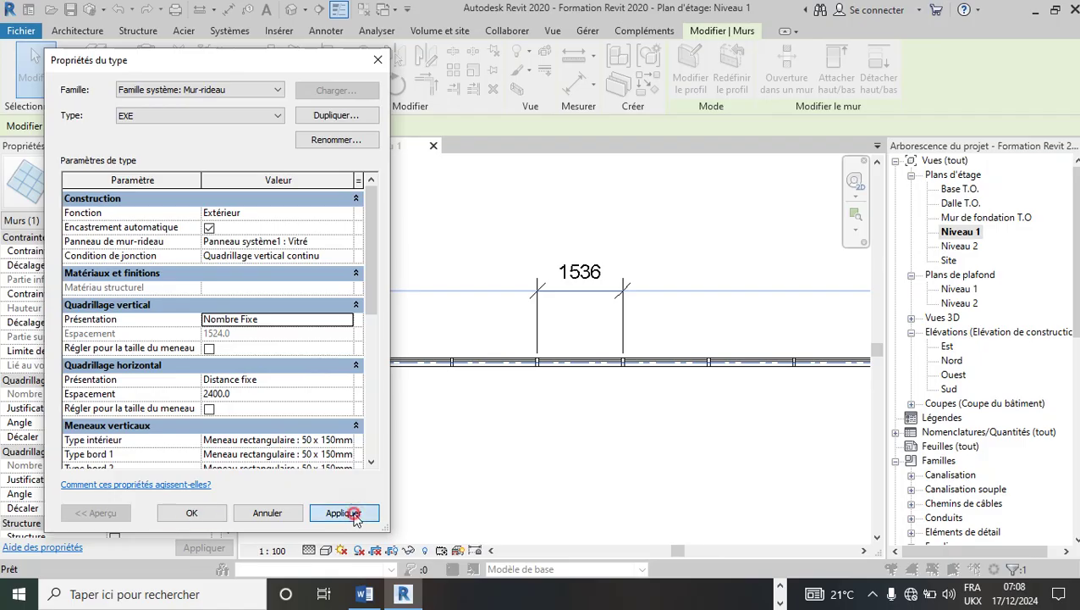
click(194, 513)
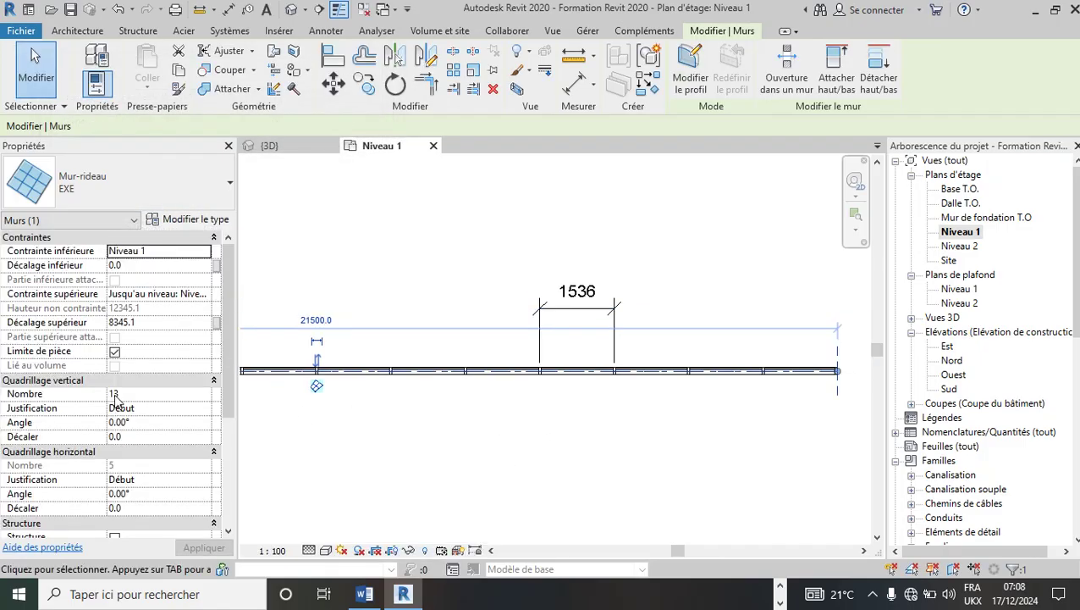
In the 3D view, set the selected curtain wall's vertical grid number to 5
scroll(590, 407, down, 2)
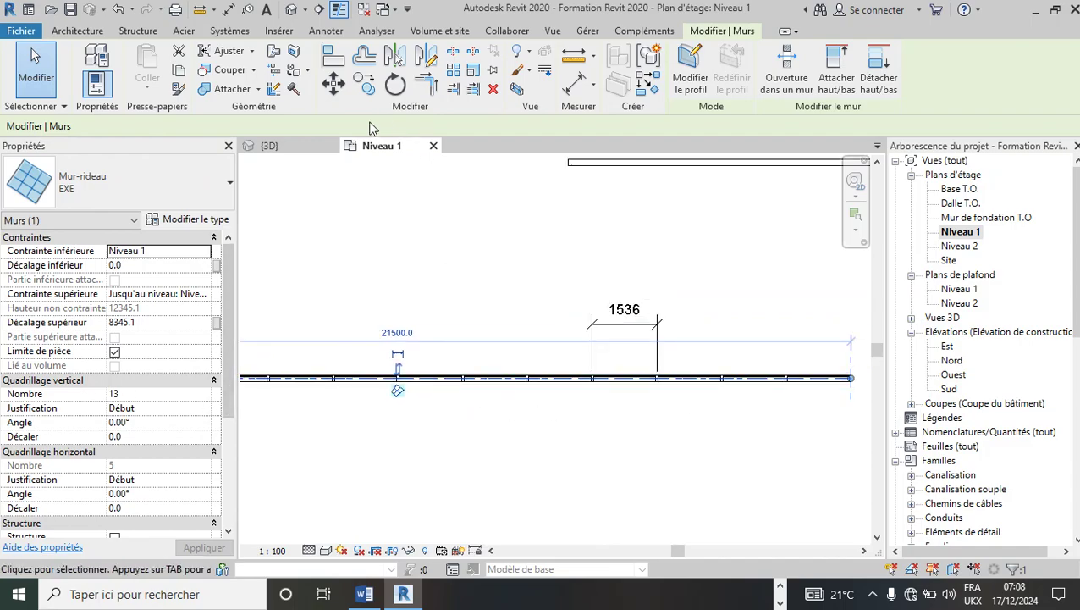
click(279, 145)
scroll(674, 372, up, 2)
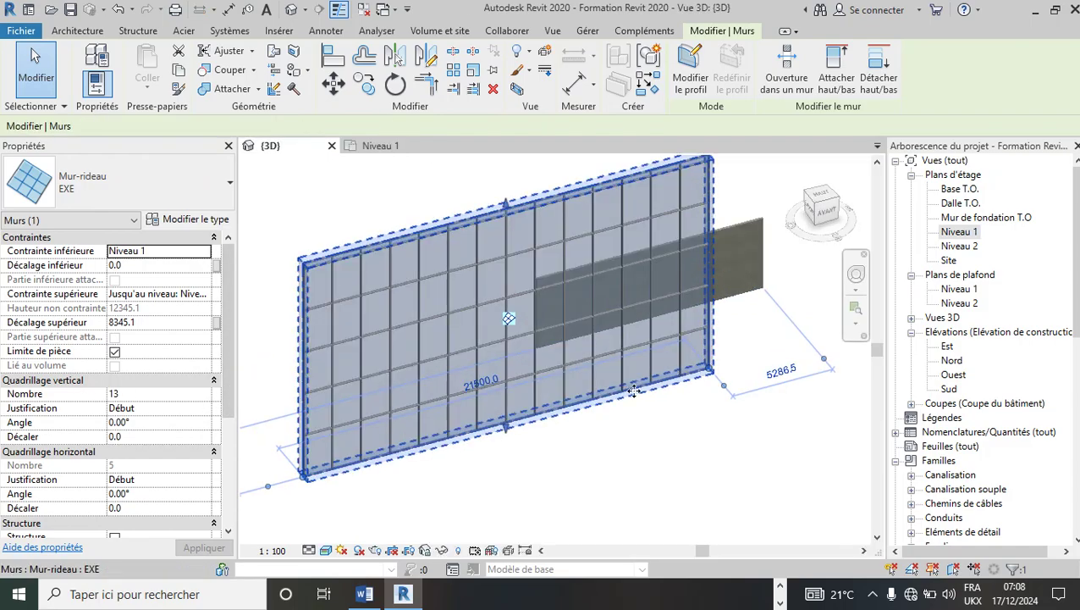
click(169, 393)
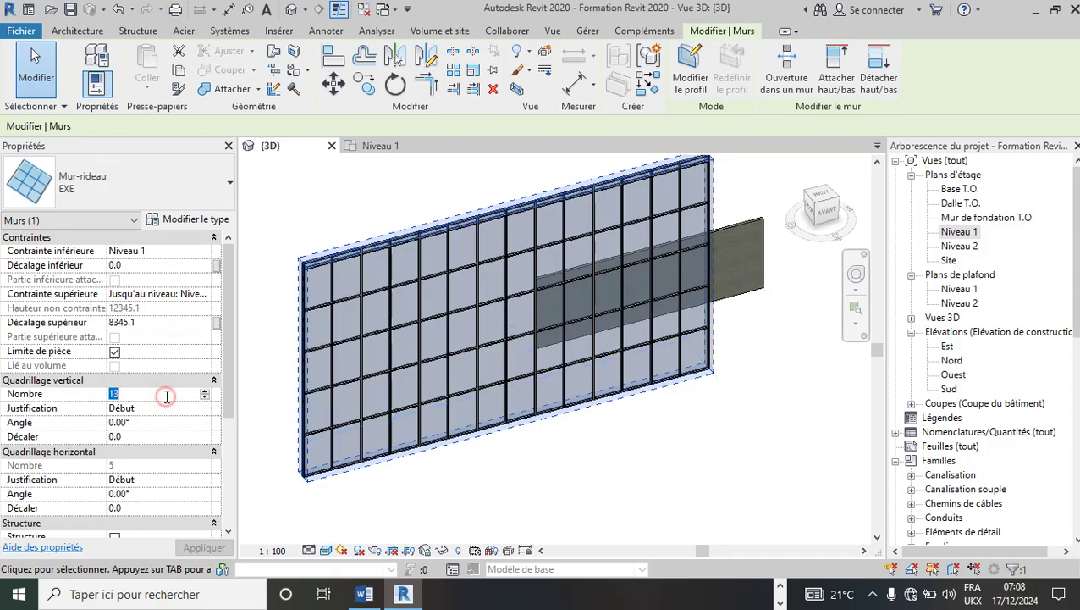
text(5)
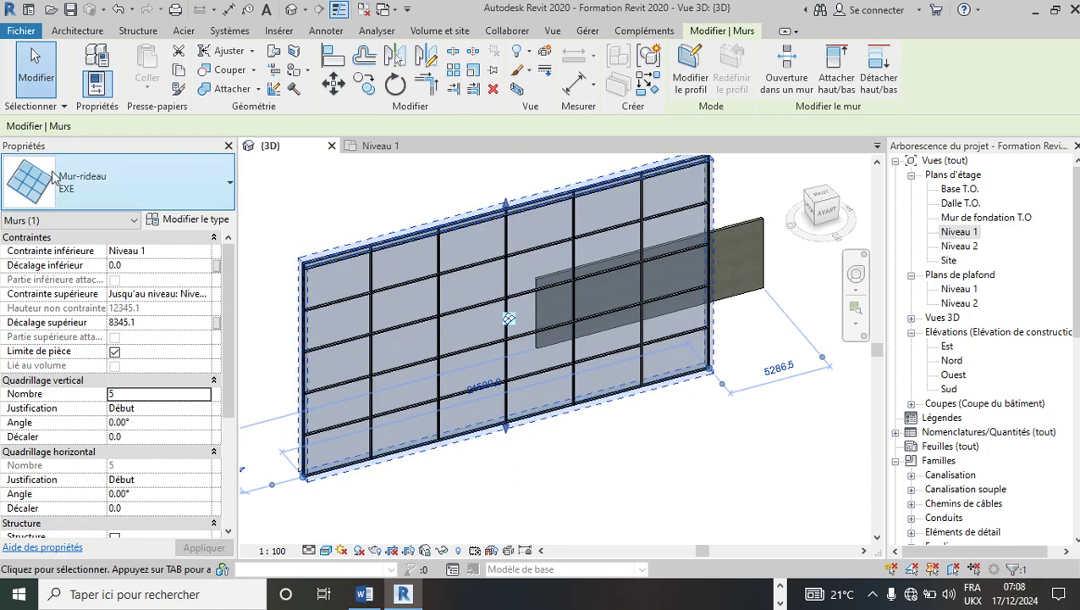
Return to the Niveau 1 plan and set the EXE type's vertical grid layout to Distance fixe, accepting the type properties
click(183, 220)
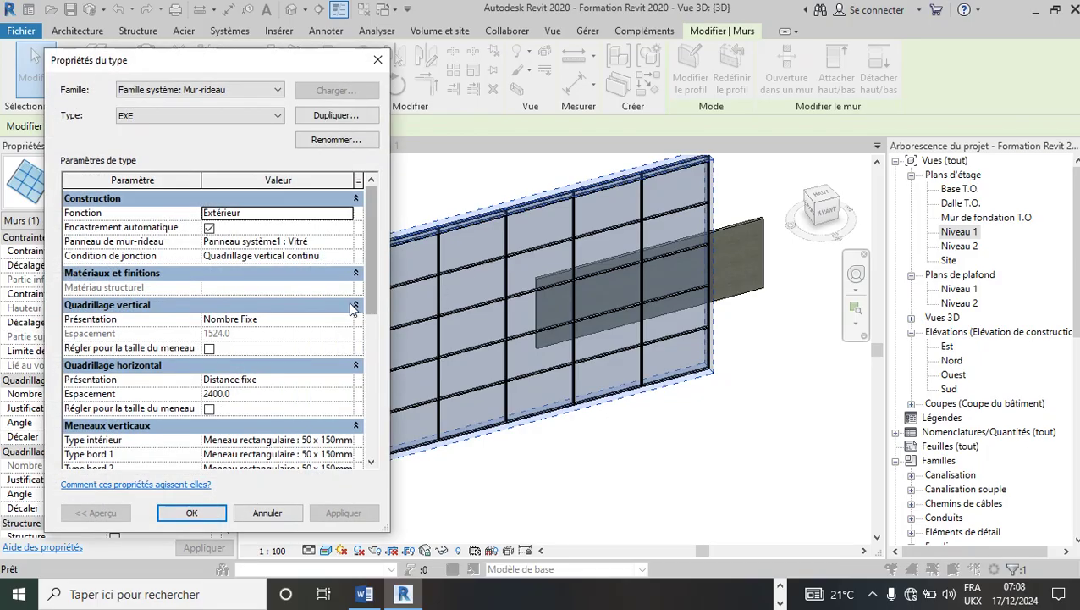
click(377, 59)
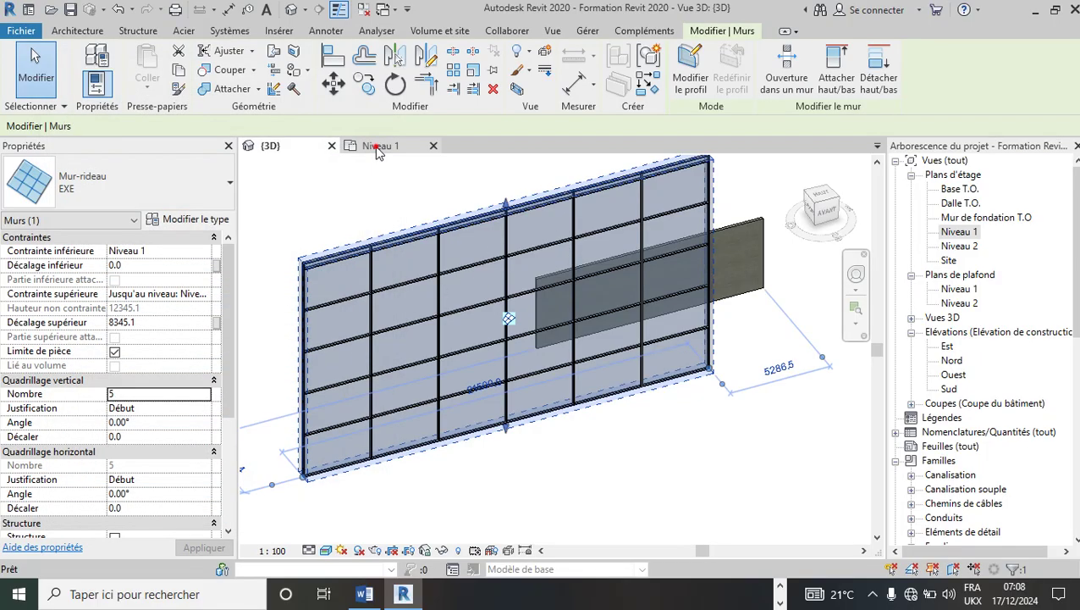
click(375, 145)
scroll(389, 360, up, 3)
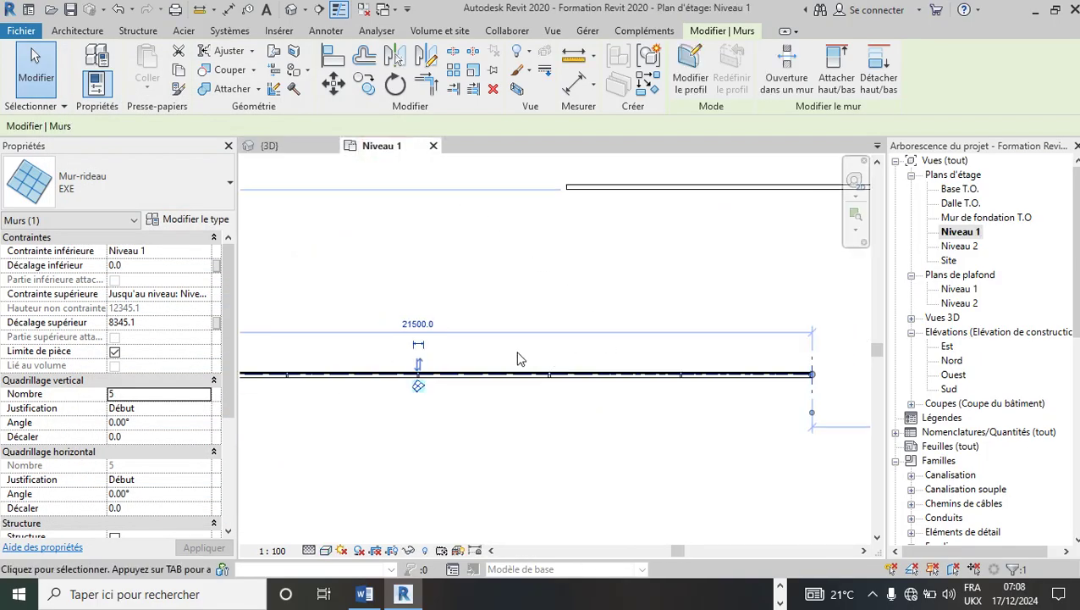
scroll(357, 363, down, 4)
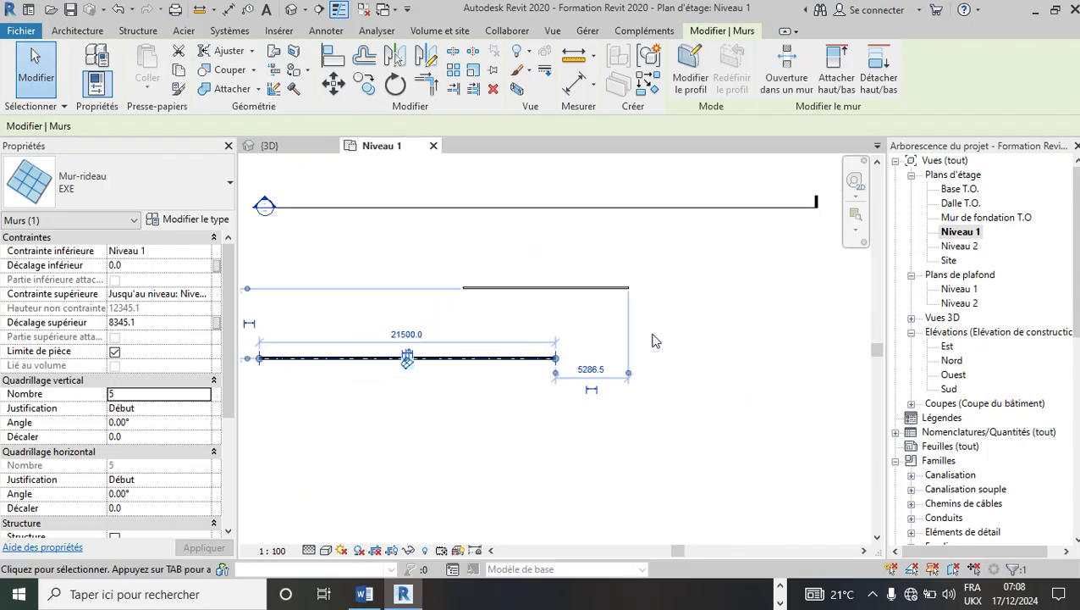
scroll(576, 343, up, 1)
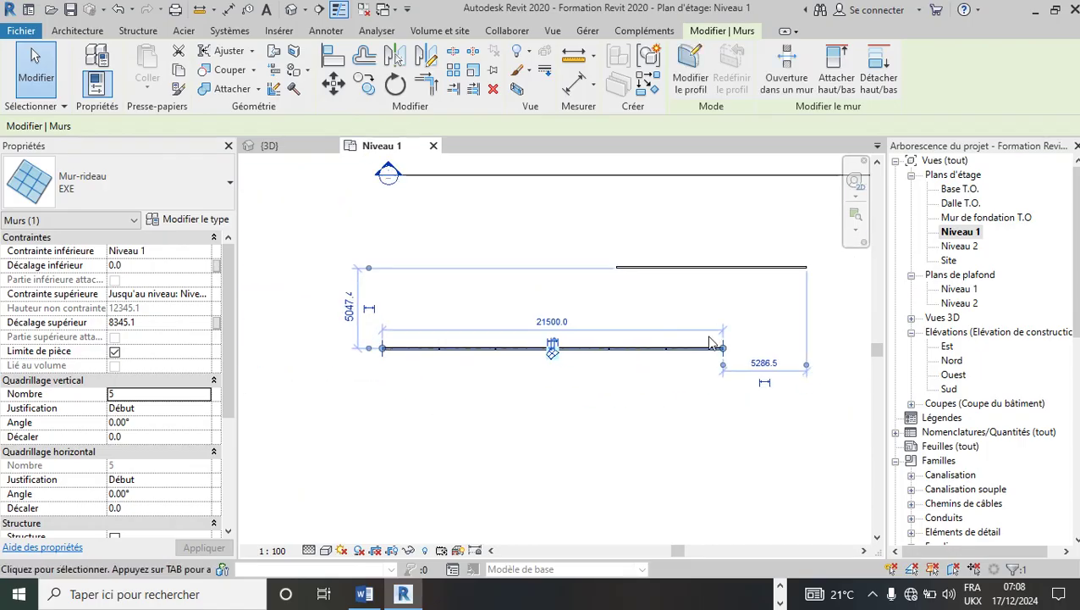
scroll(440, 360, down, 1)
click(196, 220)
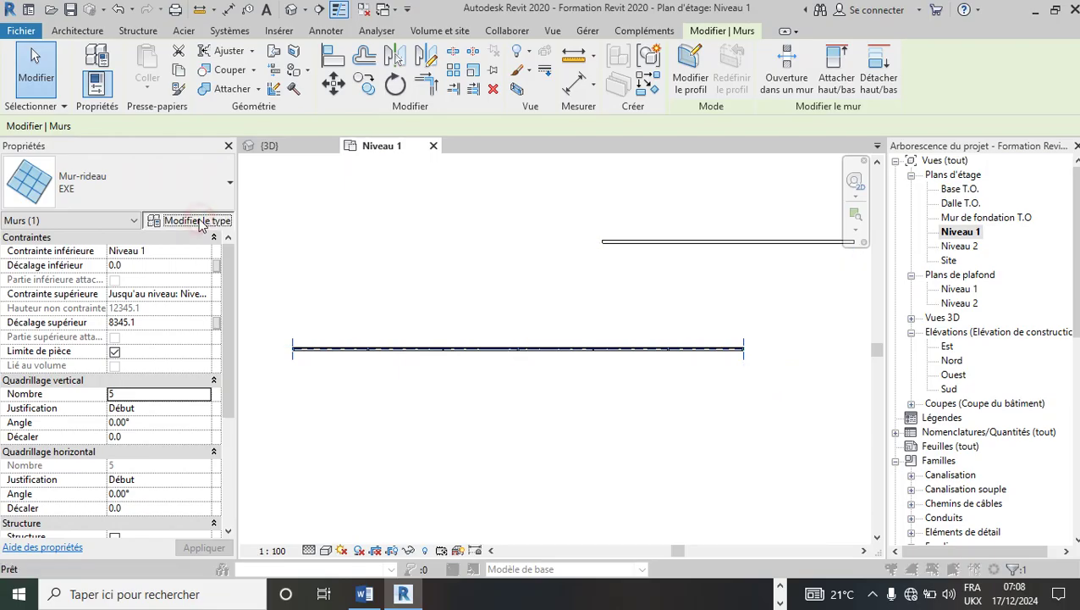
click(351, 320)
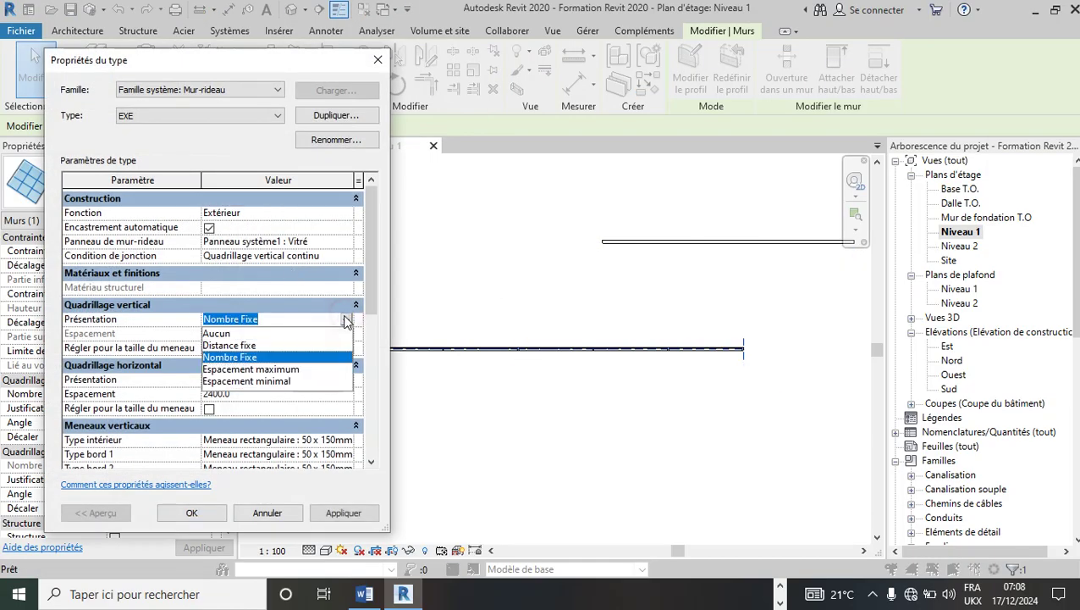
click(253, 345)
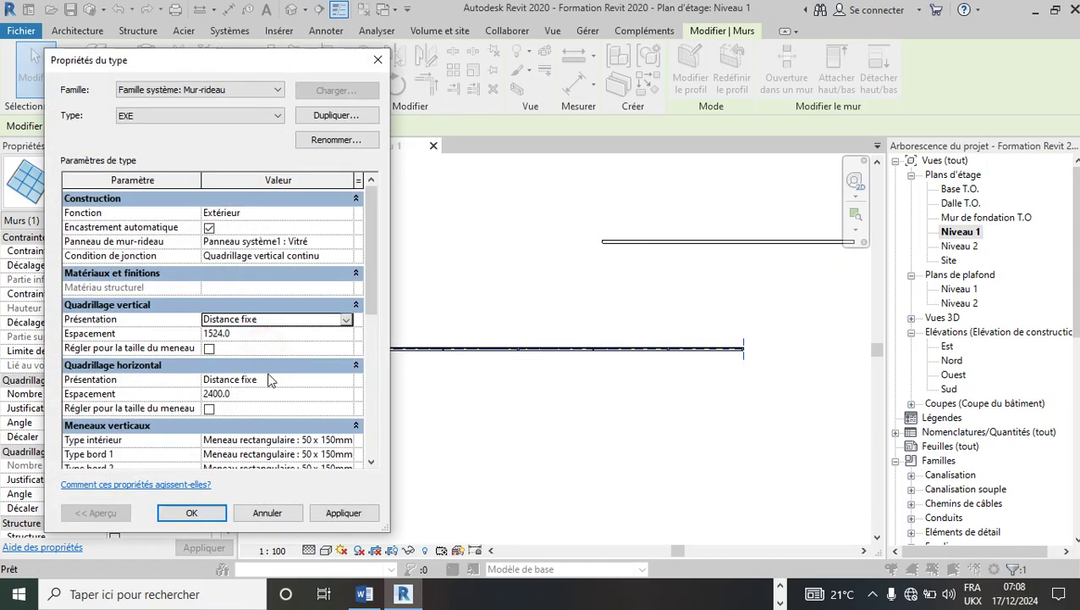
click(343, 512)
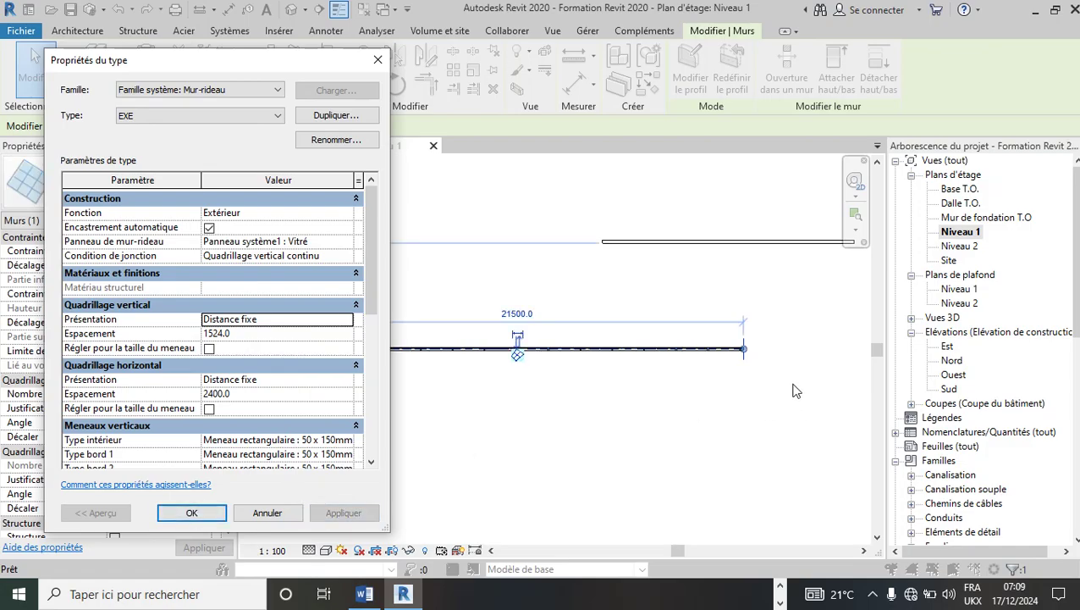
click(192, 512)
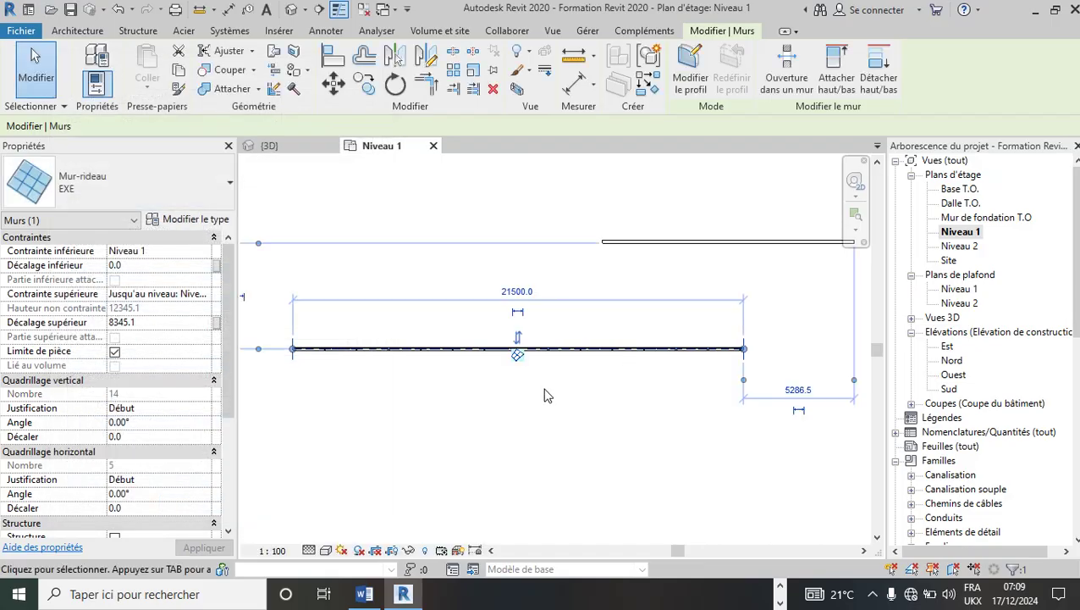
Place an aligned dimension between two adjacent mullions, above the curtain wall in the Niveau 1 plan
scroll(536, 370, up, 4)
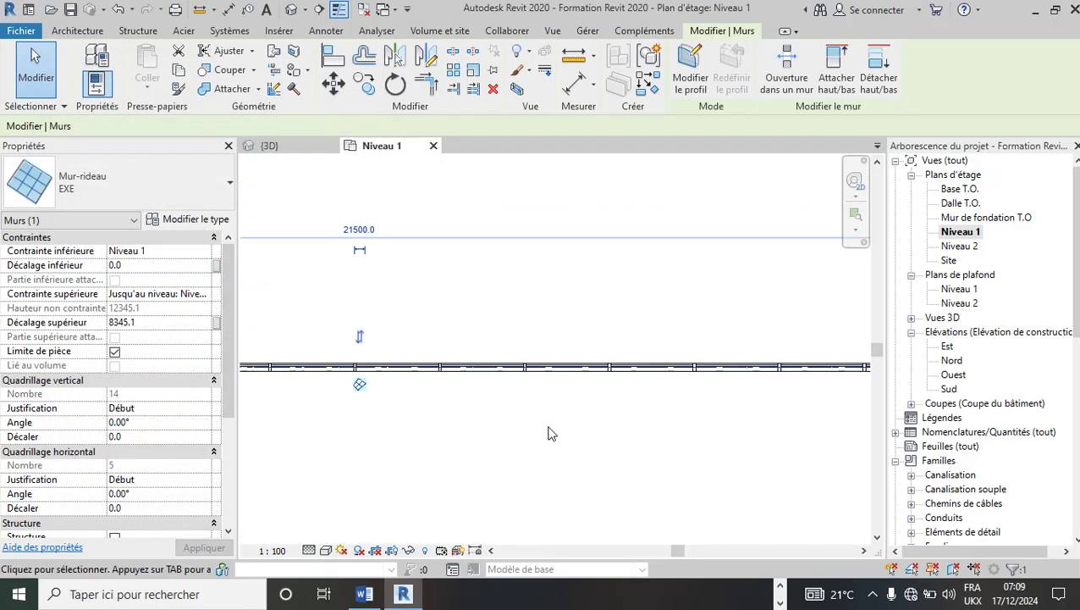
scroll(574, 435, up, 3)
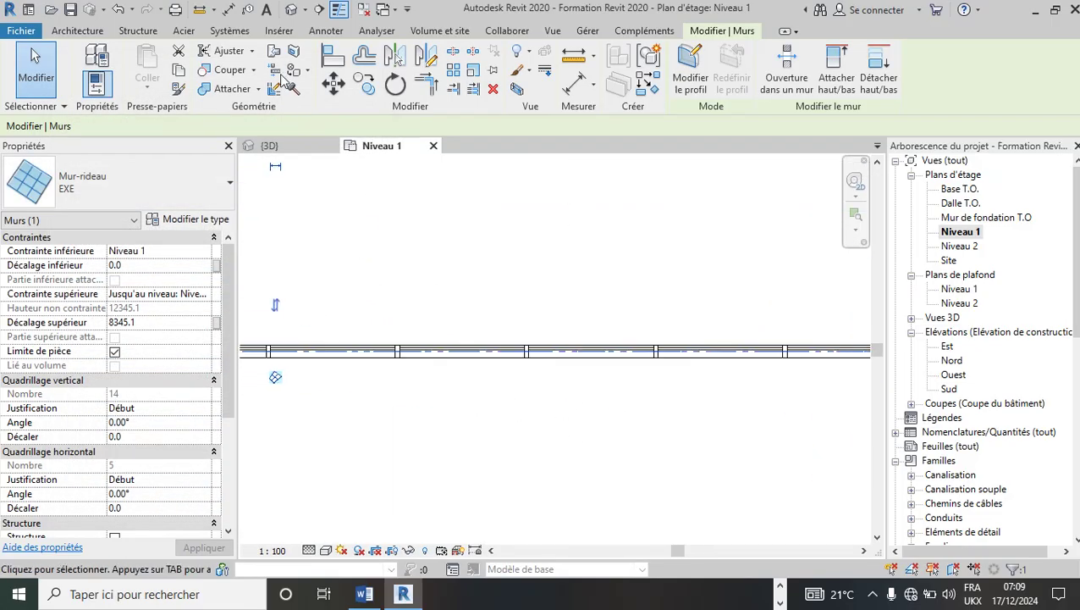
click(576, 82)
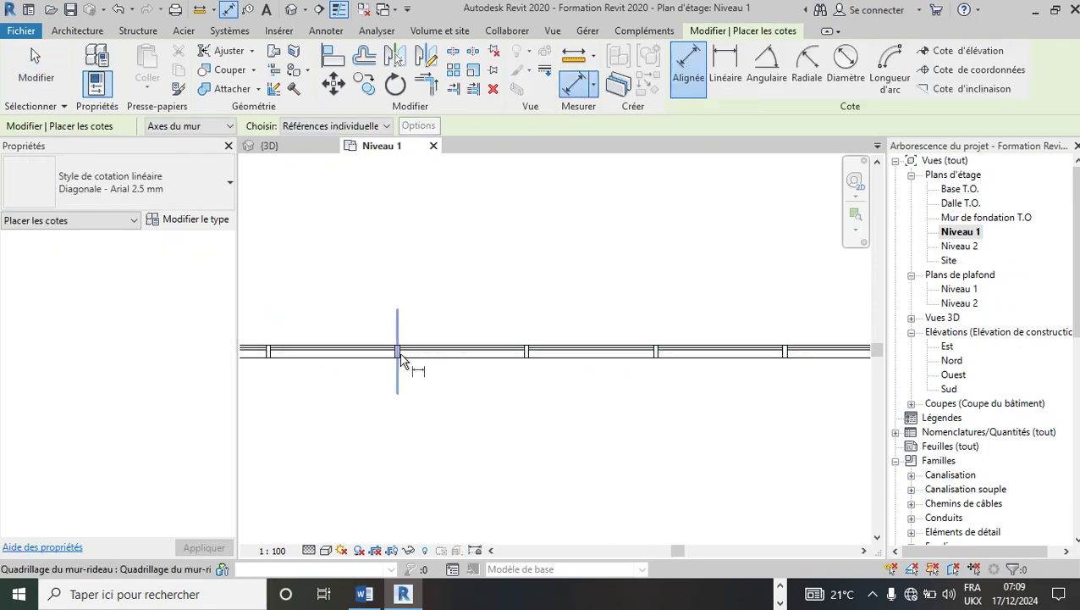
click(527, 349)
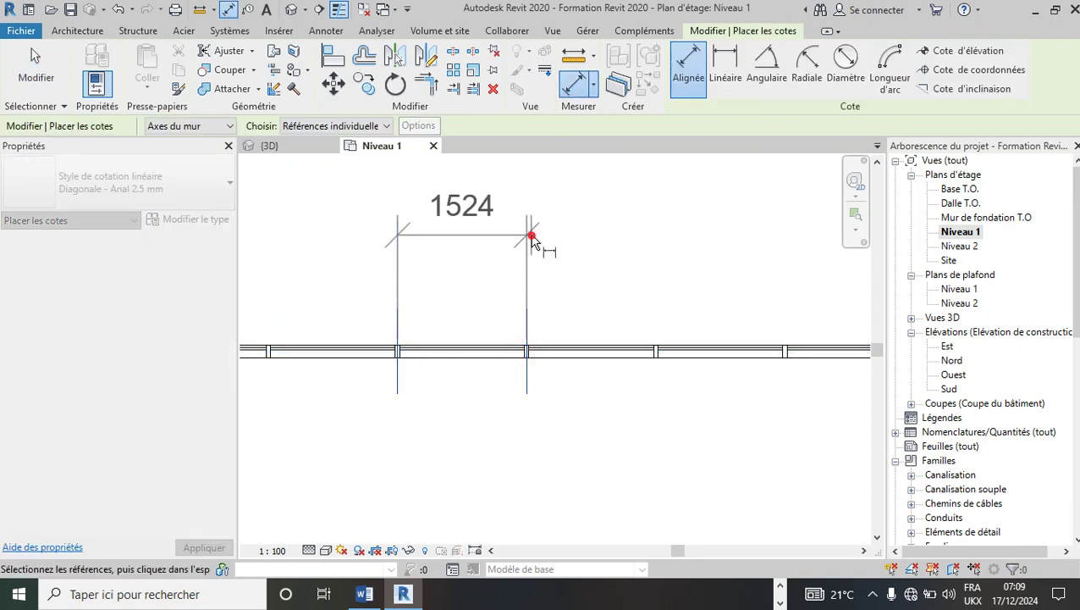
click(534, 233)
scroll(575, 335, down, 3)
scroll(487, 243, up, 4)
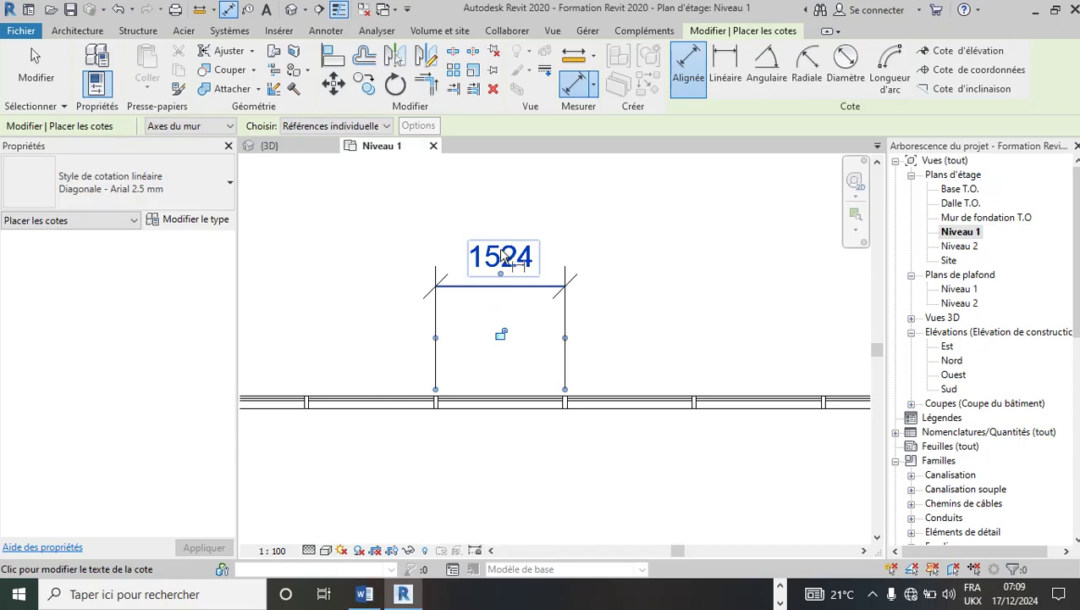
key(Escape)
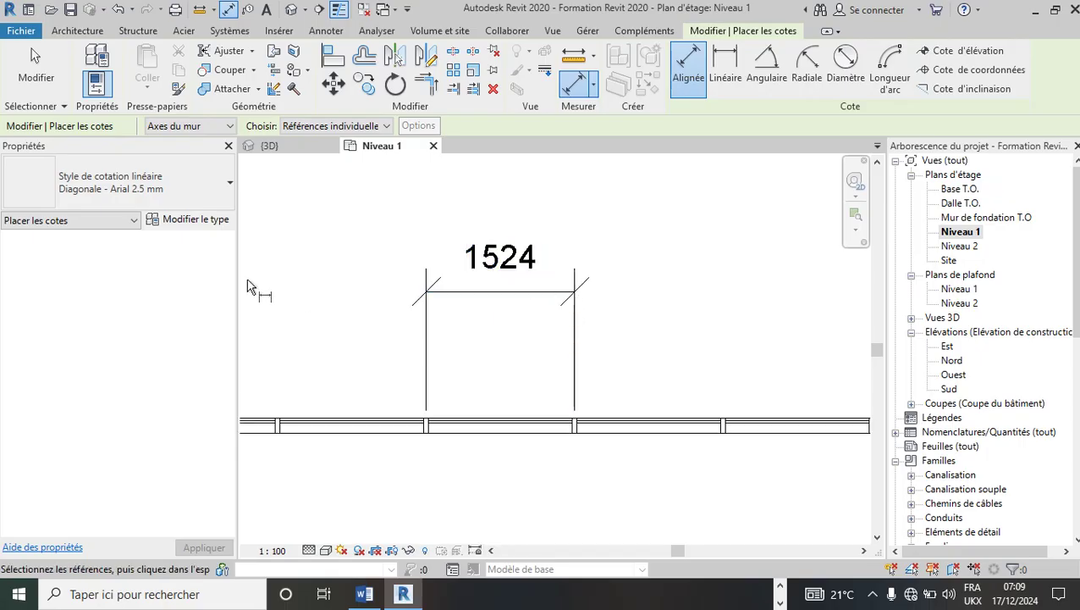
key(Escape)
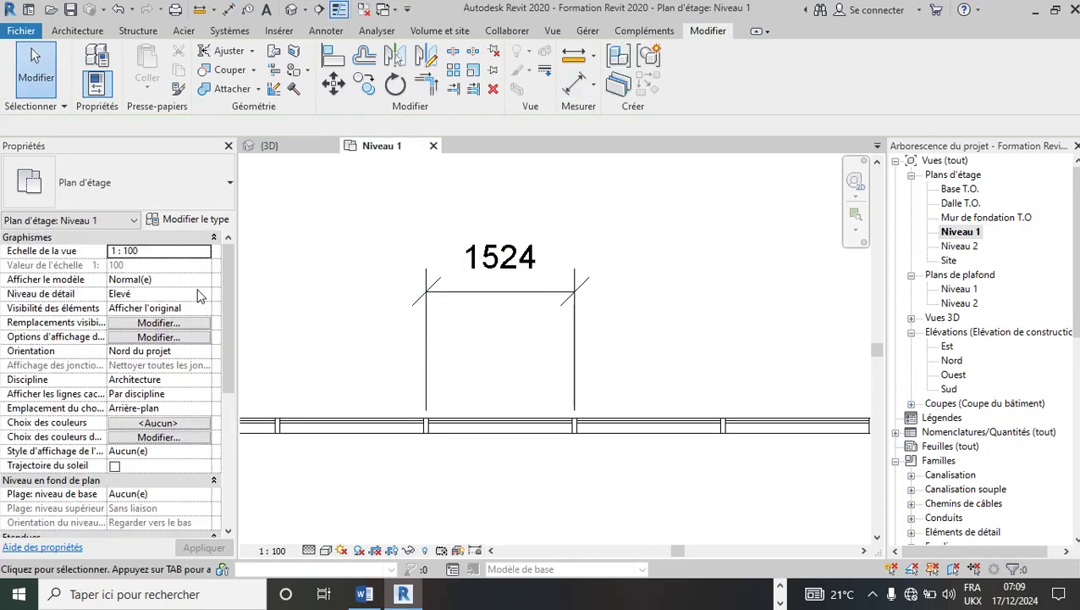
Set the selected curtain wall type's vertical grid layout to Espacement maximum and apply it
click(497, 426)
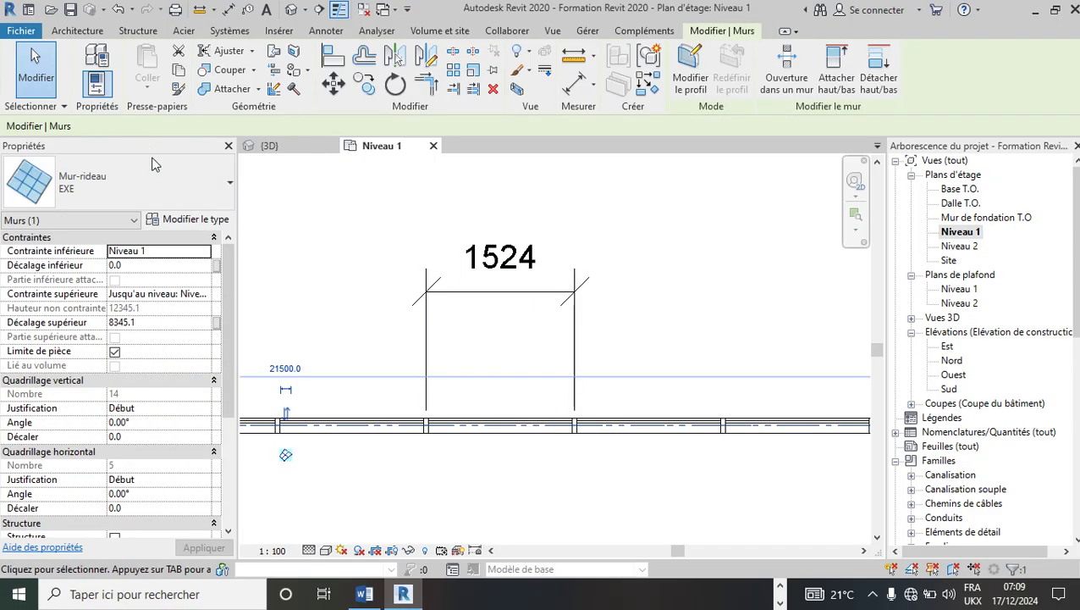
click(214, 222)
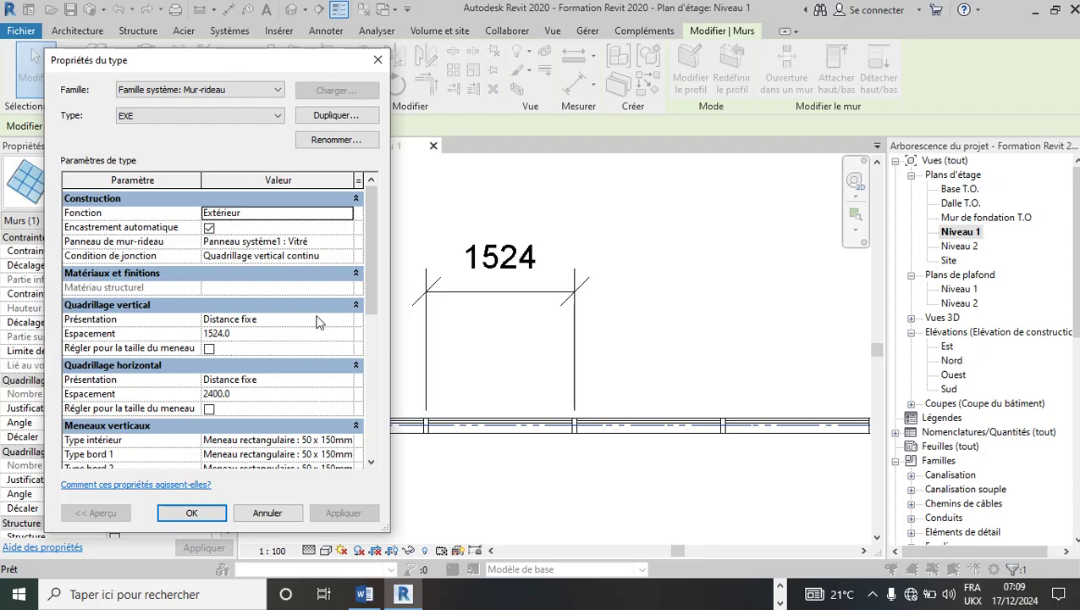
click(352, 320)
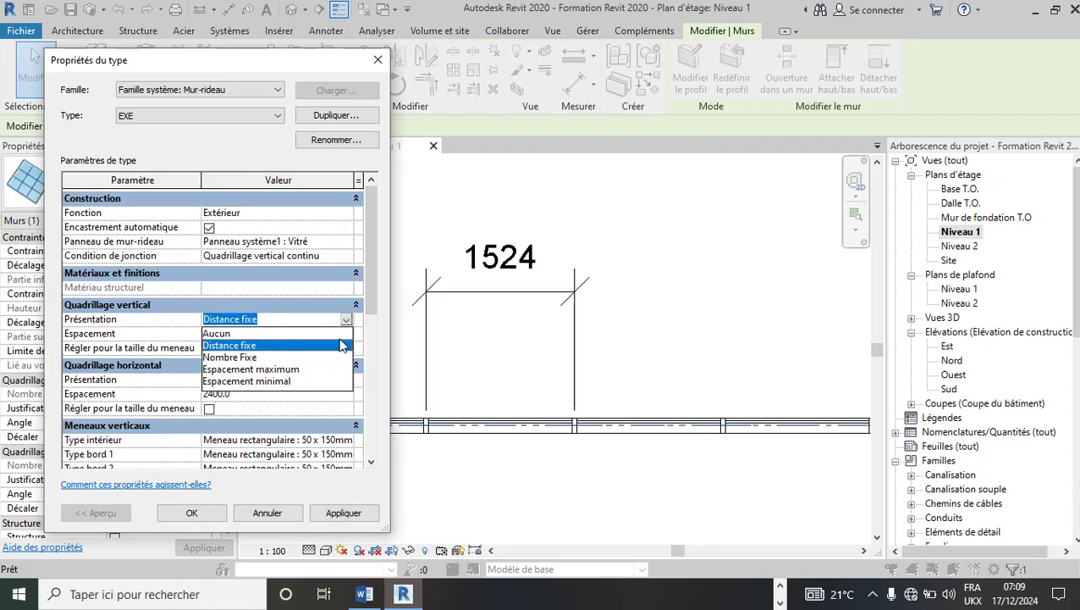
click(270, 370)
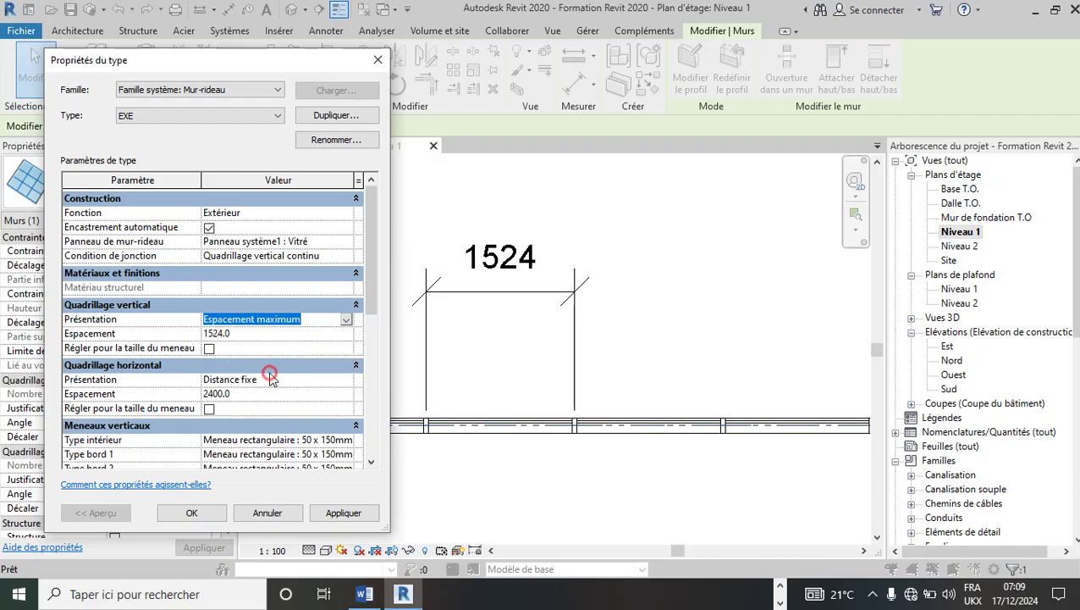
click(343, 513)
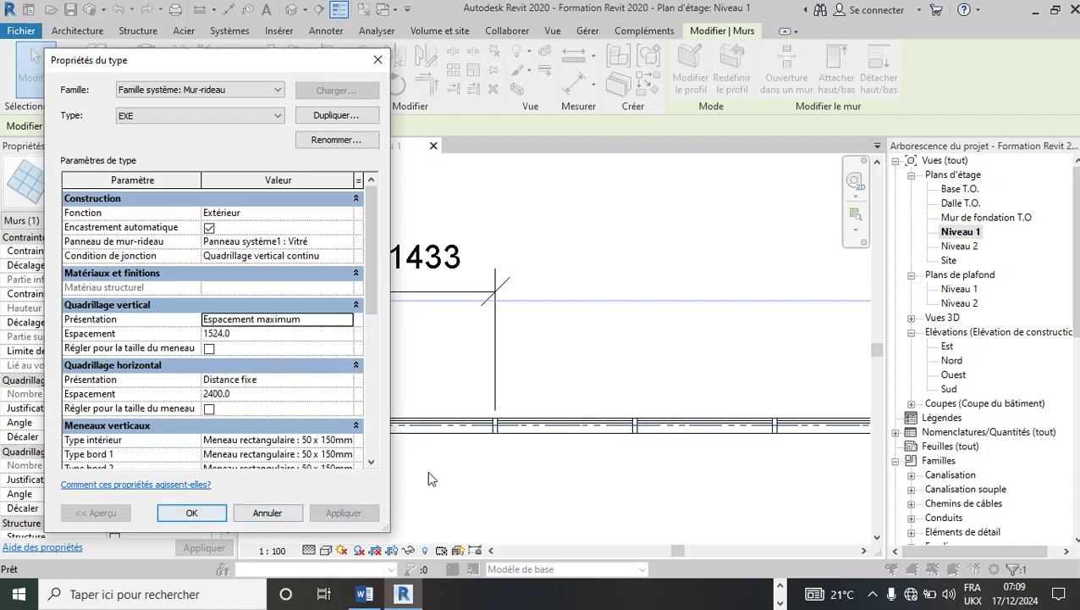
Set the EXE type's horizontal grid layout to Espacement minimal, accept the type properties and show the wall in 3D
click(322, 379)
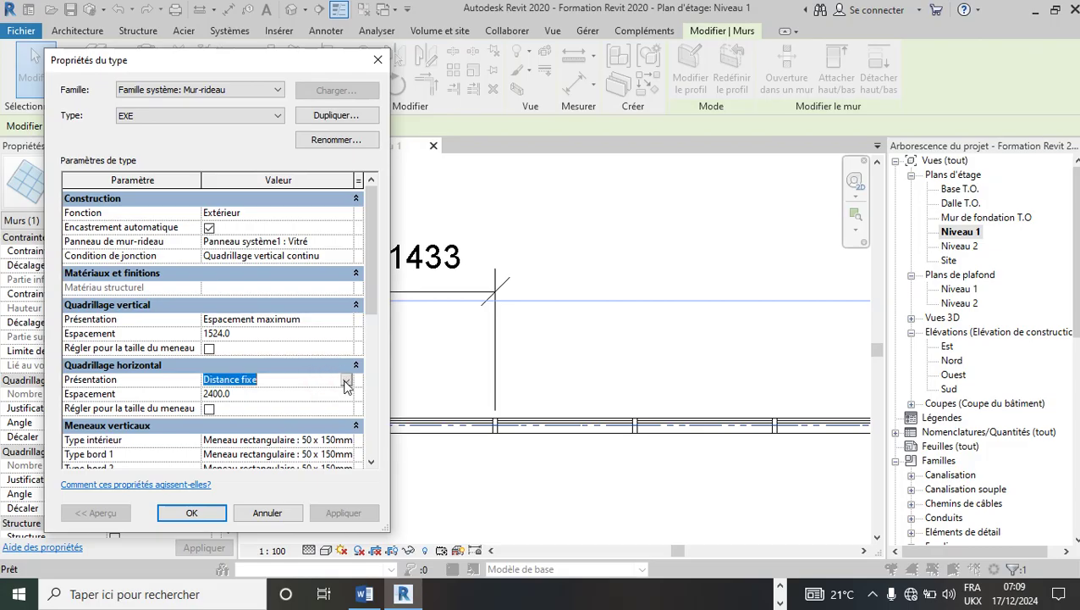
click(346, 382)
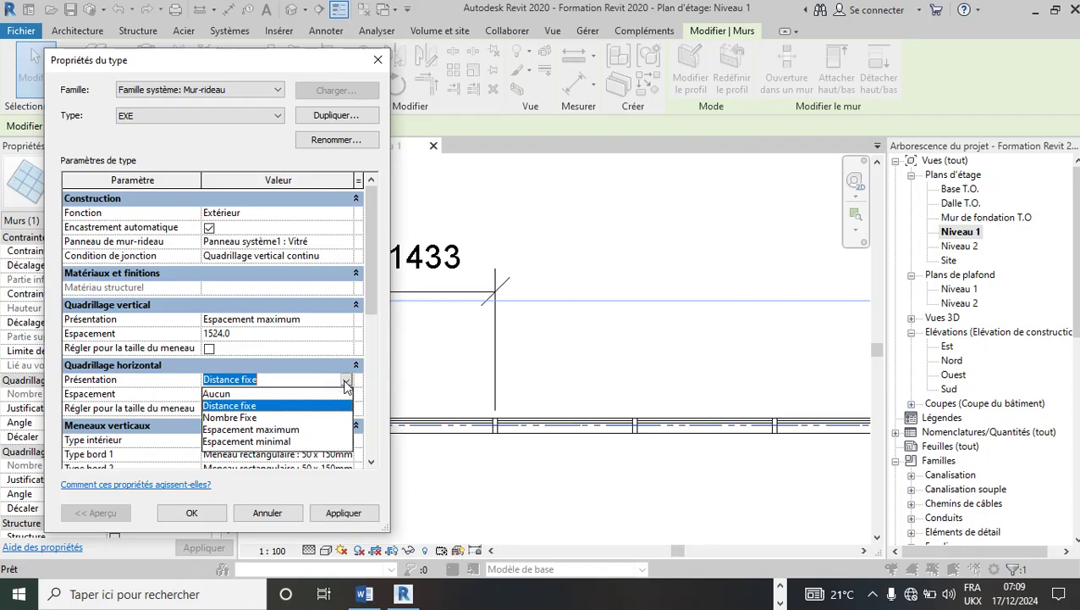
click(270, 441)
click(345, 514)
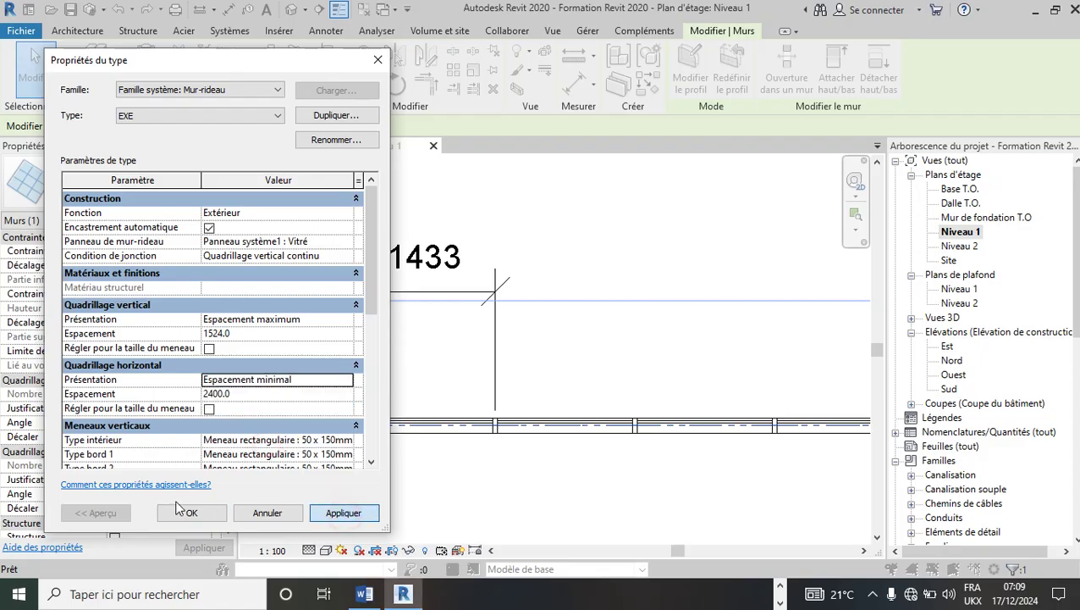
click(197, 513)
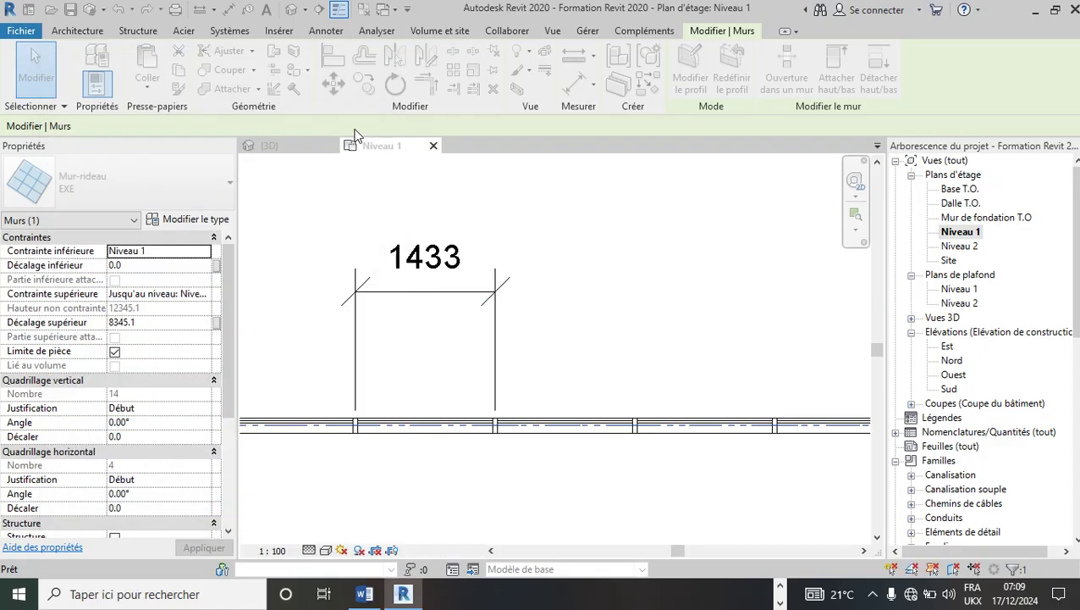
scroll(535, 399, down, 1)
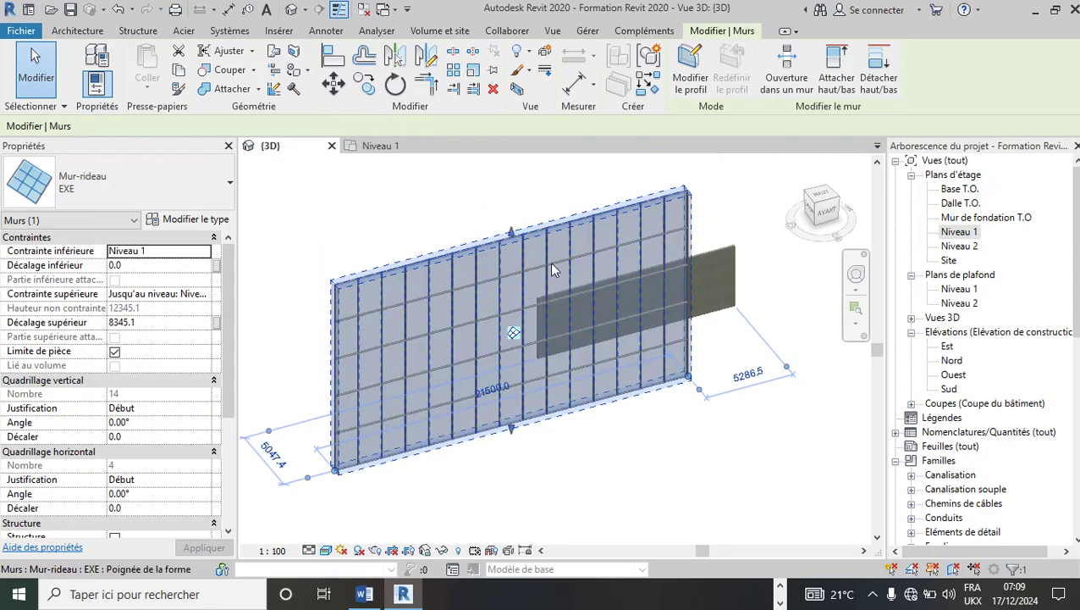
Stretch the curtain wall's top edge down to a top offset of about 4058, and back up to about 9561
scroll(501, 231, up, 2)
drag(514, 240, 526, 342)
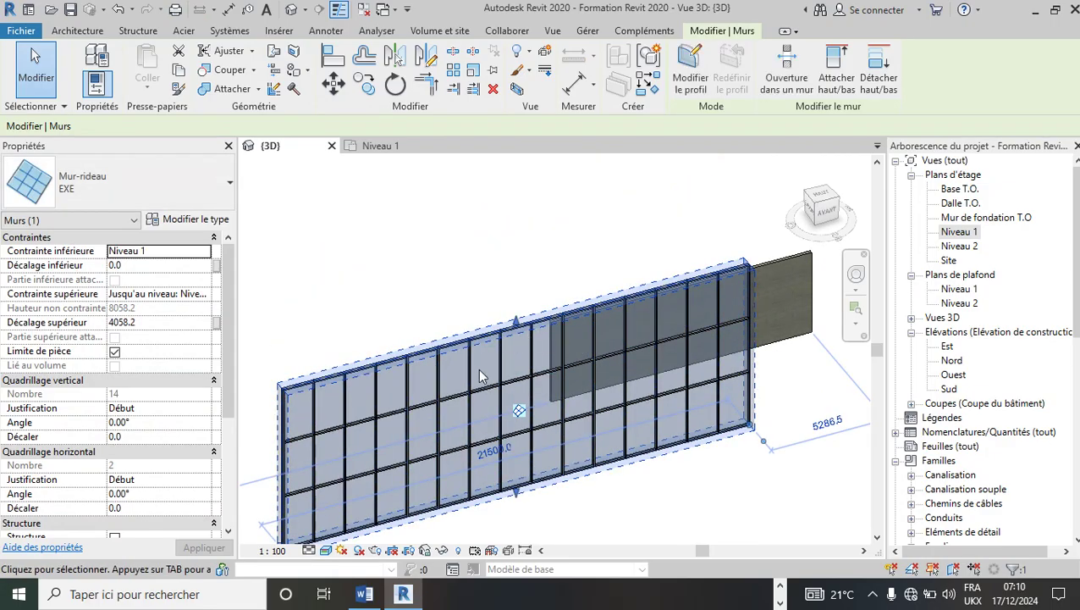
drag(516, 322, 496, 218)
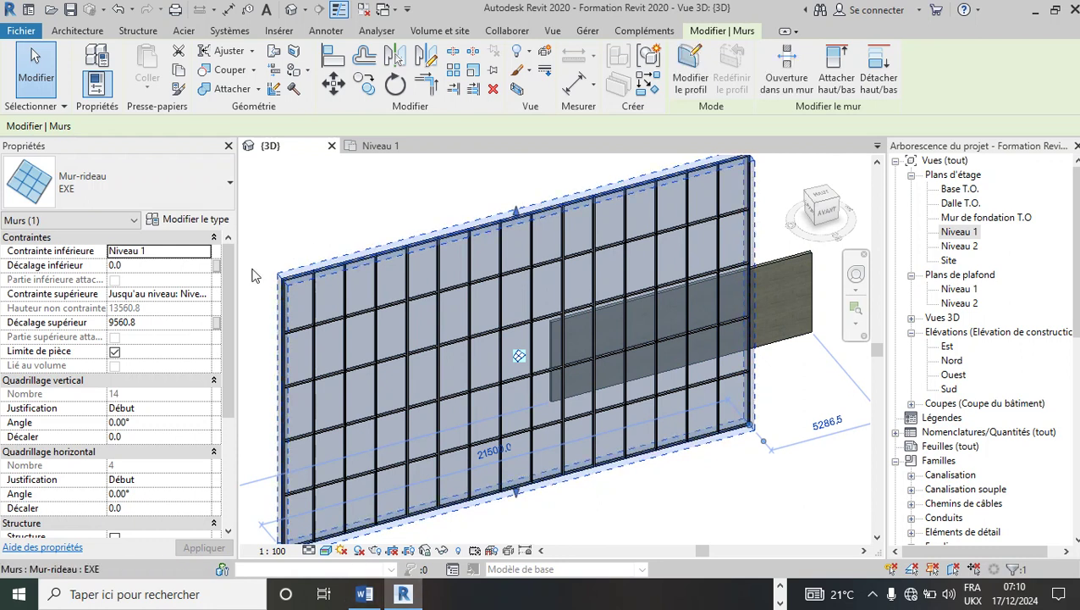
Review the vertical and horizontal mullion parameters of the EXE type, and examine the wall's mullions up close
click(228, 221)
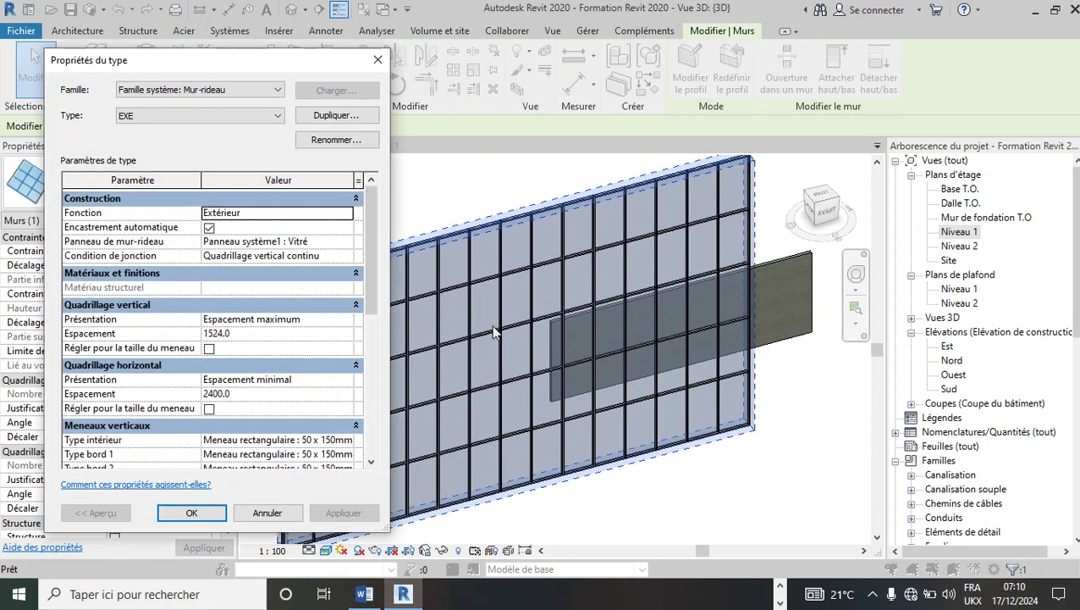
scroll(296, 375, down, 2)
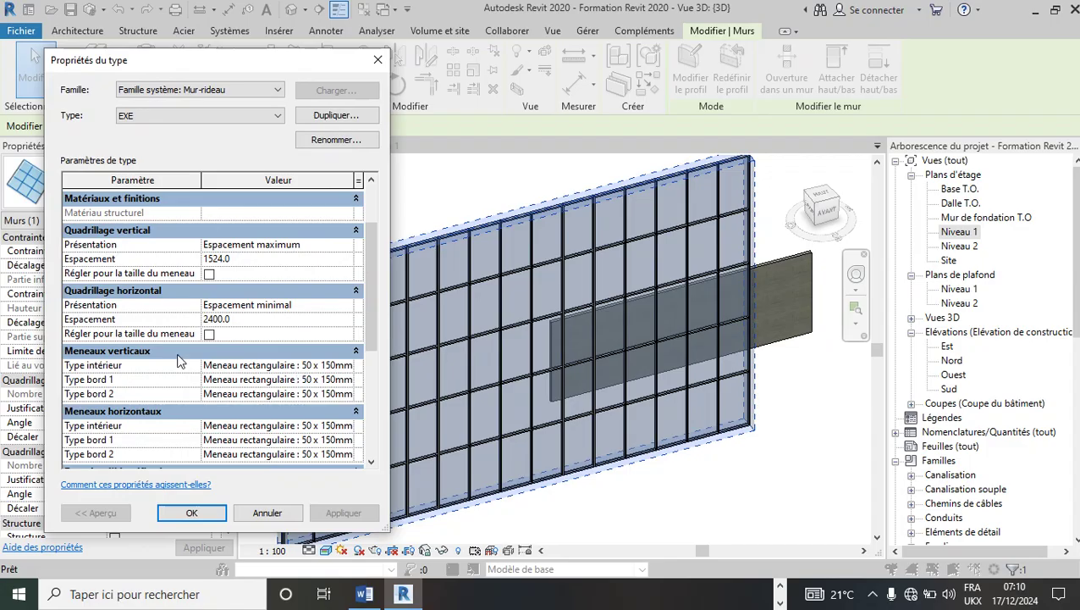
click(377, 61)
scroll(474, 292, up, 5)
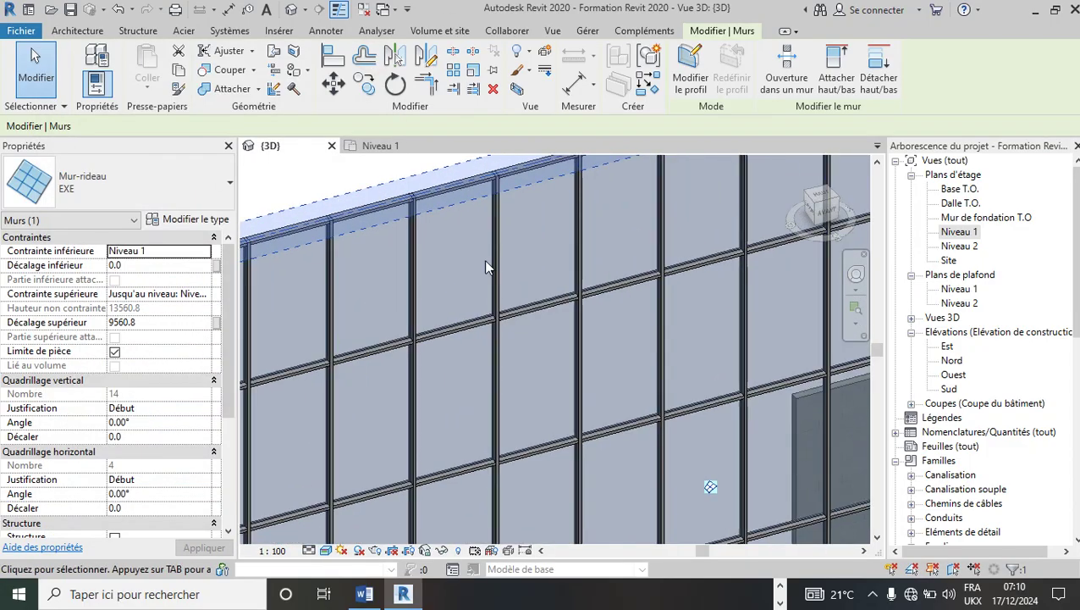
scroll(487, 262, up, 2)
Set the EXE type's interior vertical mullions to Meneau circulaire : Meneau circulaire 1 and apply the change
click(201, 219)
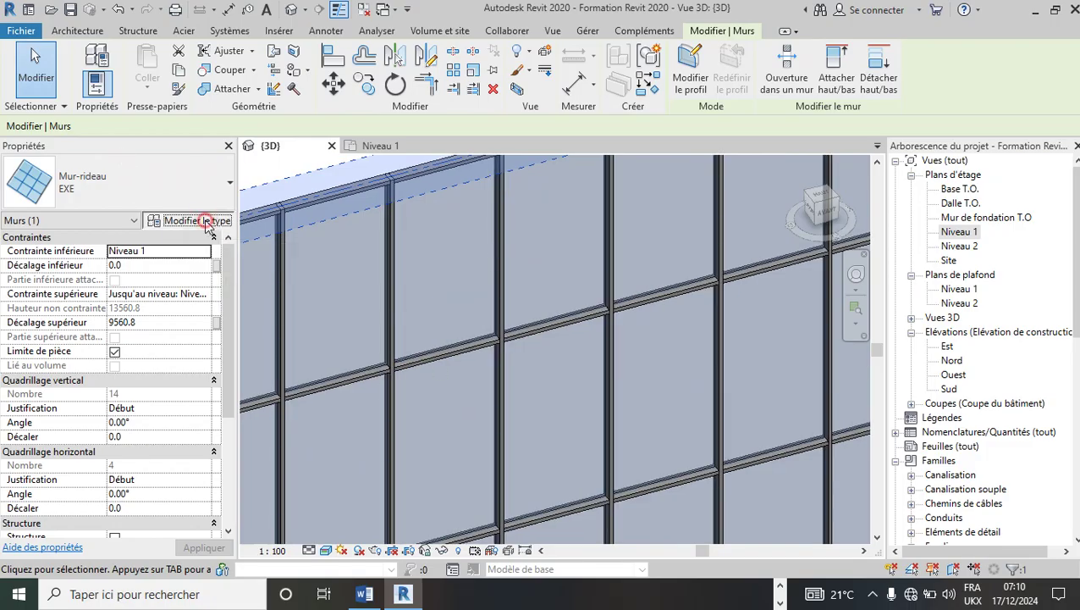
scroll(260, 397, down, 3)
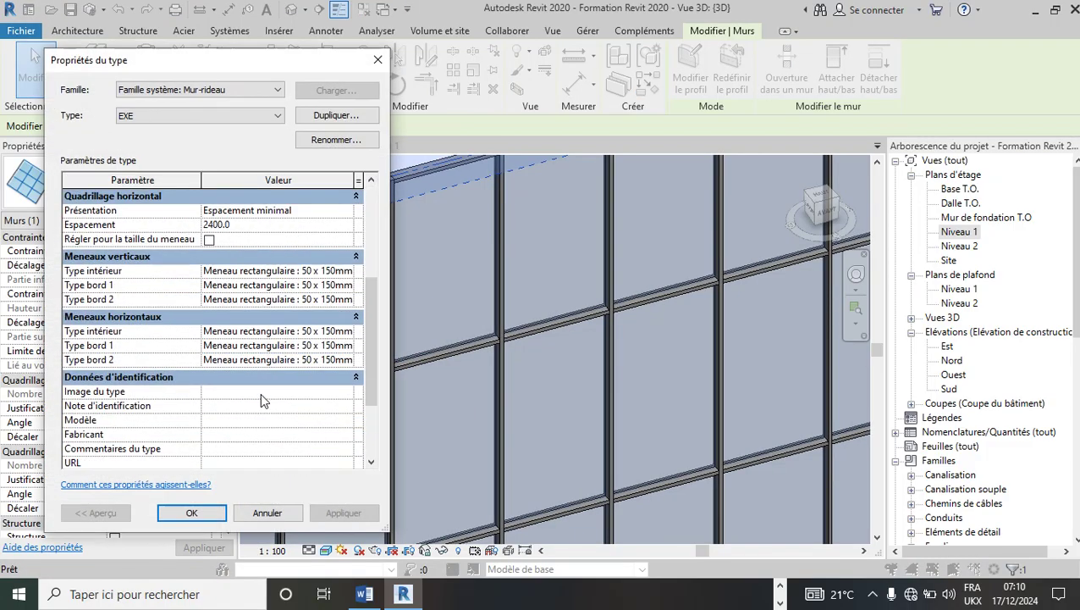
click(346, 272)
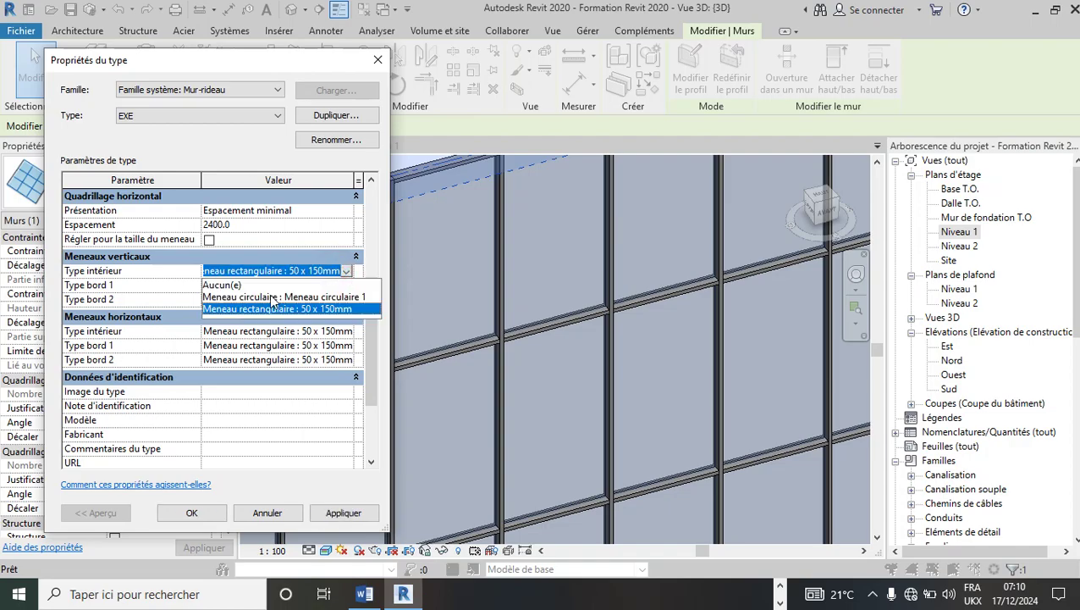
click(324, 297)
click(362, 513)
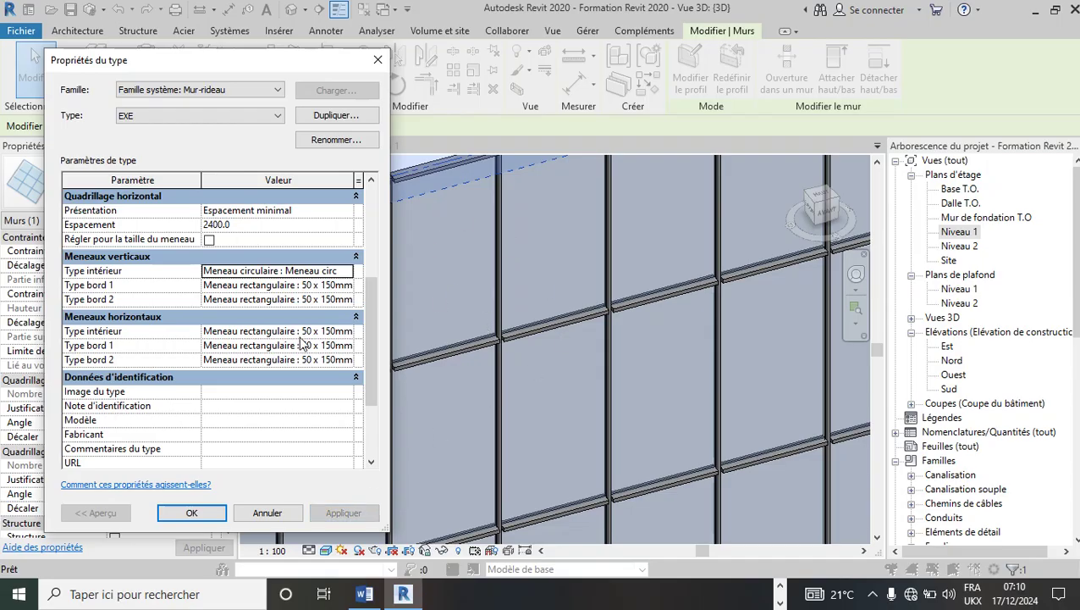
Set the interior horizontal mullions to Meneau circulaire : Meneau circulaire 1 and apply the change
click(325, 331)
click(345, 331)
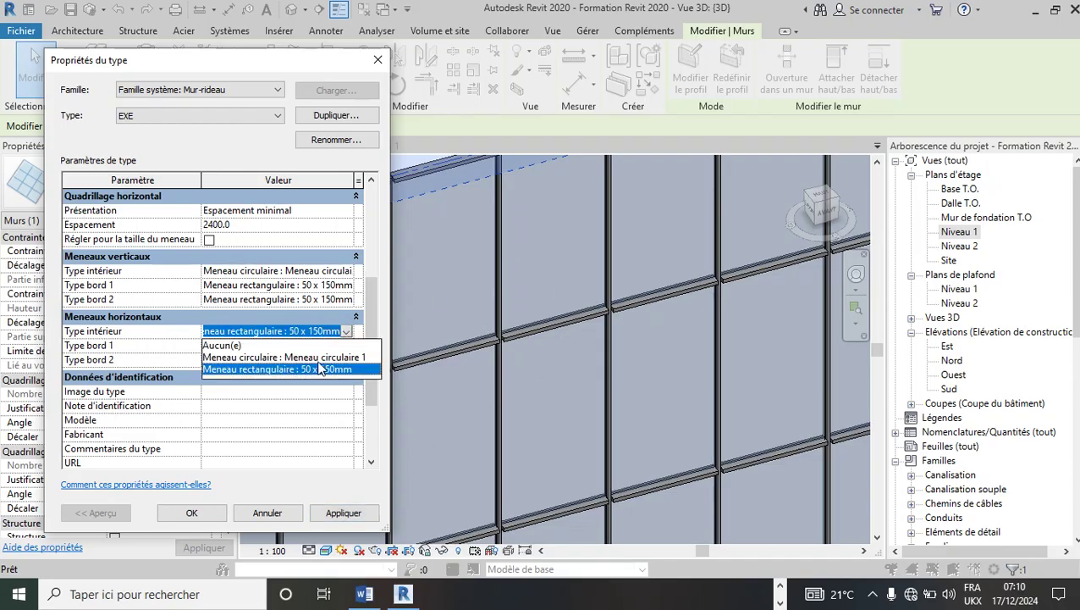
click(329, 357)
click(341, 513)
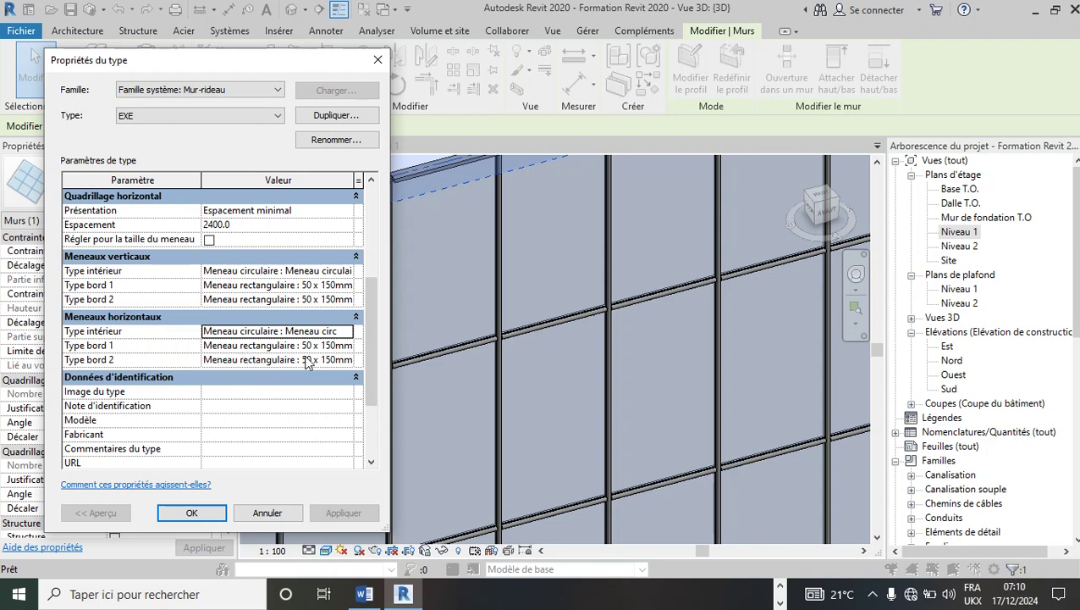
Set both horizontal border mullions, Type bord 1 and Type bord 2, to Meneau circulaire : Meneau circulaire 1, applying each change
click(346, 347)
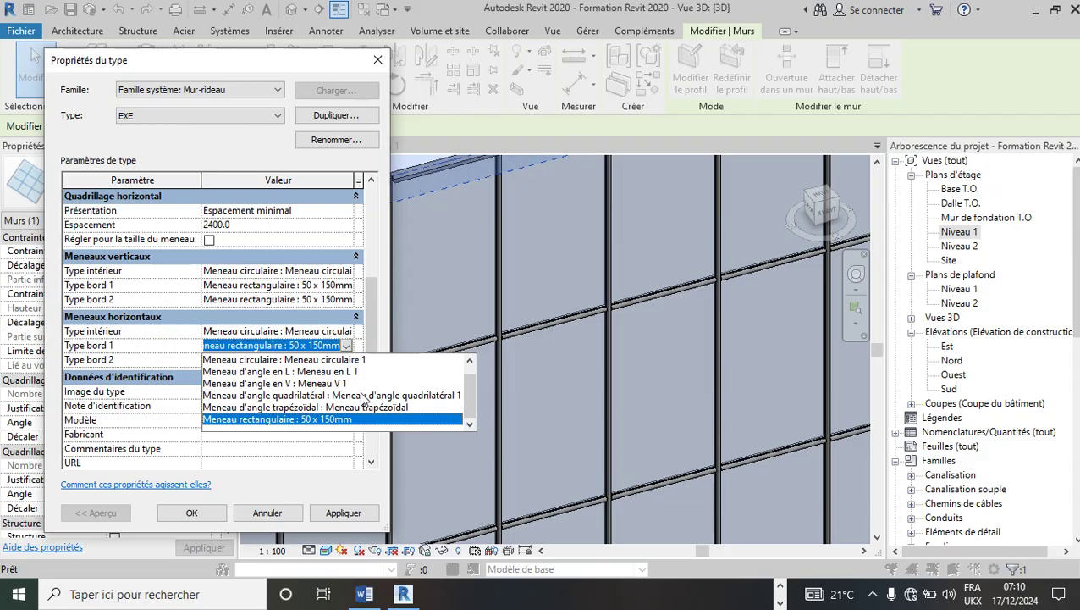
scroll(389, 406, up, 1)
click(357, 372)
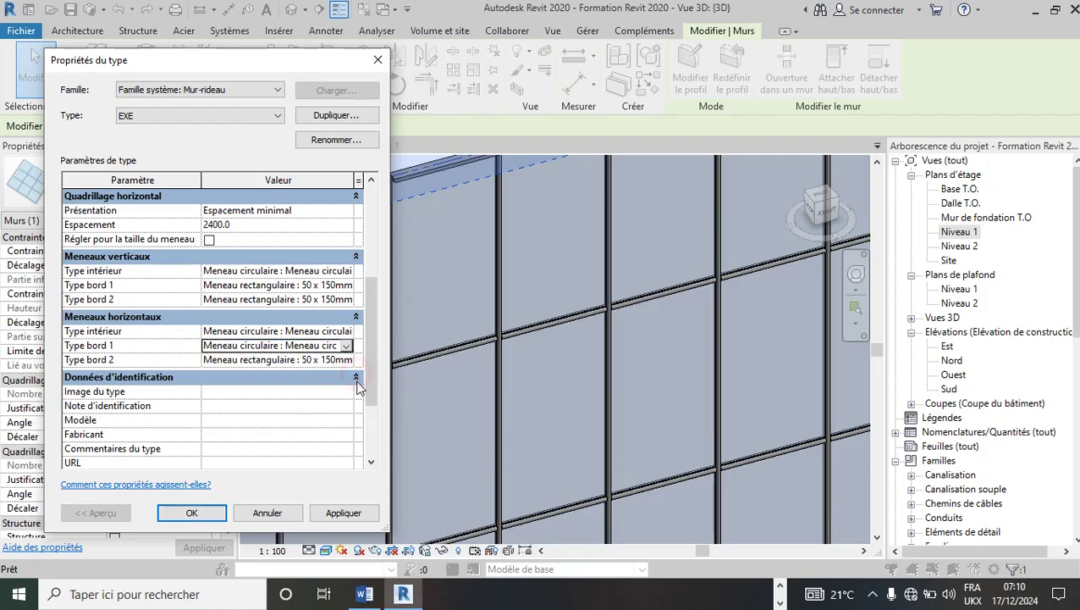
click(351, 519)
click(330, 359)
click(345, 364)
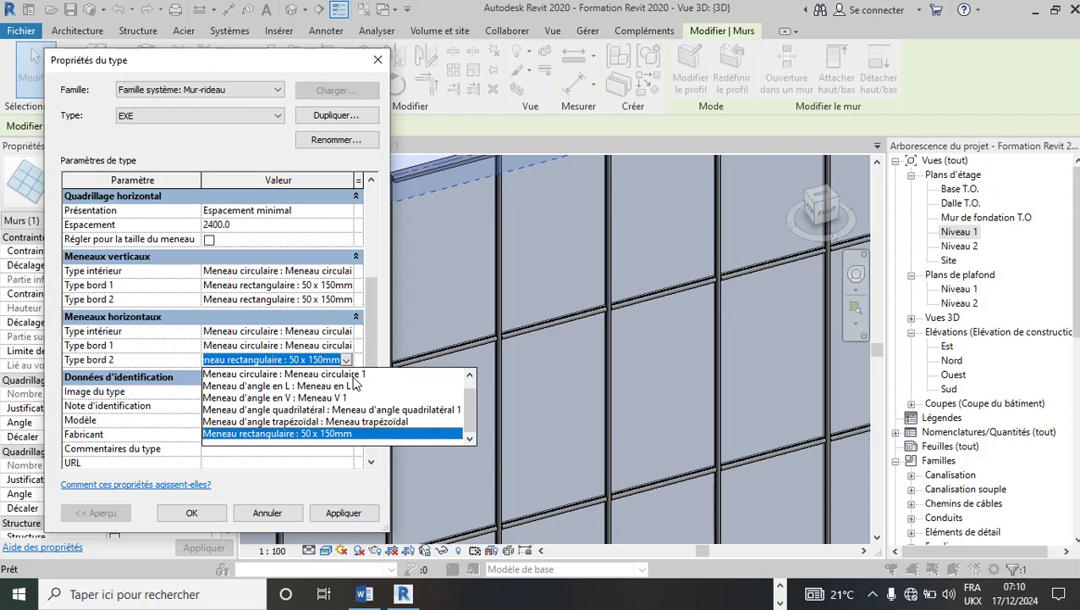
click(355, 372)
click(354, 510)
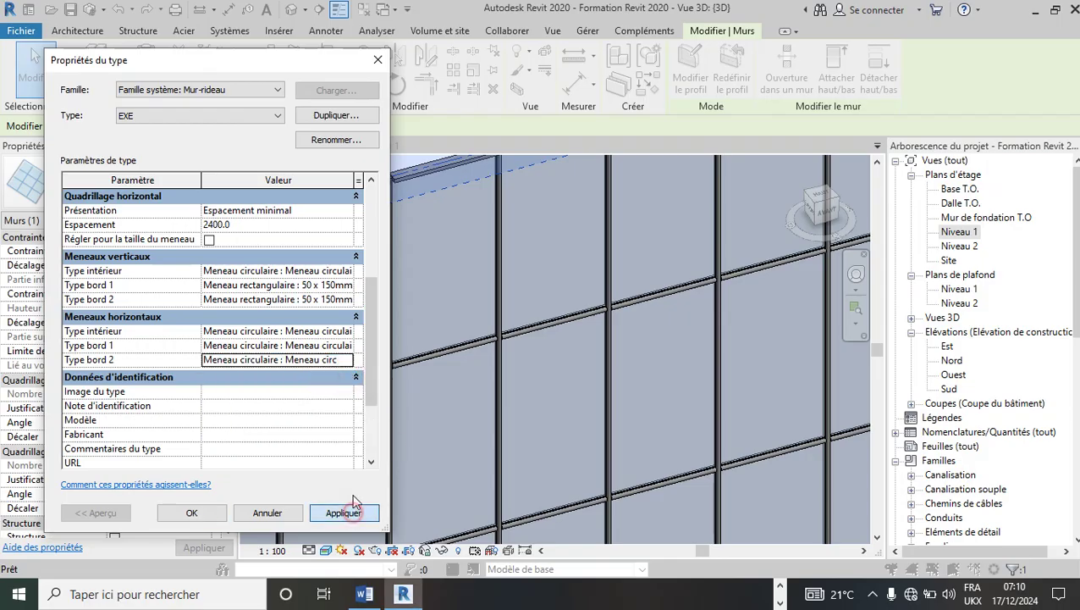
Set both vertical border mullions to Meneau circulaire : Meneau circulaire 1 and accept the type properties
click(336, 284)
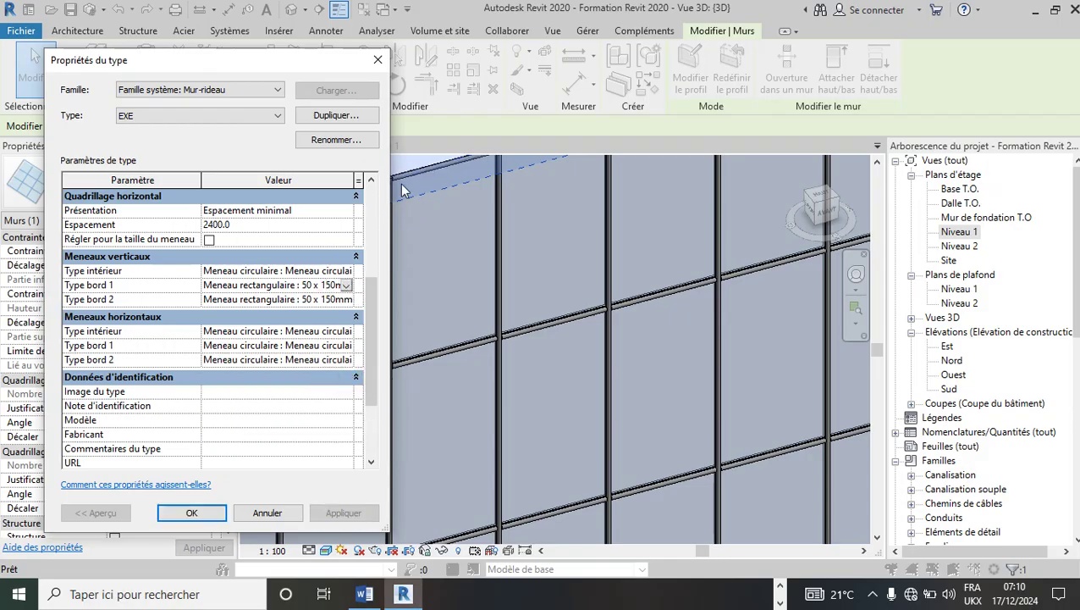
click(346, 286)
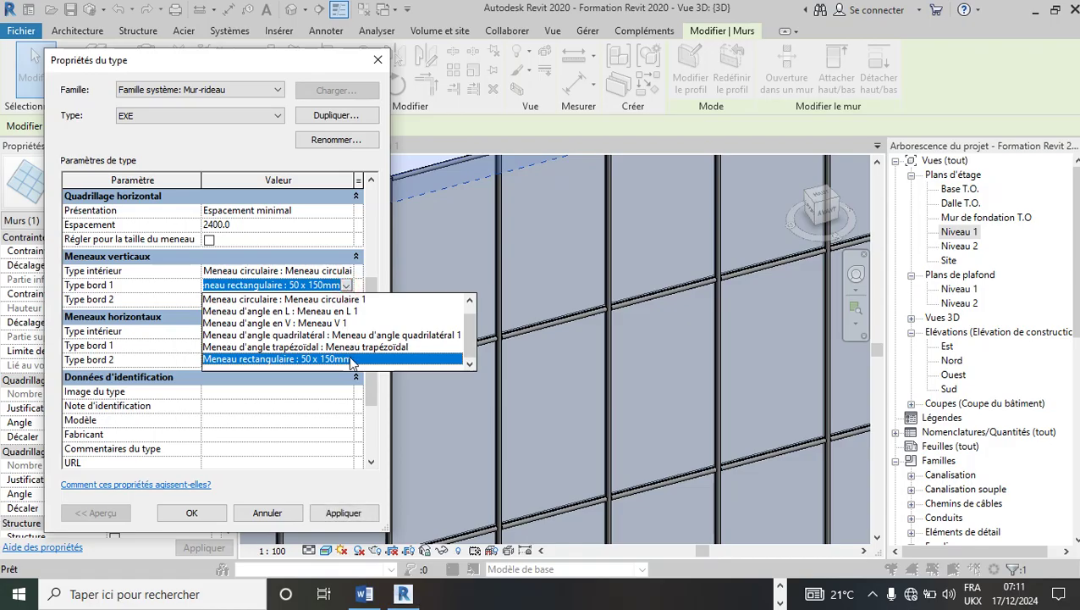
click(353, 299)
click(344, 511)
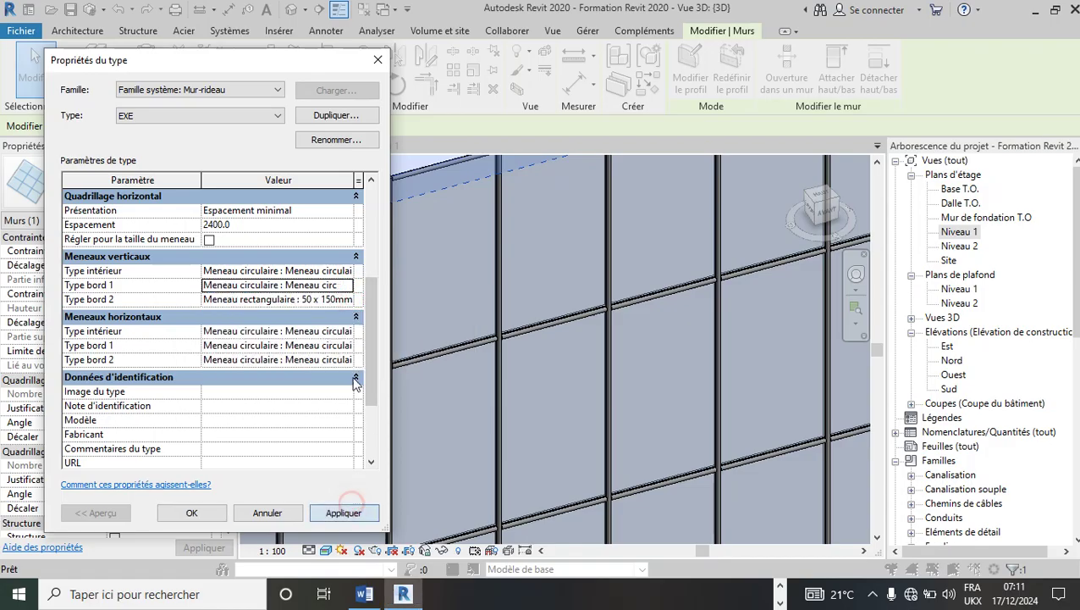
click(347, 300)
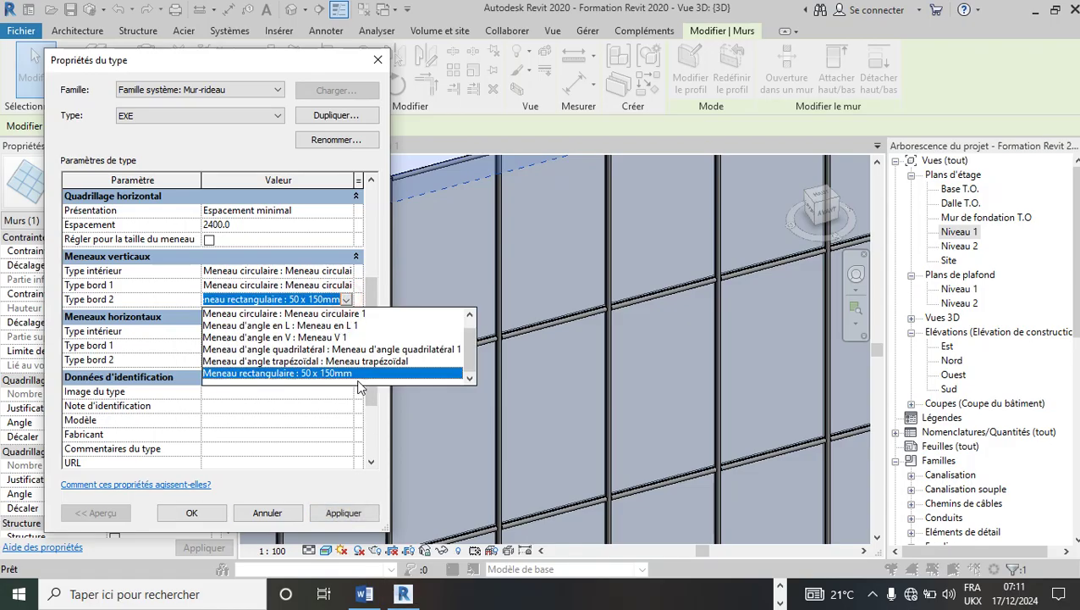
click(354, 314)
click(343, 513)
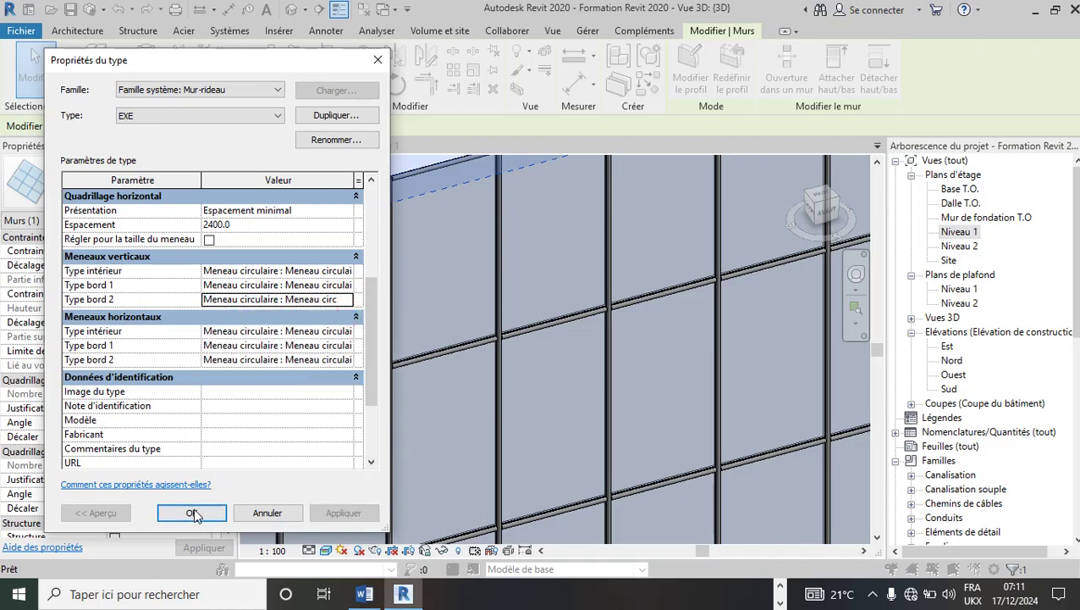
click(193, 513)
Examine the circular mullions at the curtain wall's corners in 3D and recheck the EXE type properties
scroll(674, 225, down, 3)
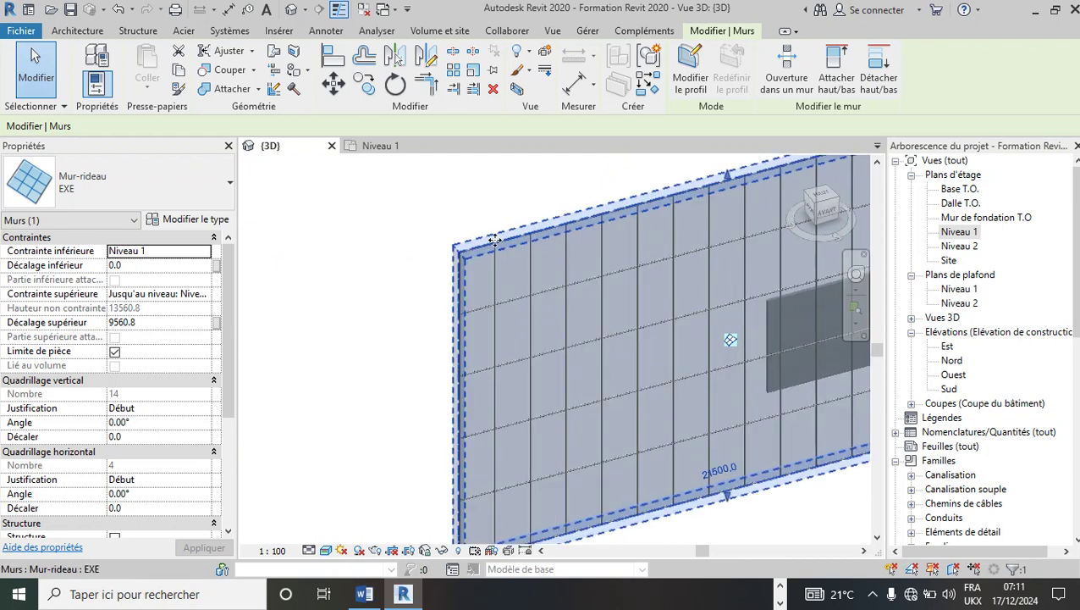
scroll(517, 226, up, 6)
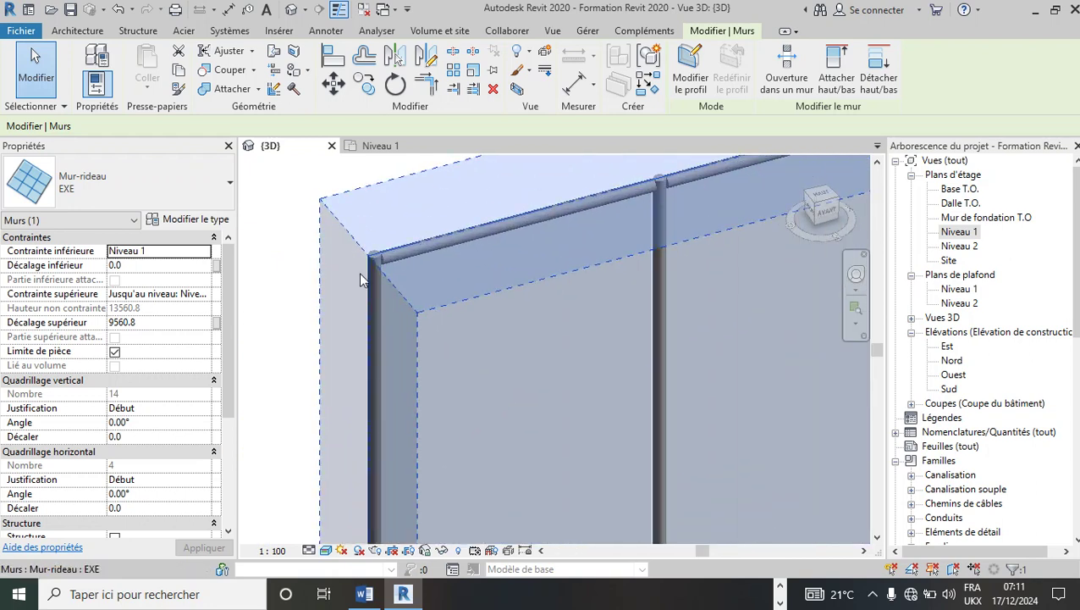
scroll(361, 280, down, 6)
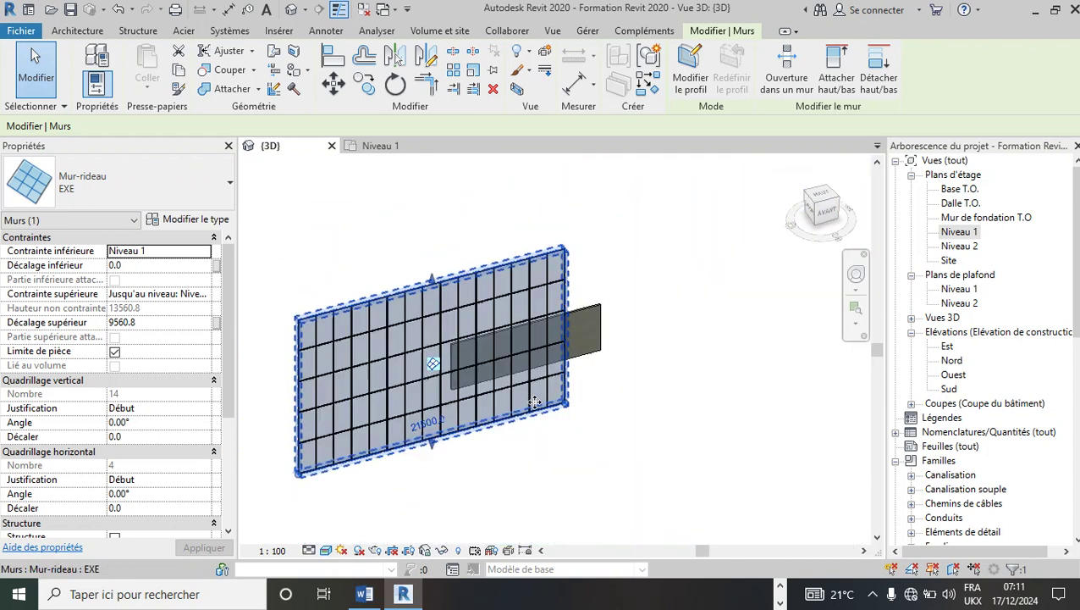
scroll(535, 401, up, 8)
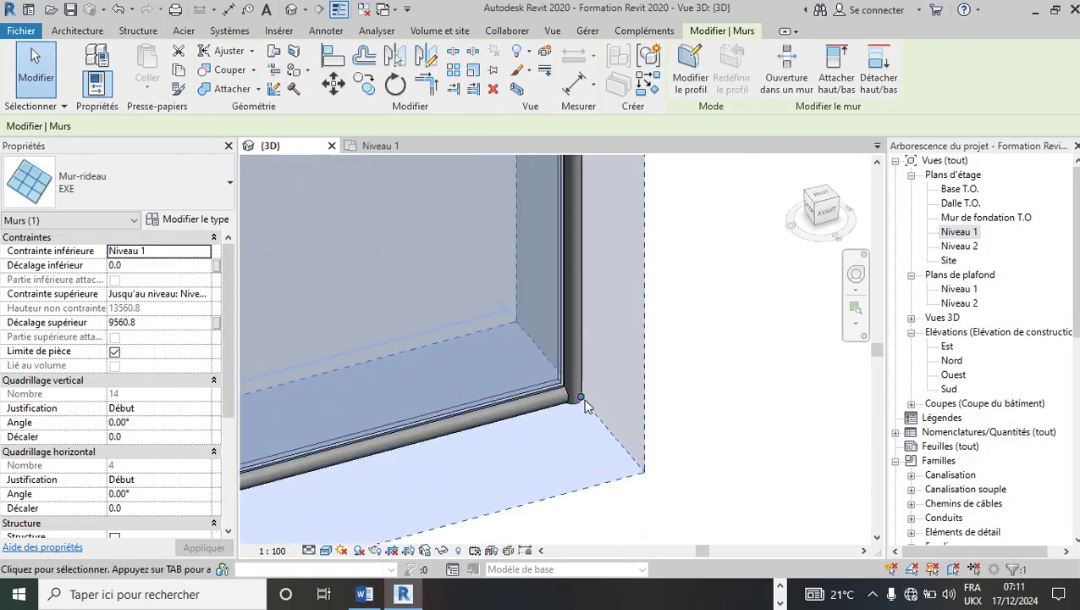
scroll(656, 390, down, 8)
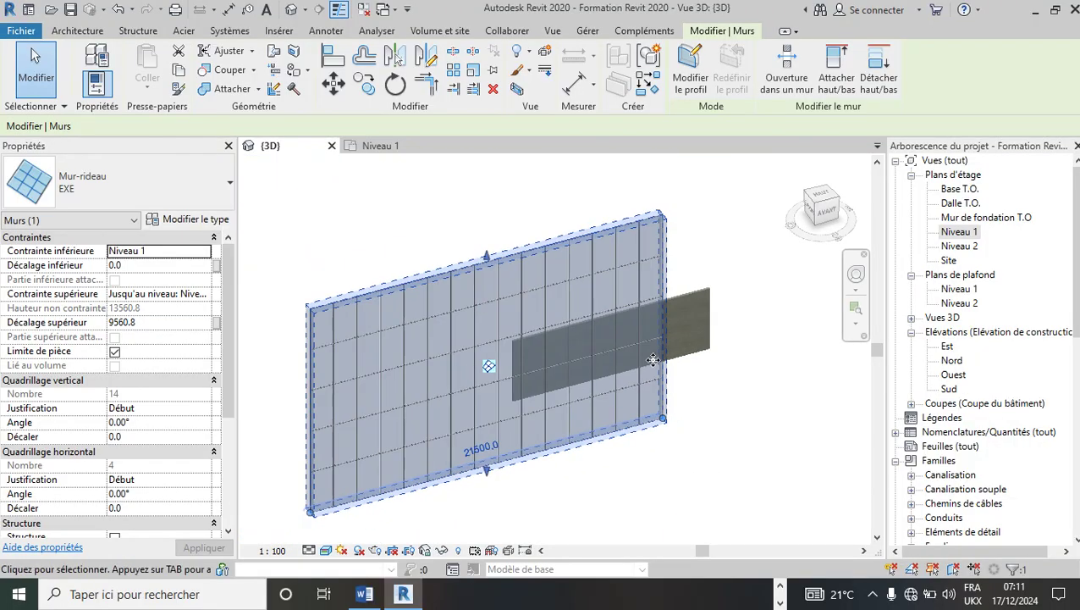
click(188, 220)
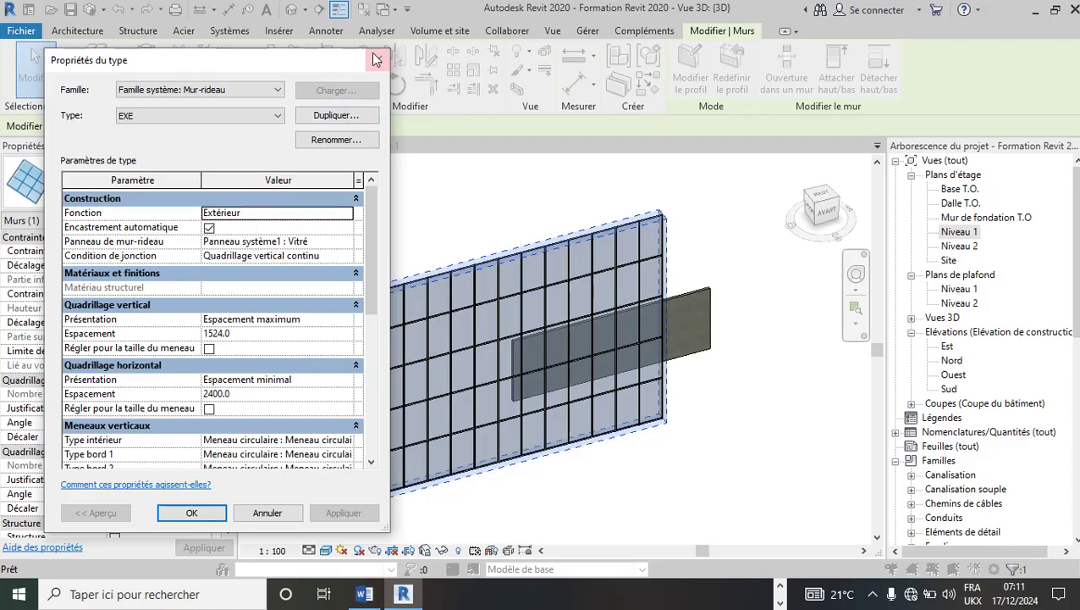
click(207, 513)
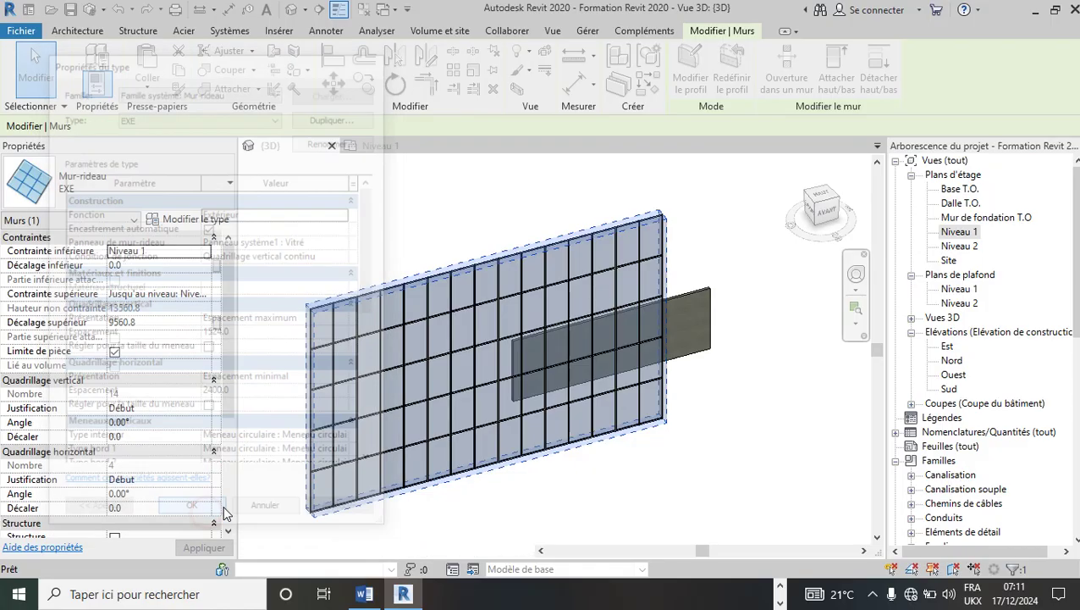
Deselect the curtain wall and show the basic masonry wall in the Niveau 1 plan
click(764, 326)
click(380, 145)
scroll(499, 352, down, 5)
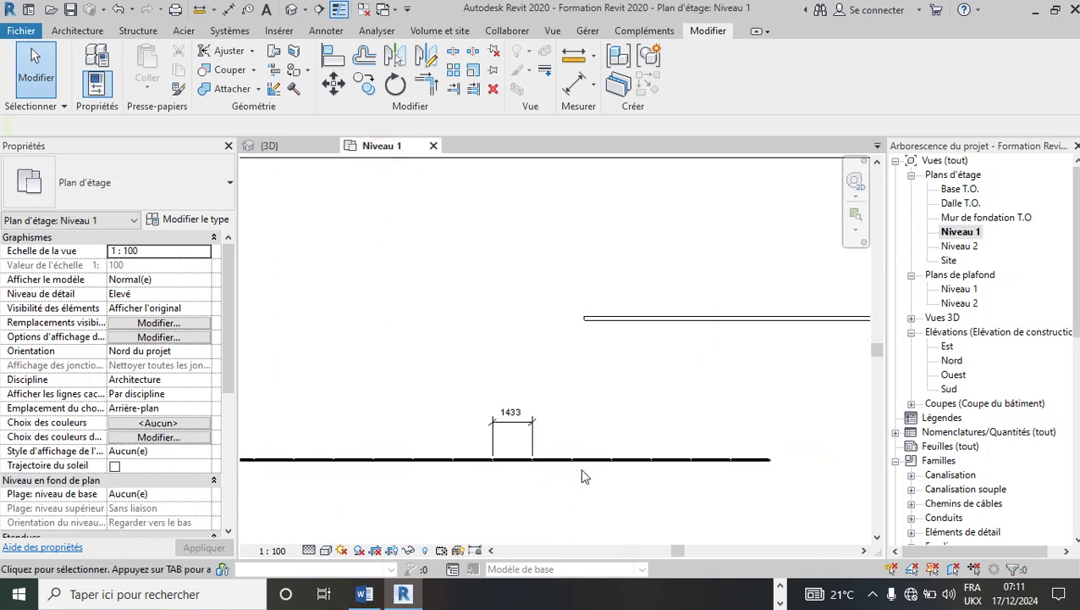
scroll(708, 338, up, 5)
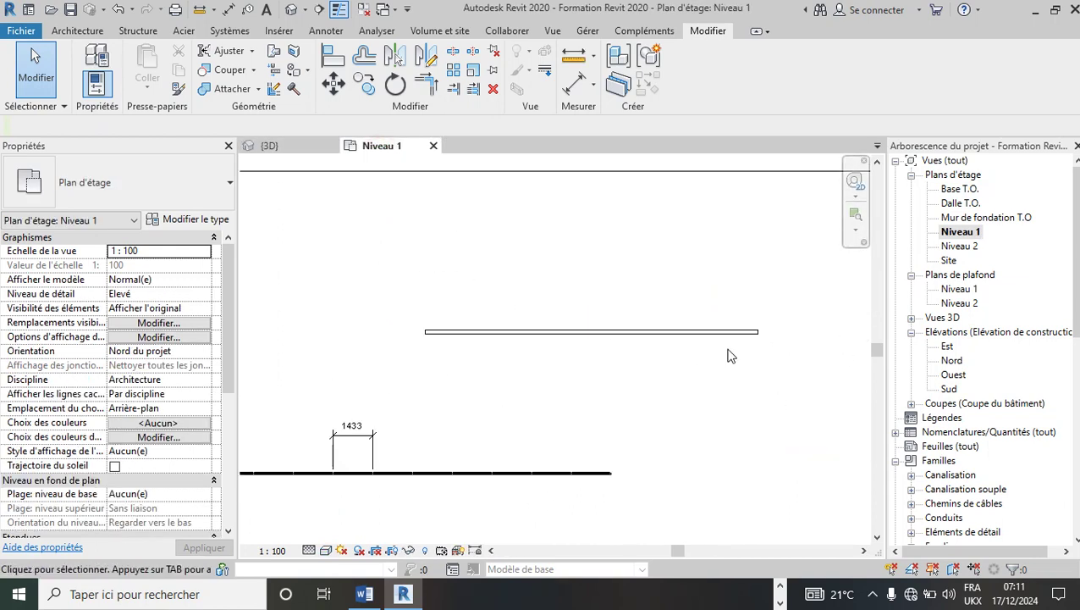
scroll(462, 253, down, 5)
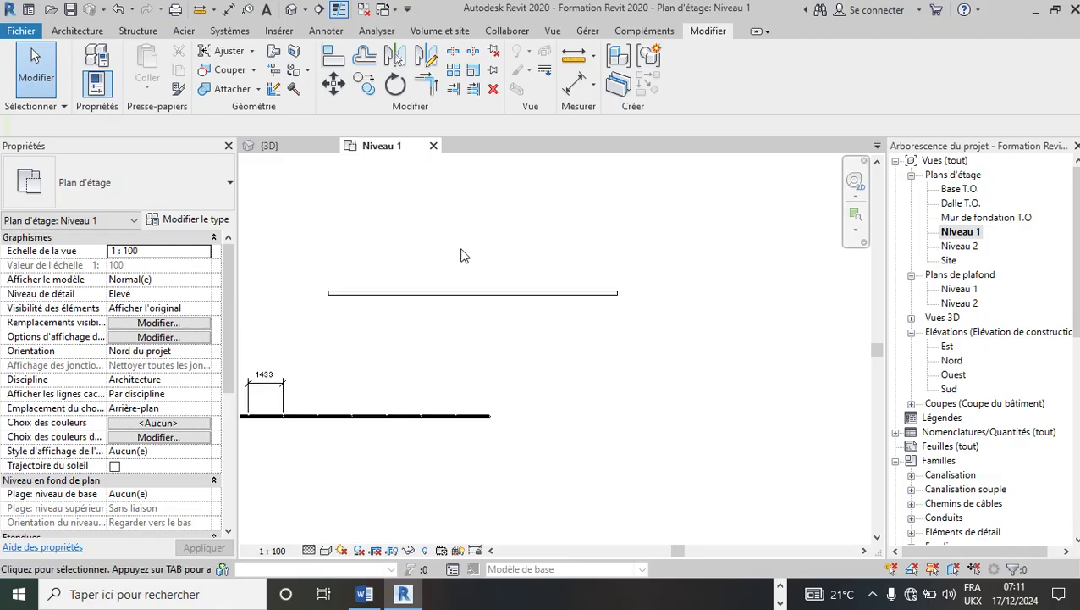
scroll(443, 263, up, 5)
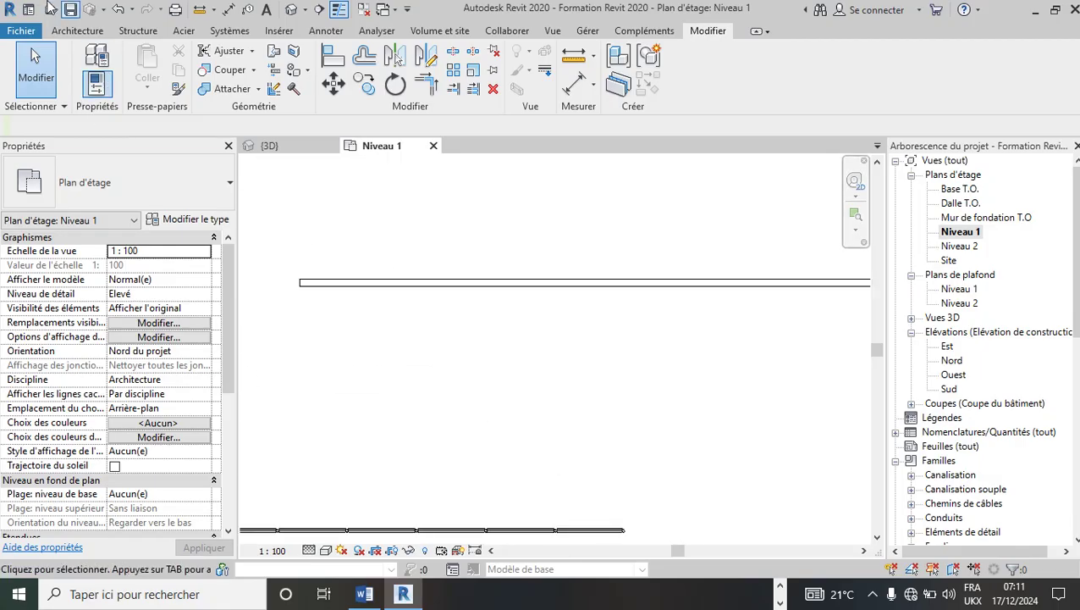
Draw a curtain wall of type EXE about 3700 mm long along the axis of the basic wall in the Niveau 1 plan
click(83, 32)
click(91, 57)
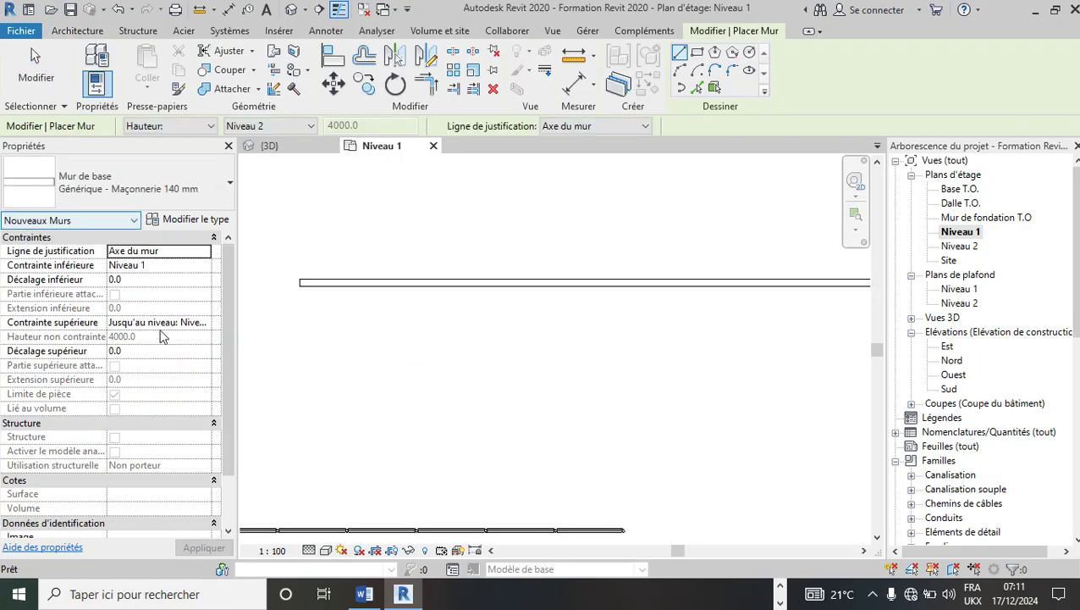
scroll(159, 320, down, 2)
click(214, 191)
scroll(136, 364, down, 4)
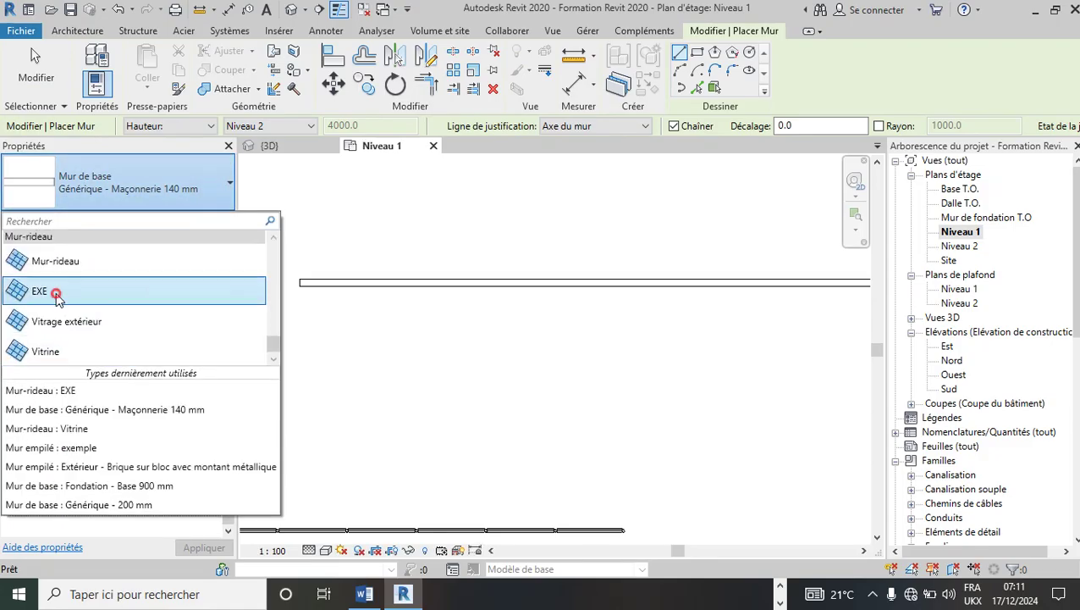
click(56, 293)
click(506, 283)
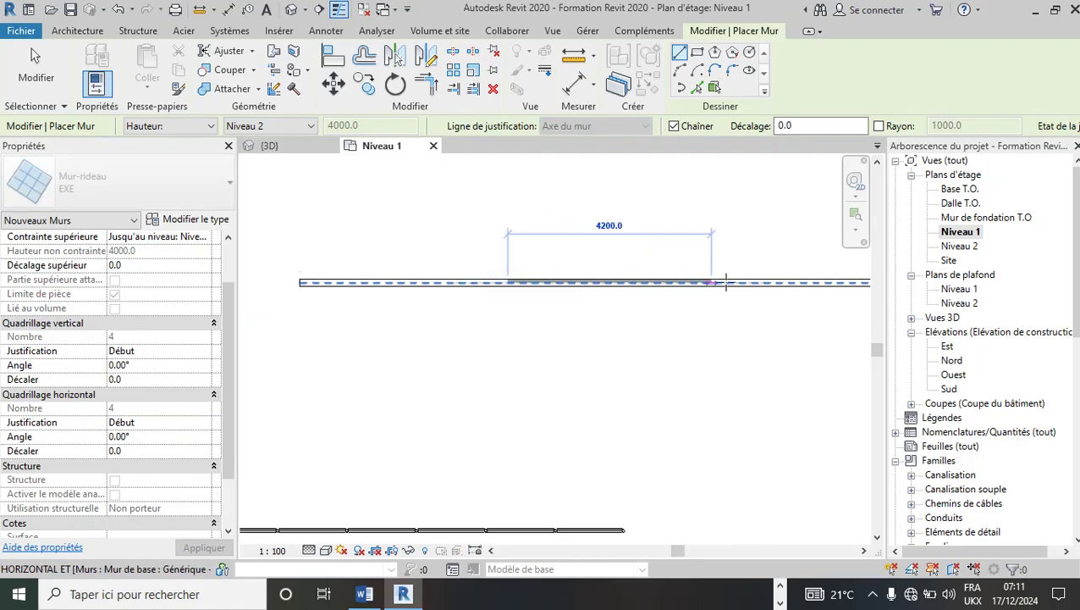
scroll(724, 282, down, 2)
scroll(702, 282, up, 5)
click(687, 282)
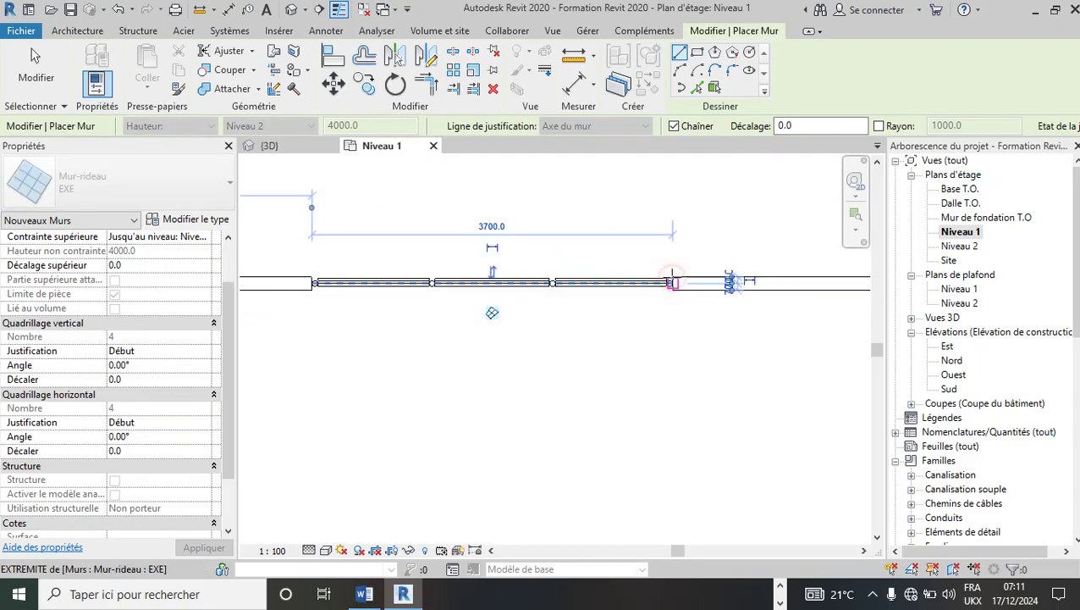
End the wall placement and examine the curtain wall embedded in the basic wall in the 3D view
key(Escape)
scroll(393, 288, up, 5)
scroll(480, 347, down, 4)
scroll(489, 345, down, 5)
scroll(505, 360, up, 5)
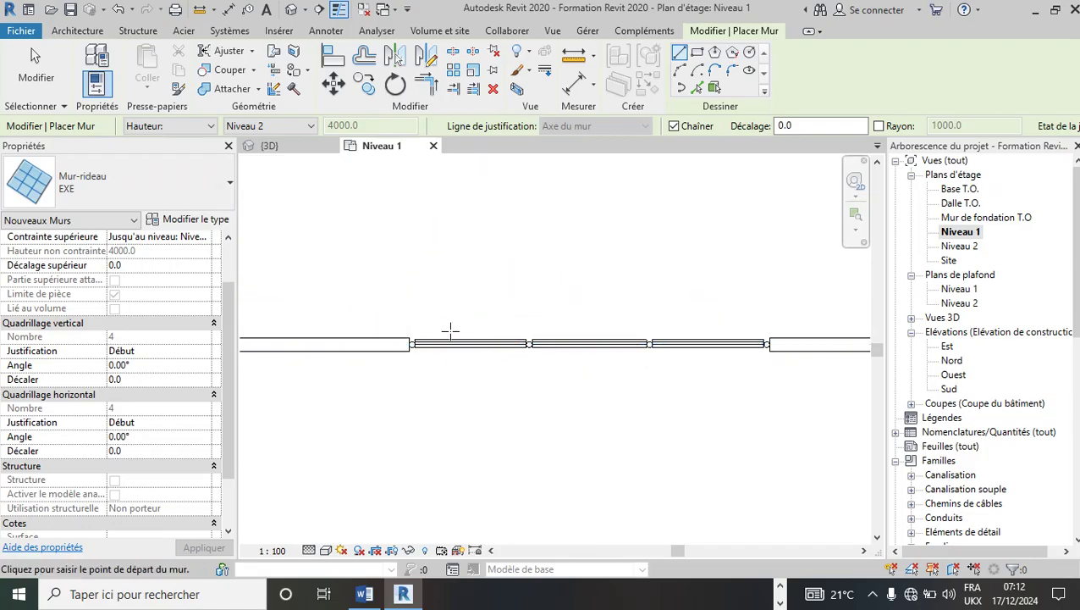
key(Escape)
key(Escape)
click(400, 345)
key(ctrl+Tab)
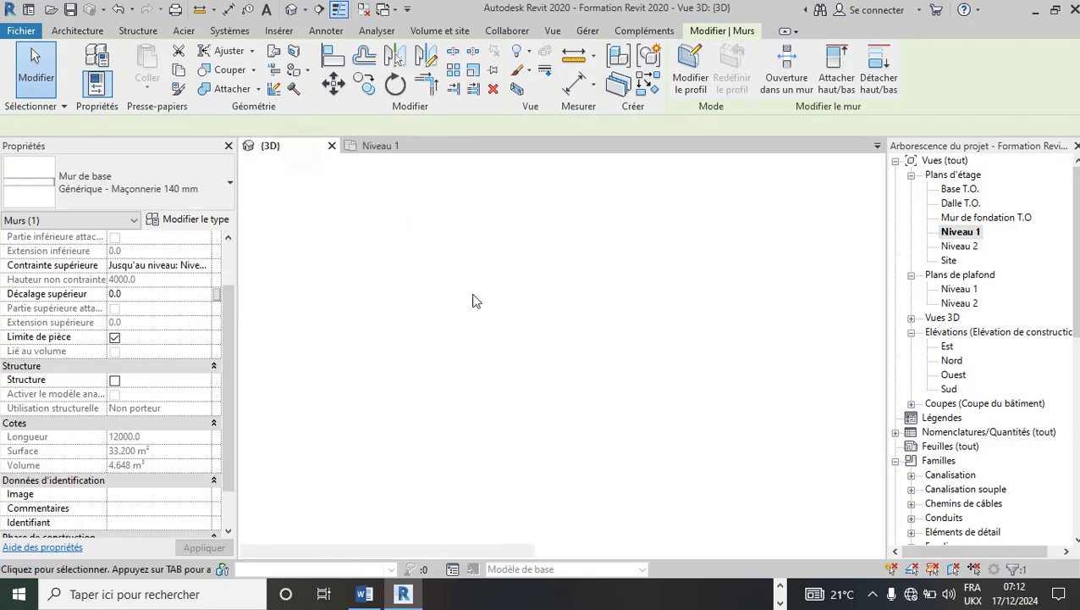
scroll(549, 355, up, 5)
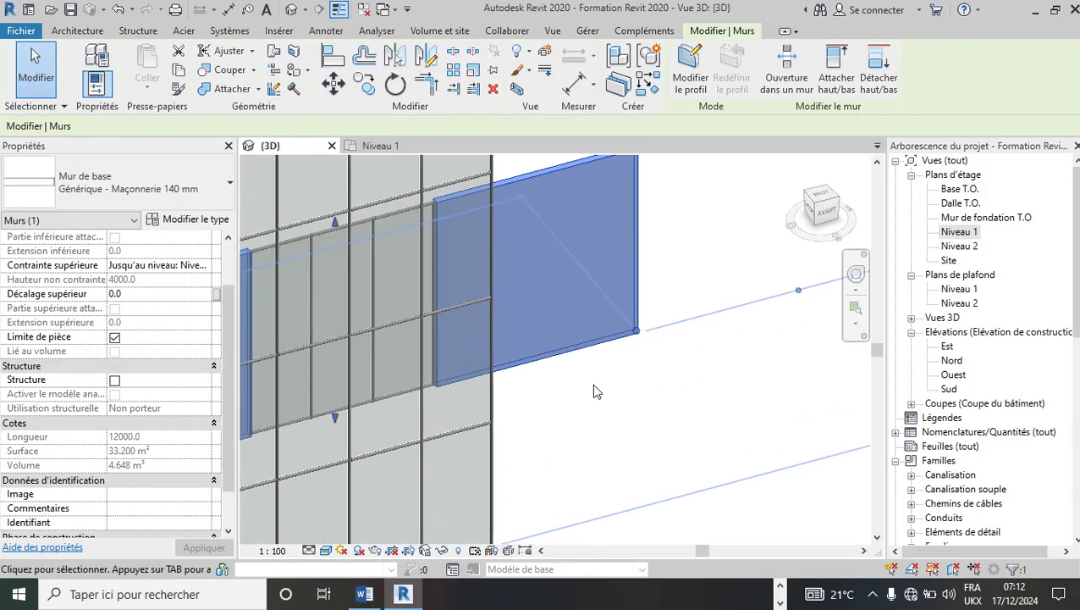
scroll(596, 391, up, 1)
click(581, 391)
scroll(666, 251, down, 4)
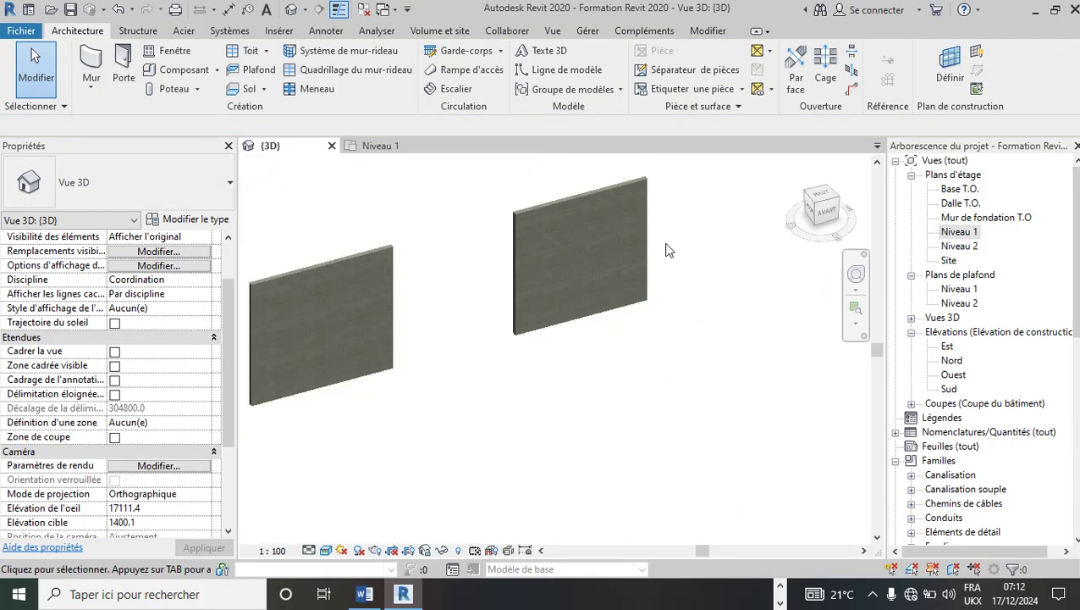
Move the basic wall together with its embedded curtain wall to a clear area beside the large curtain wall in the Niveau 1 plan
click(380, 146)
scroll(469, 289, down, 3)
drag(307, 226, 636, 317)
click(332, 82)
click(422, 290)
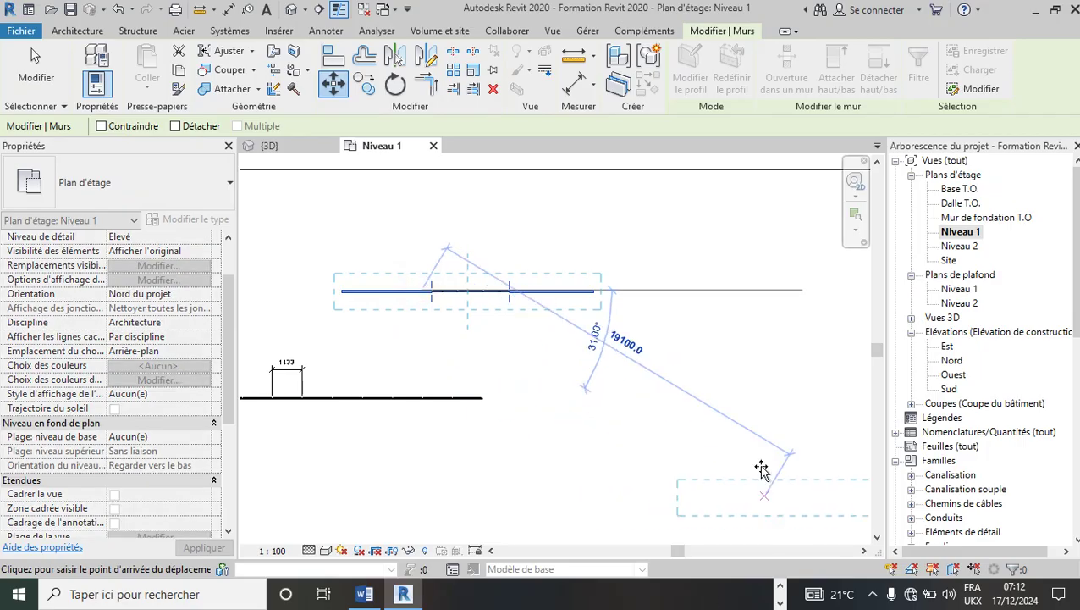
click(648, 449)
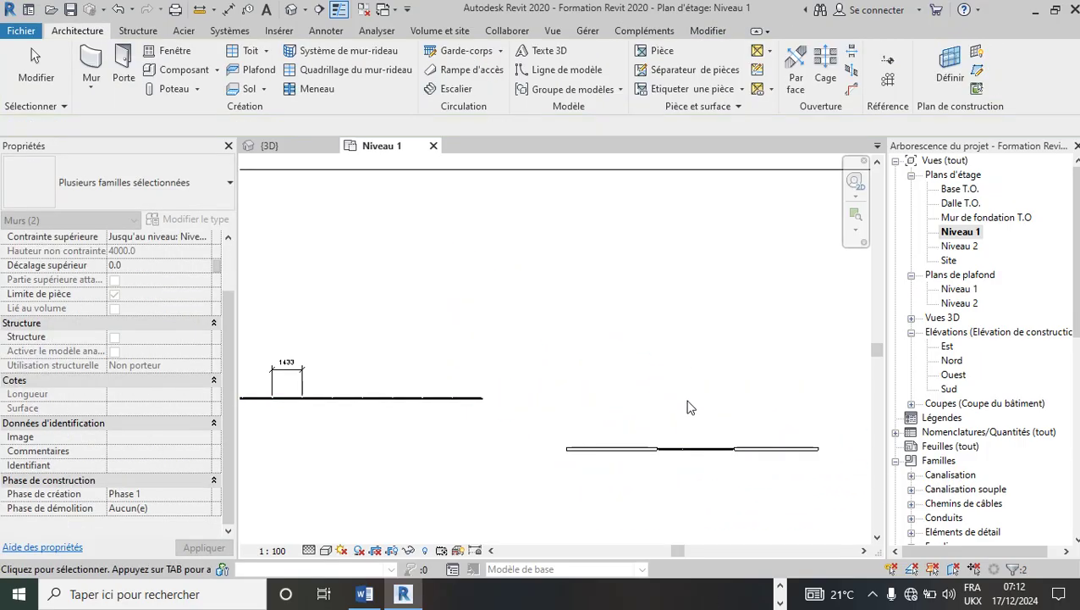
key(Escape)
In the 3D view, reshape the embedded curtain wall to about 2759 mm high with a top offset of about -474 mm
click(269, 145)
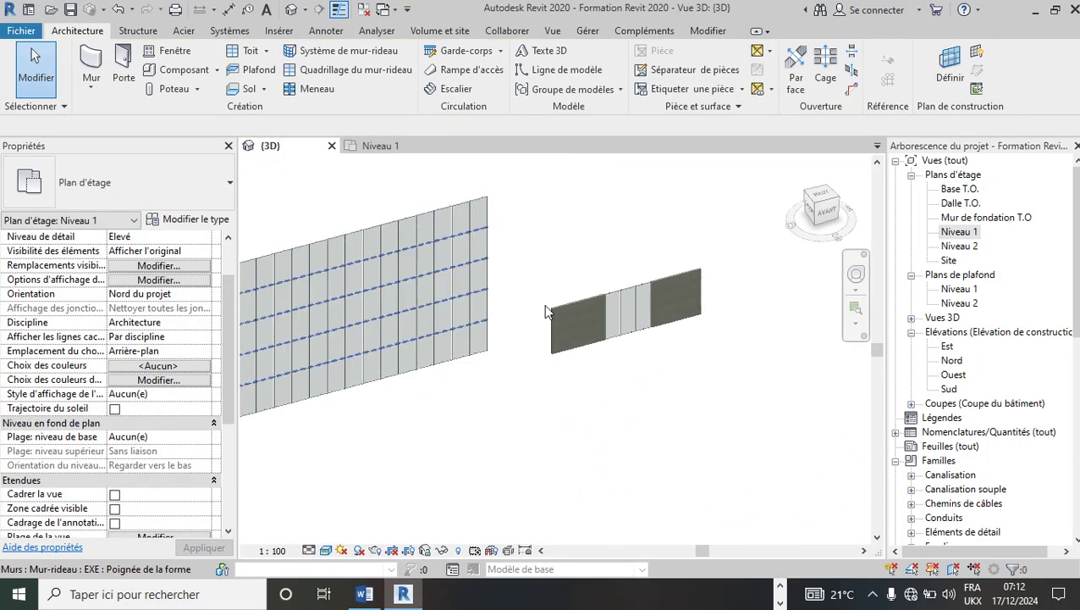
scroll(628, 298, up, 4)
click(586, 281)
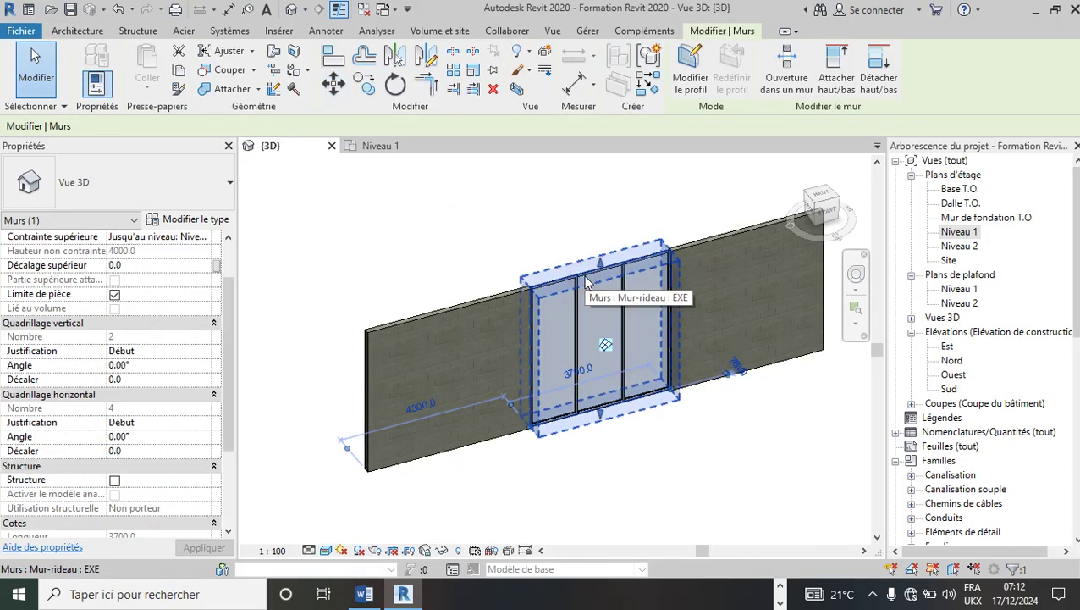
drag(601, 264, 602, 310)
drag(600, 417, 600, 386)
drag(606, 320, 601, 276)
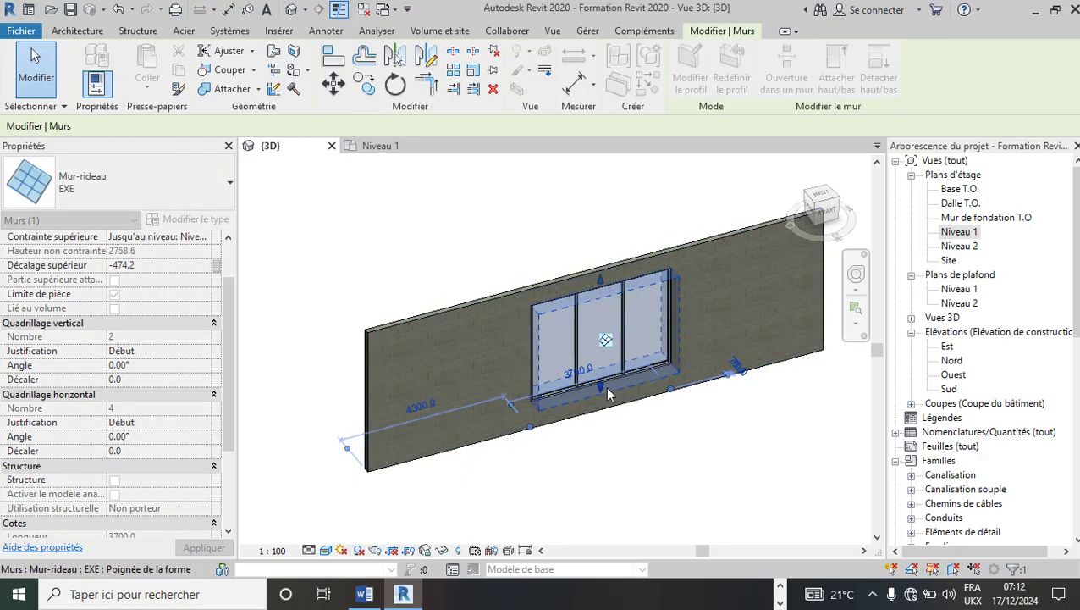
Stretch the embedded curtain wall at both ends to about 6600 mm long and lower its base offset to about -145 mm
drag(601, 391, 462, 444)
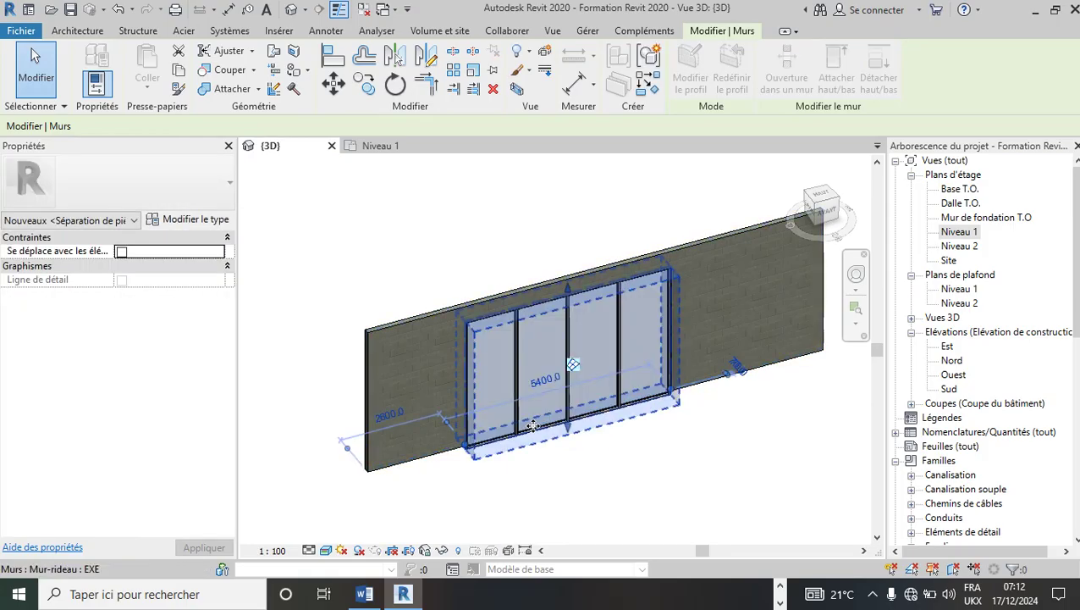
drag(677, 391, 716, 372)
click(718, 443)
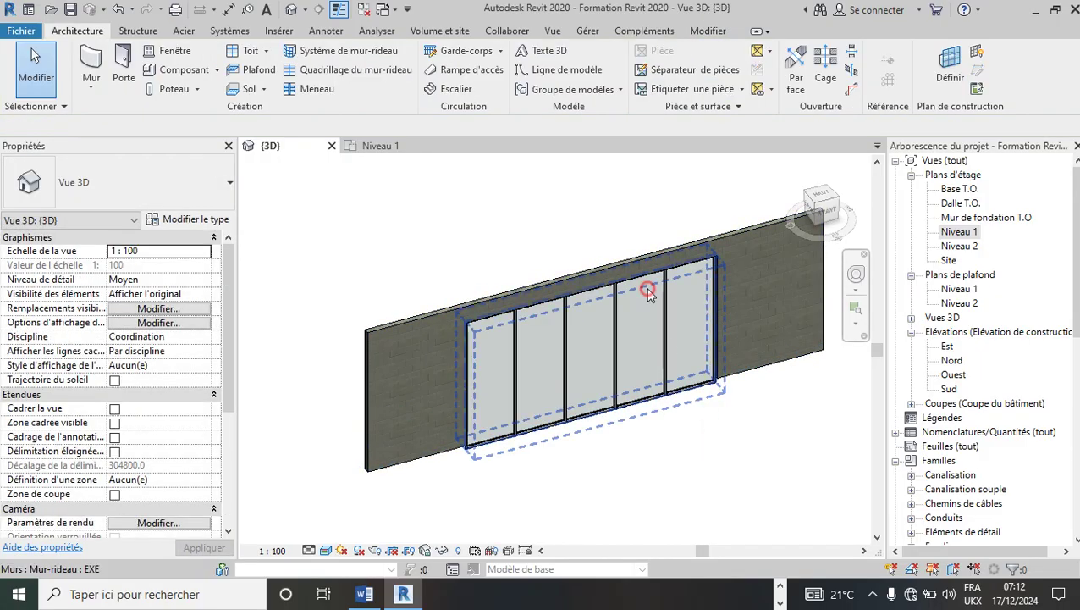
Delete the curtain wall embedded in the basic wall
click(646, 287)
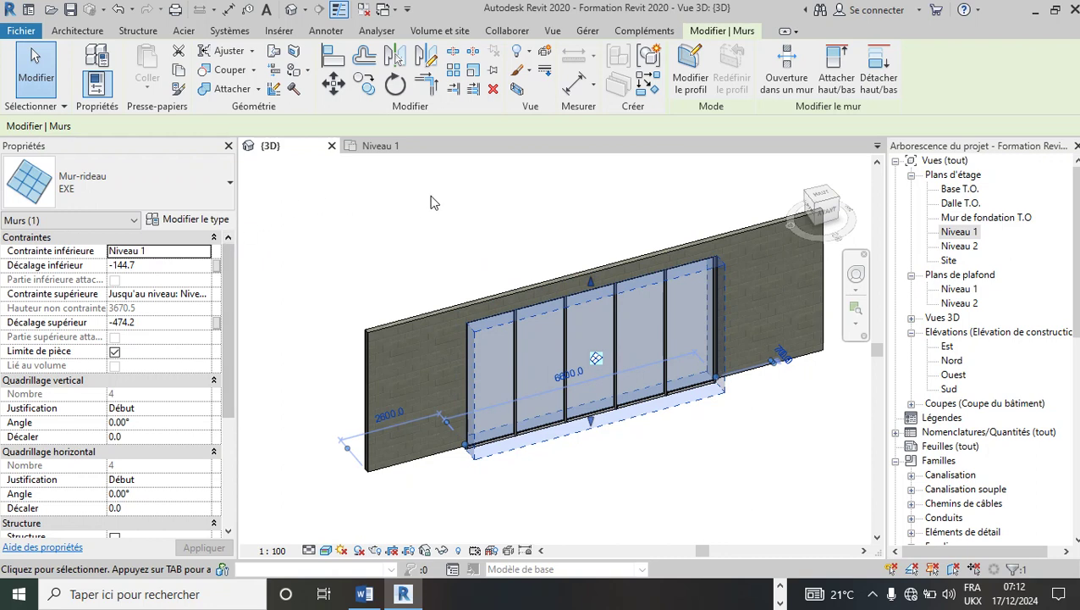
key(Delete)
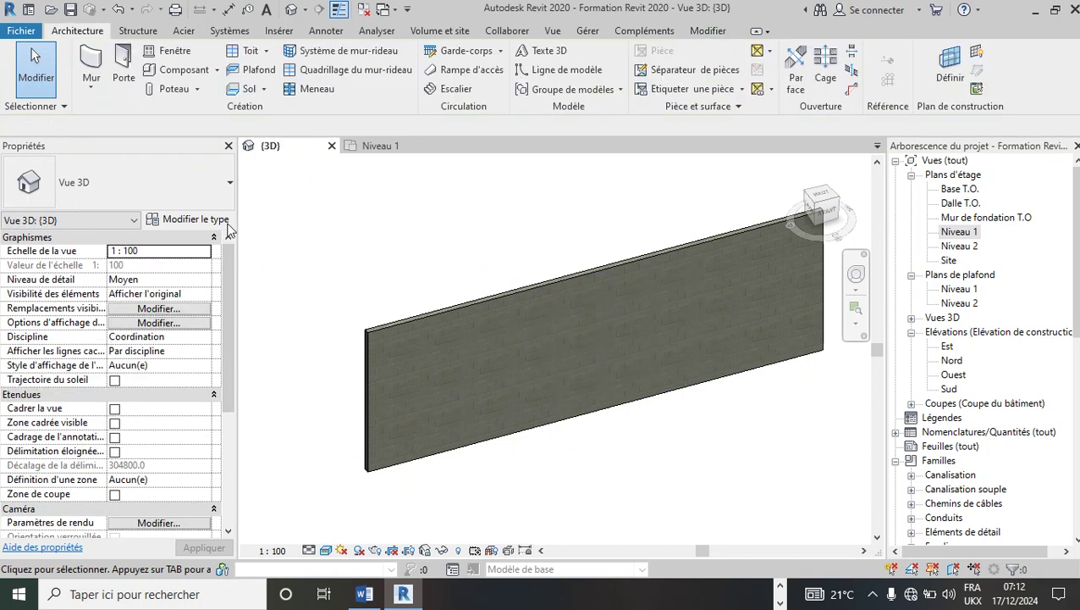
click(193, 219)
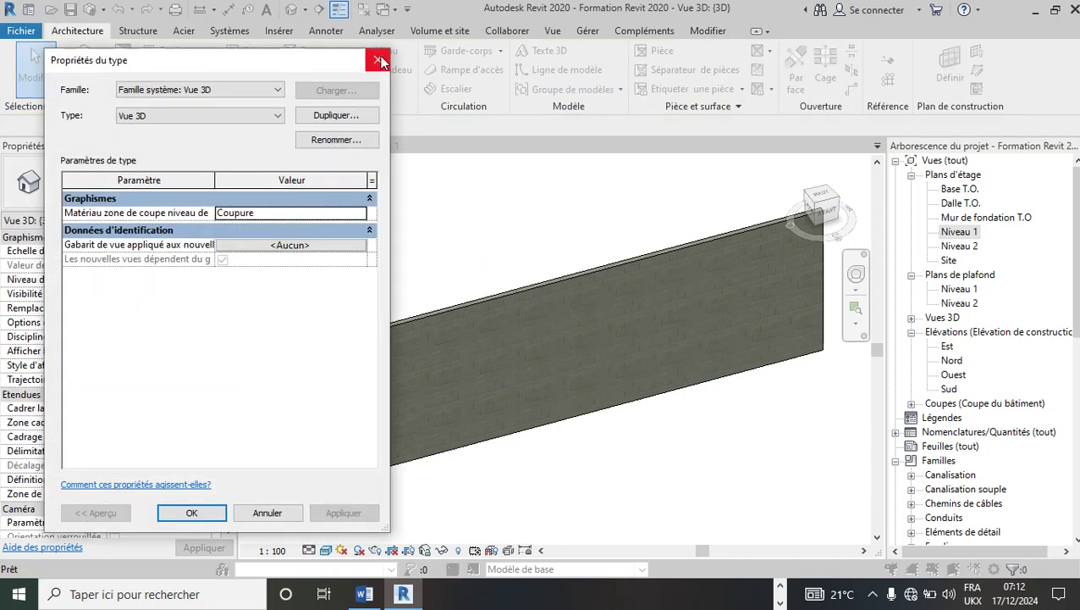
click(381, 62)
Turn off Encastrement automatique in the EXE type properties of the large curtain wall and accept the change
scroll(643, 344, down, 3)
click(480, 261)
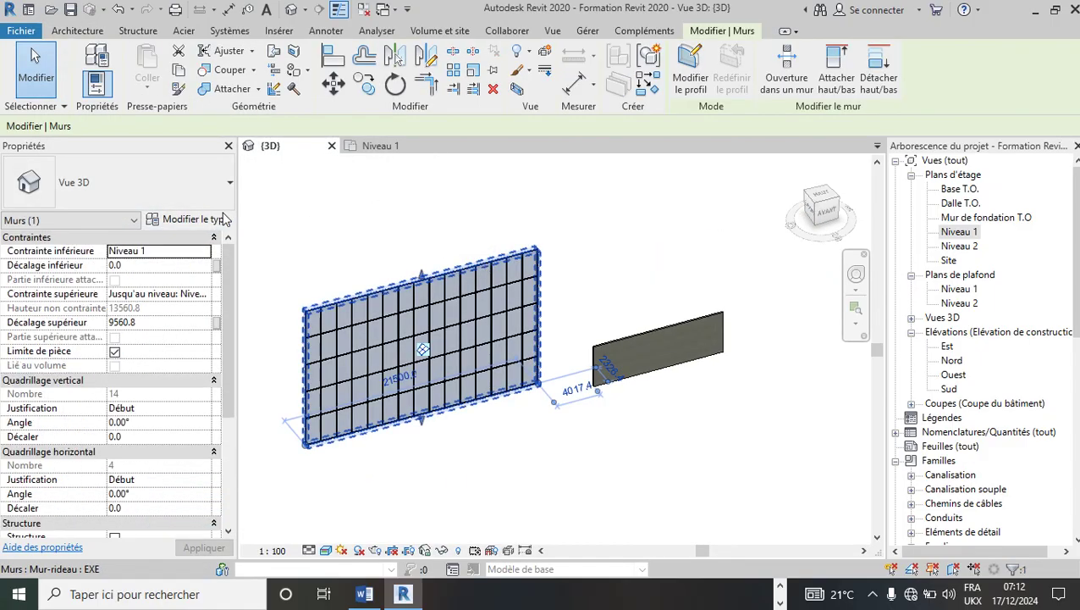
click(222, 220)
click(210, 228)
click(334, 513)
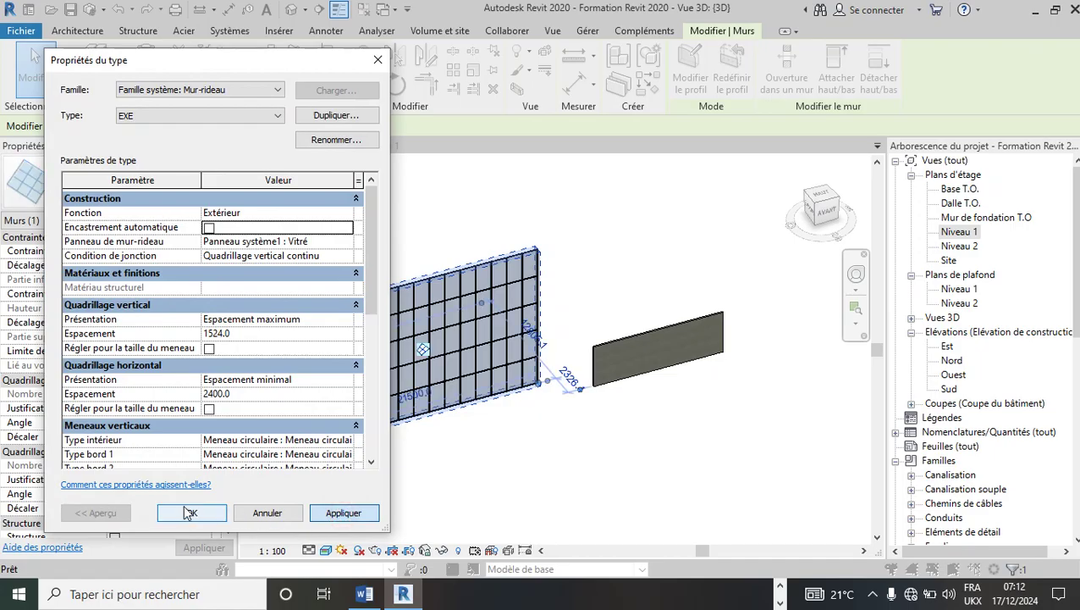
click(193, 513)
Draw an EXE curtain wall about 3700 mm long over the relocated basic wall's axis in the Niveau 1 plan
scroll(662, 323, up, 4)
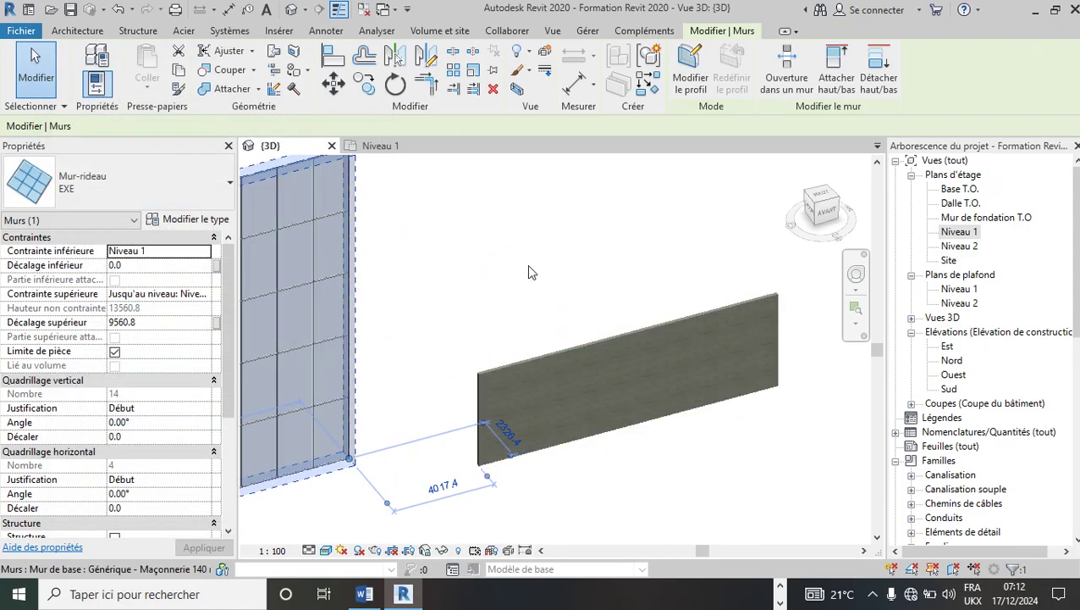
click(381, 146)
scroll(678, 447, up, 3)
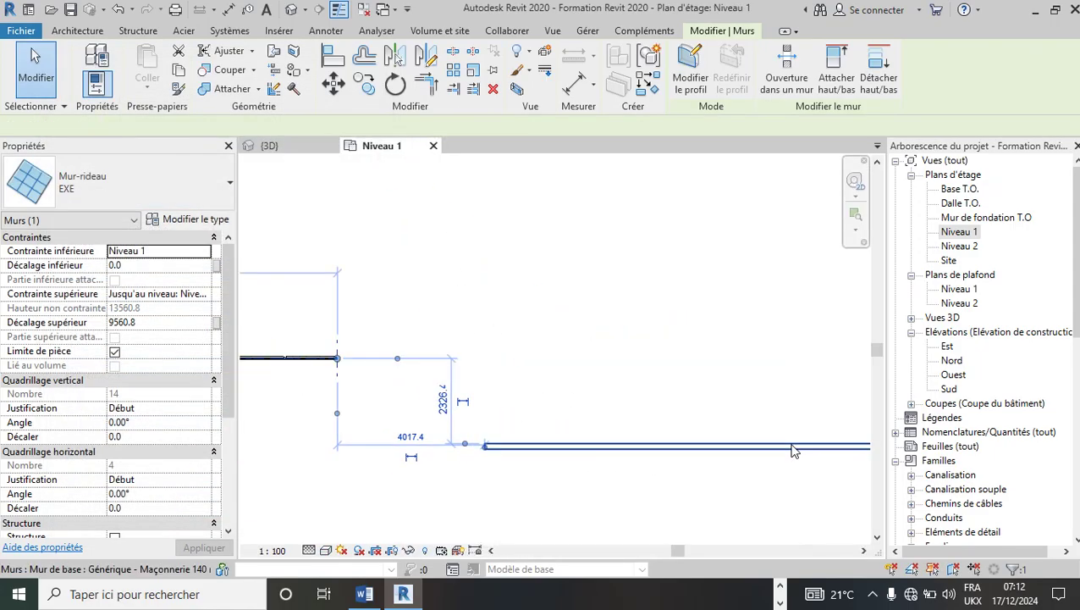
scroll(321, 380, down, 2)
scroll(572, 412, up, 1)
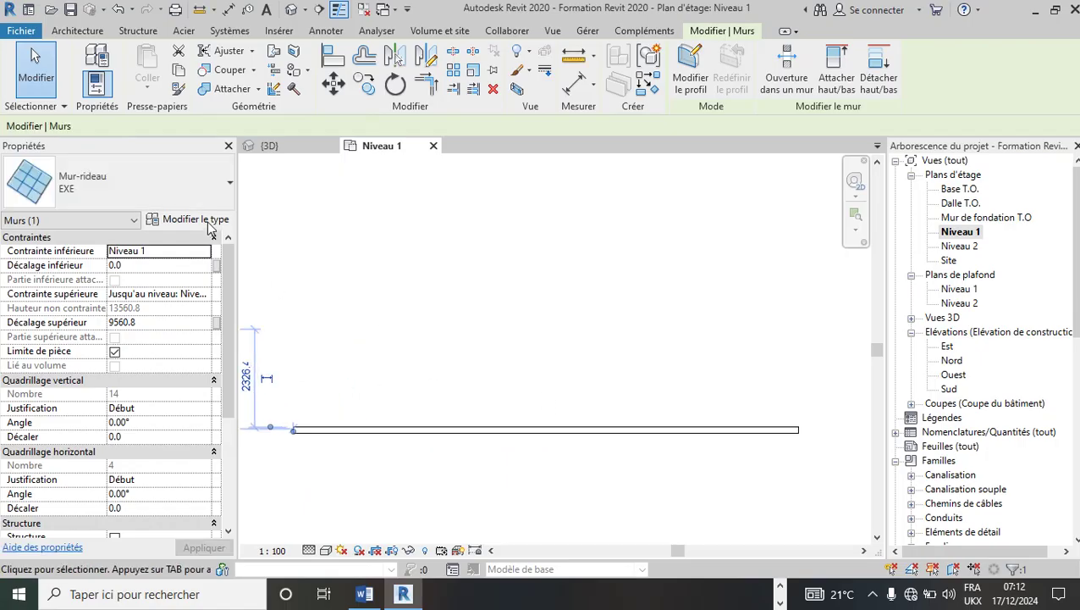
click(77, 30)
click(86, 58)
scroll(420, 421, up, 2)
click(378, 399)
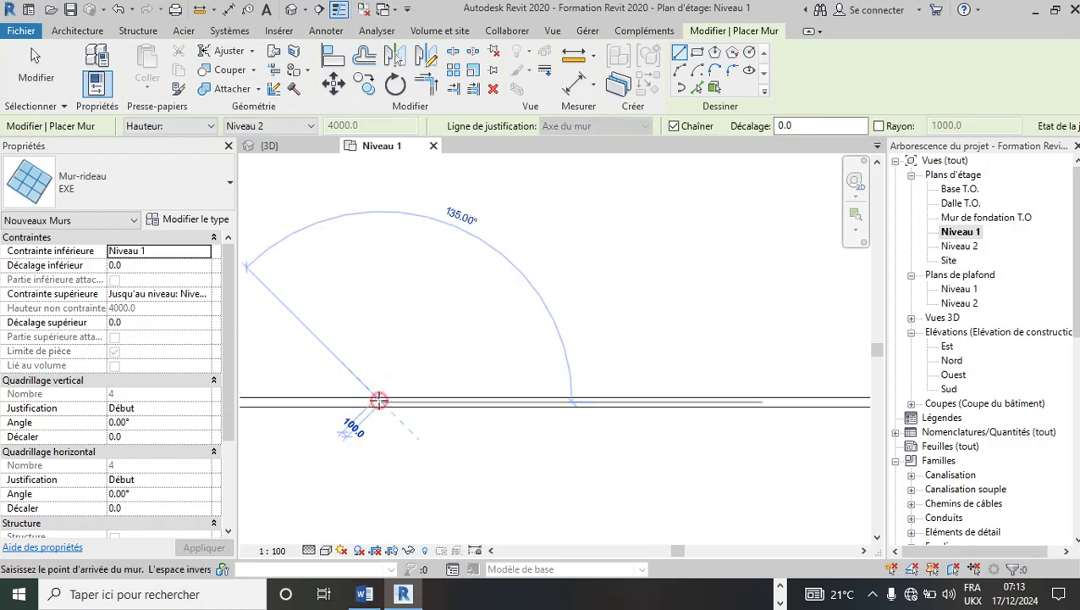
click(619, 399)
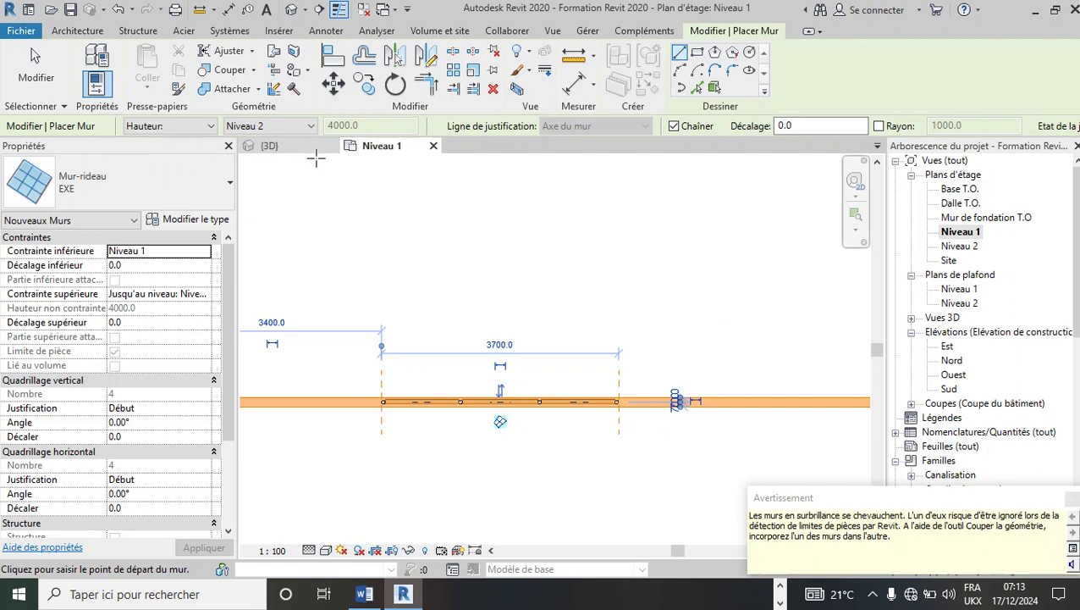
Cut the basic wall with the overlapping EXE curtain wall using the Couper geometry tool in the 3D view
click(269, 145)
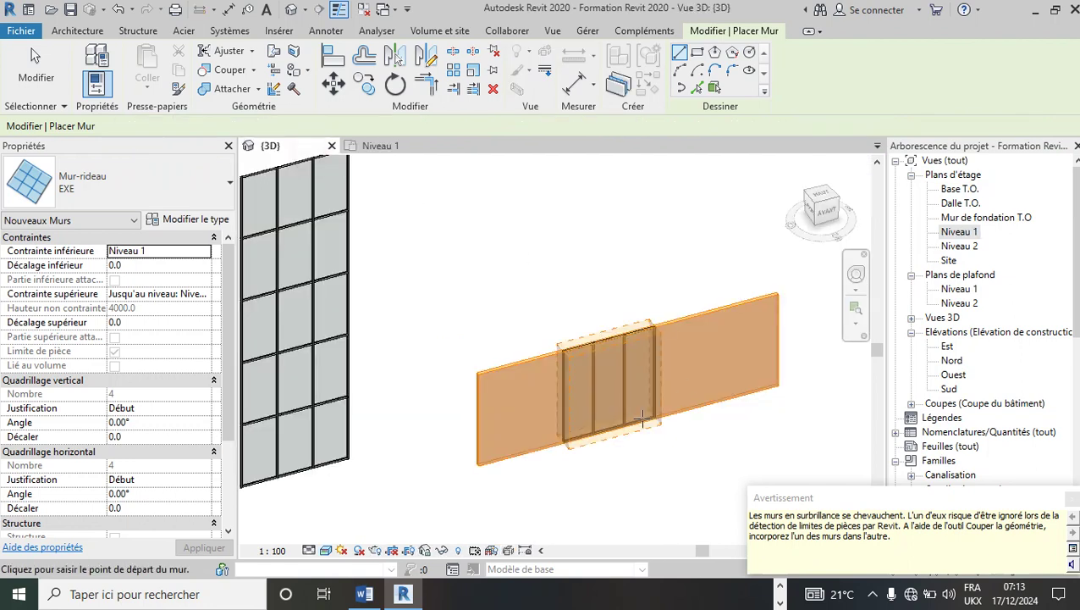
click(228, 71)
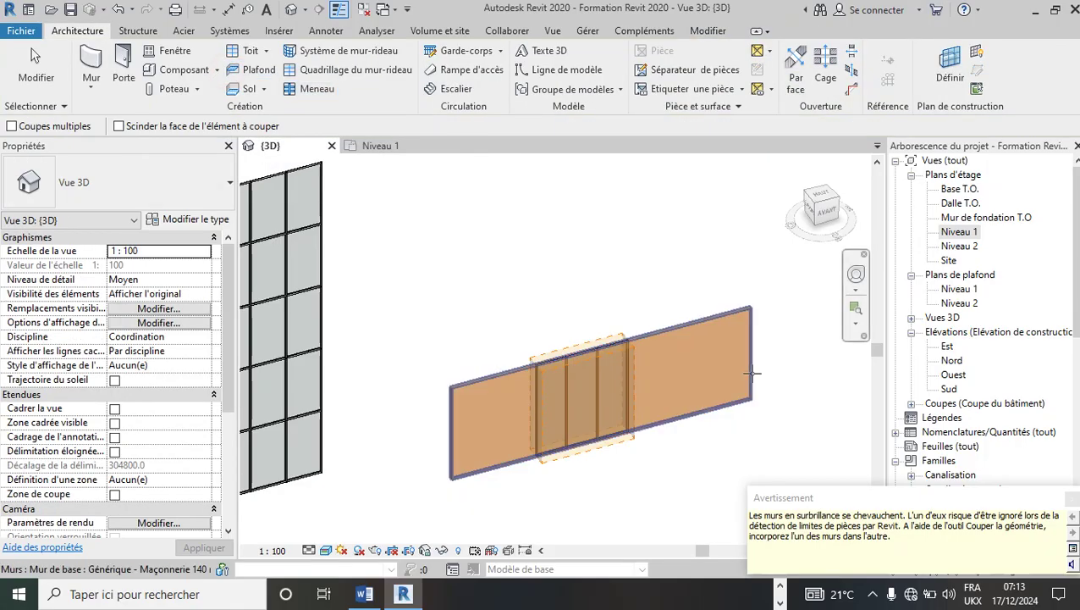
scroll(669, 334, up, 3)
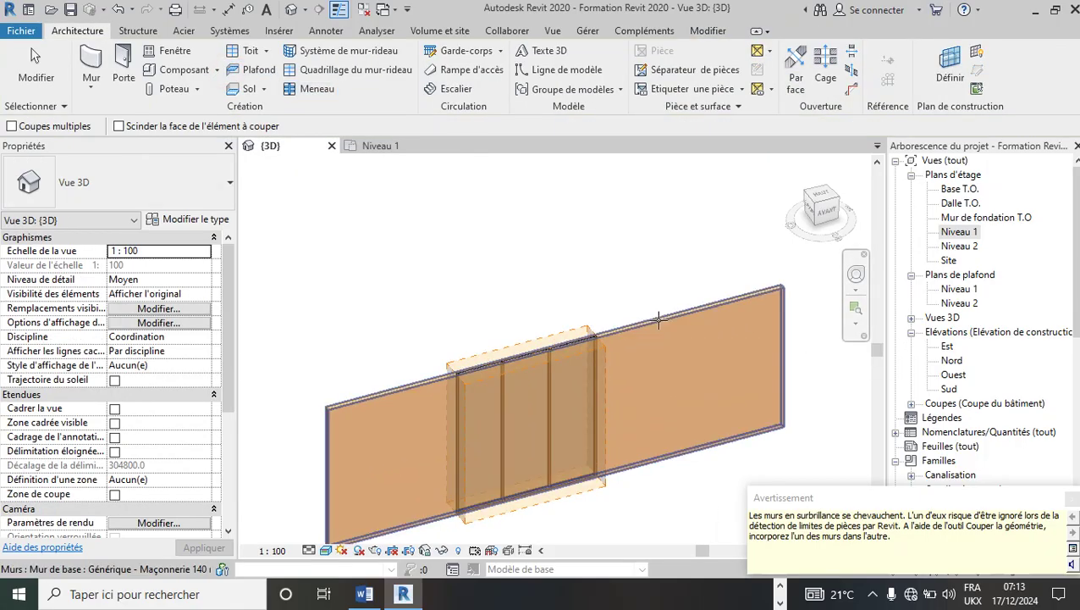
click(662, 330)
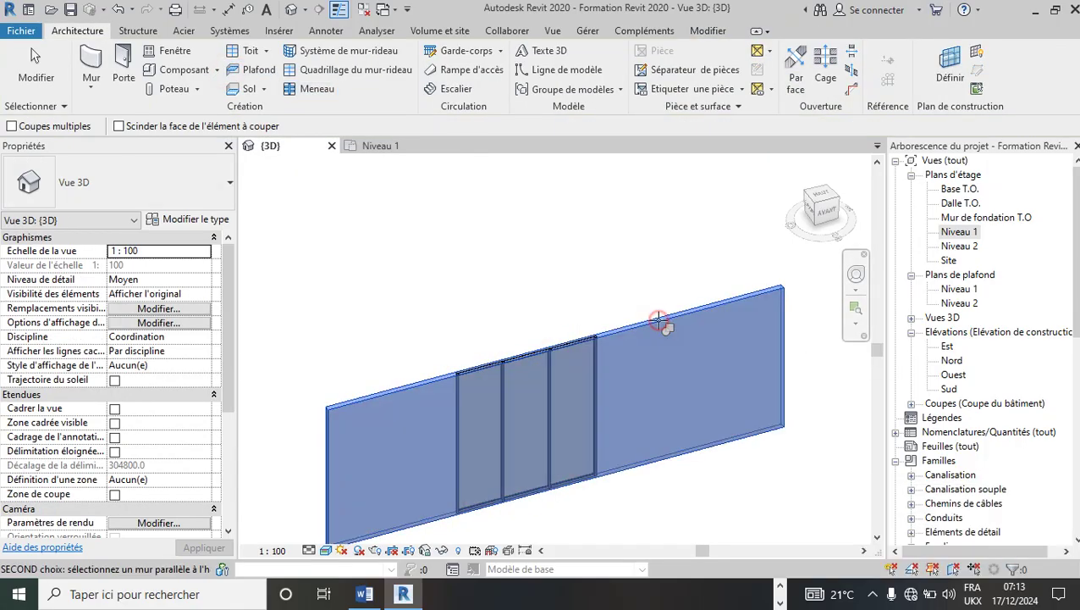
click(599, 348)
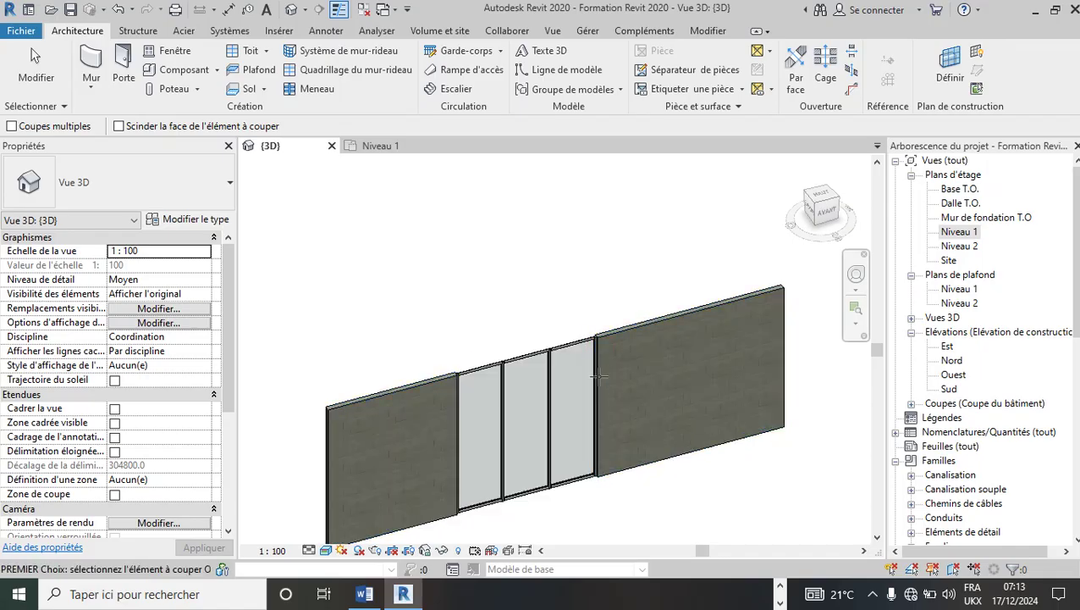
scroll(562, 367, down, 2)
scroll(562, 366, up, 3)
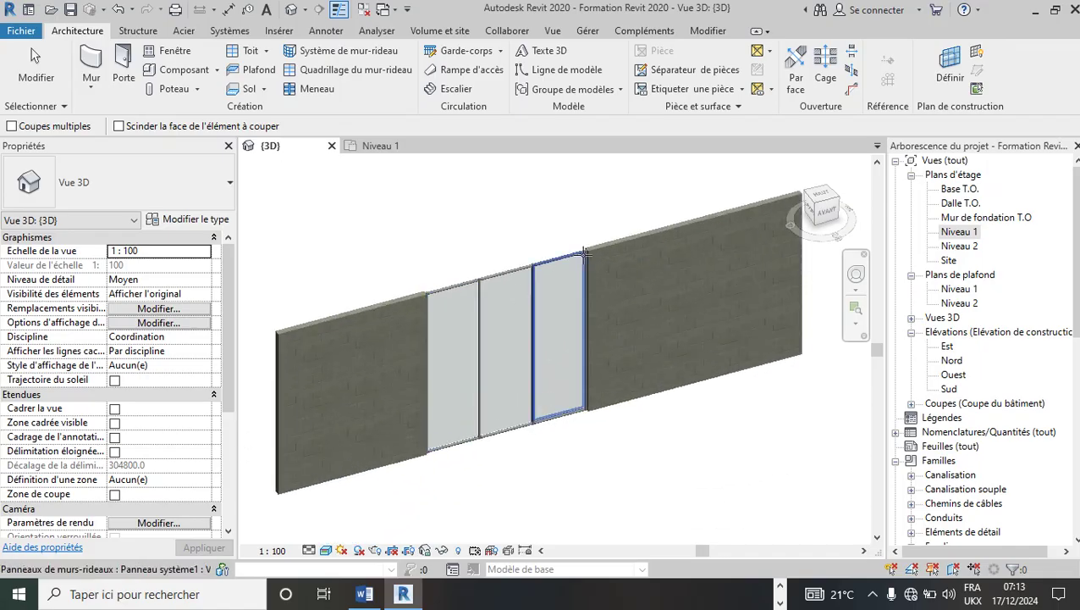
key(Escape)
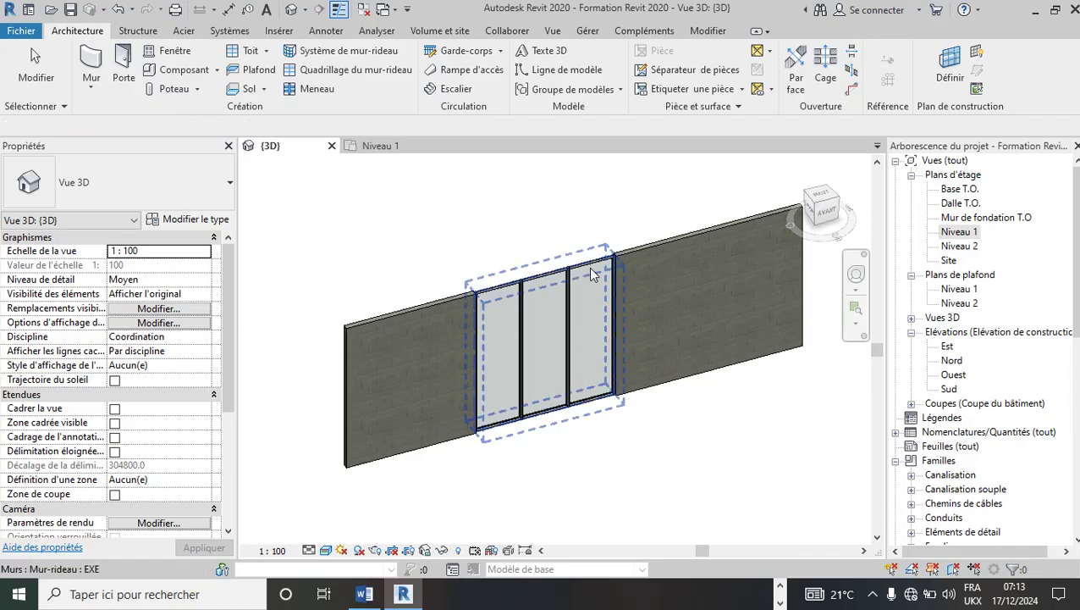
Lower the embedded curtain wall's top to an offset of about -1129 mm and extend its far end along the basic wall
click(569, 281)
drag(544, 271, 546, 312)
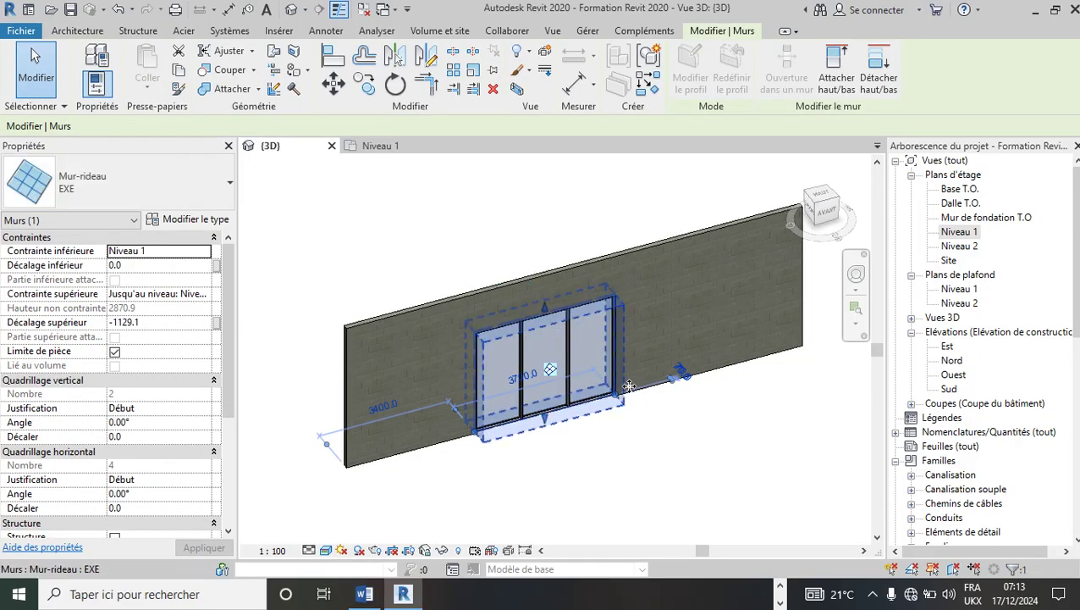
drag(619, 403, 728, 367)
click(653, 210)
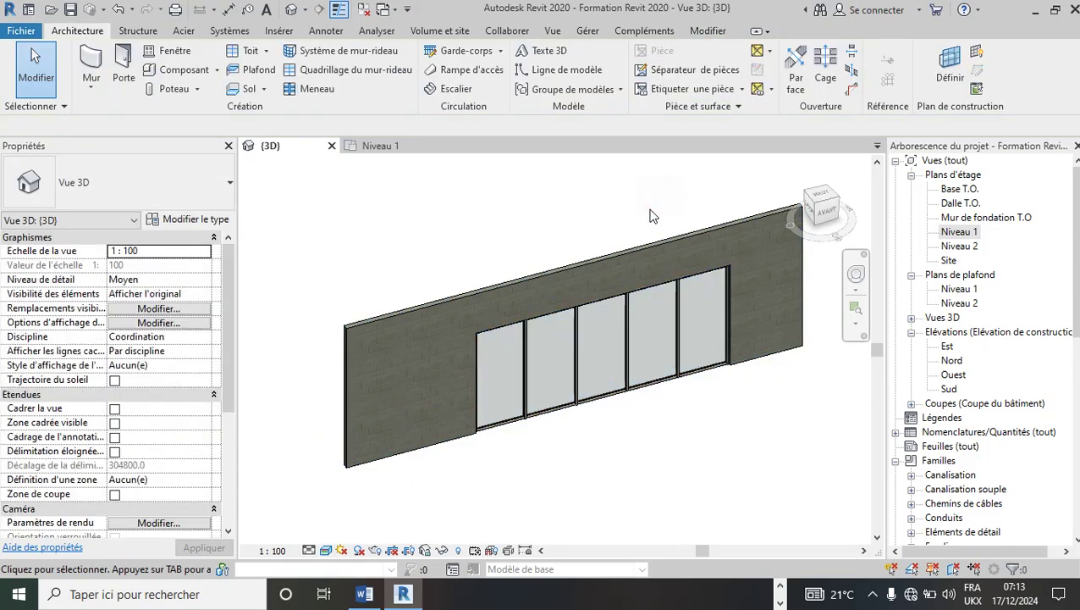
Examine the large curtain wall and the basic wall with its embedded curtain wall in the 3D view
scroll(614, 245, down, 3)
scroll(611, 252, down, 2)
middle_drag(440, 292, 604, 364)
scroll(593, 364, up, 1)
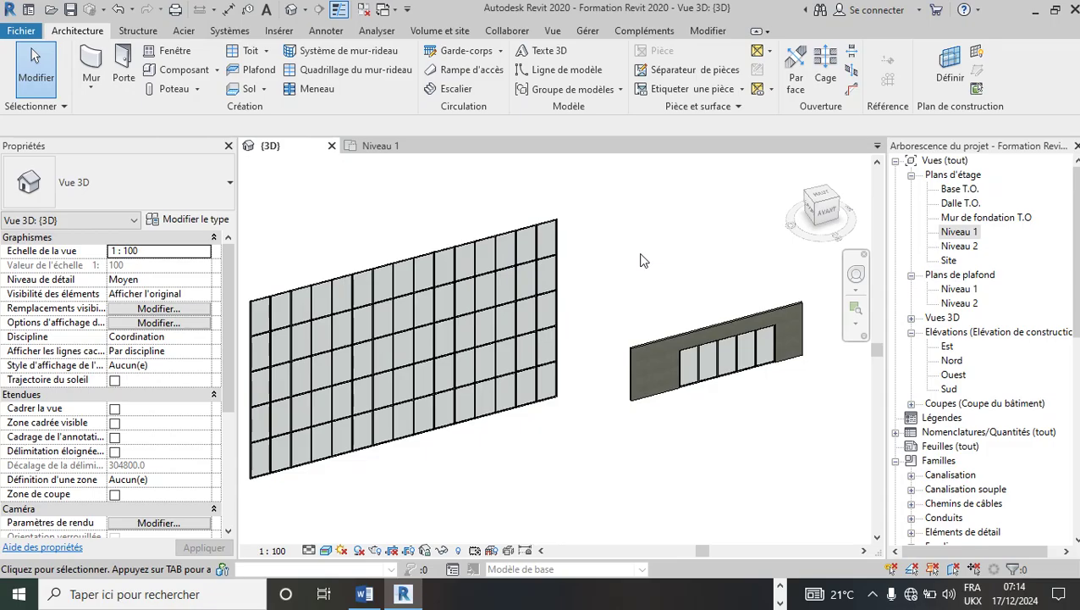
scroll(569, 248, up, 3)
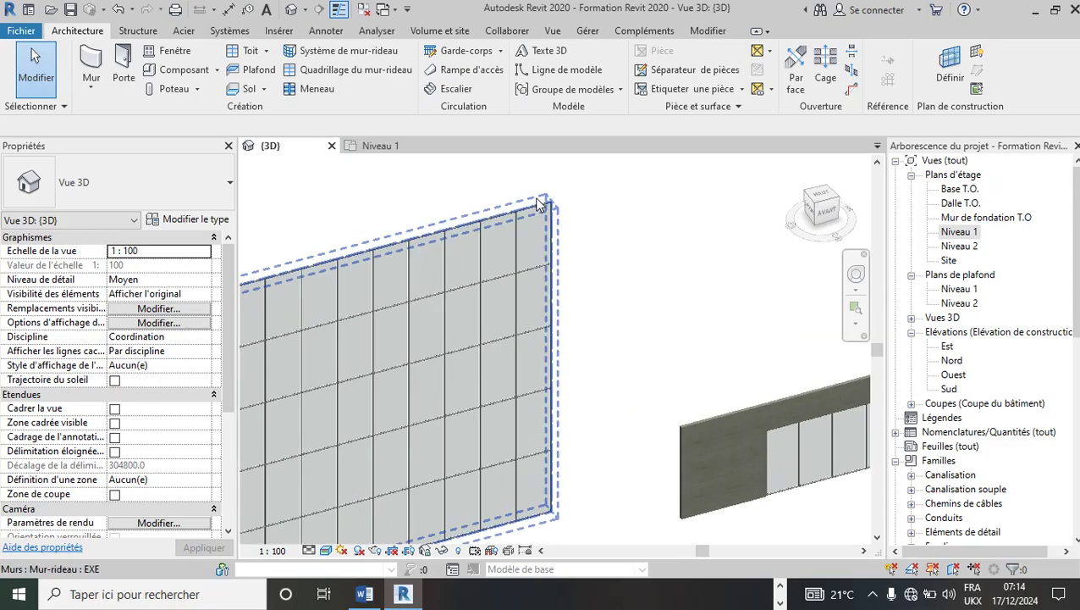
scroll(427, 498, down, 2)
scroll(320, 474, up, 5)
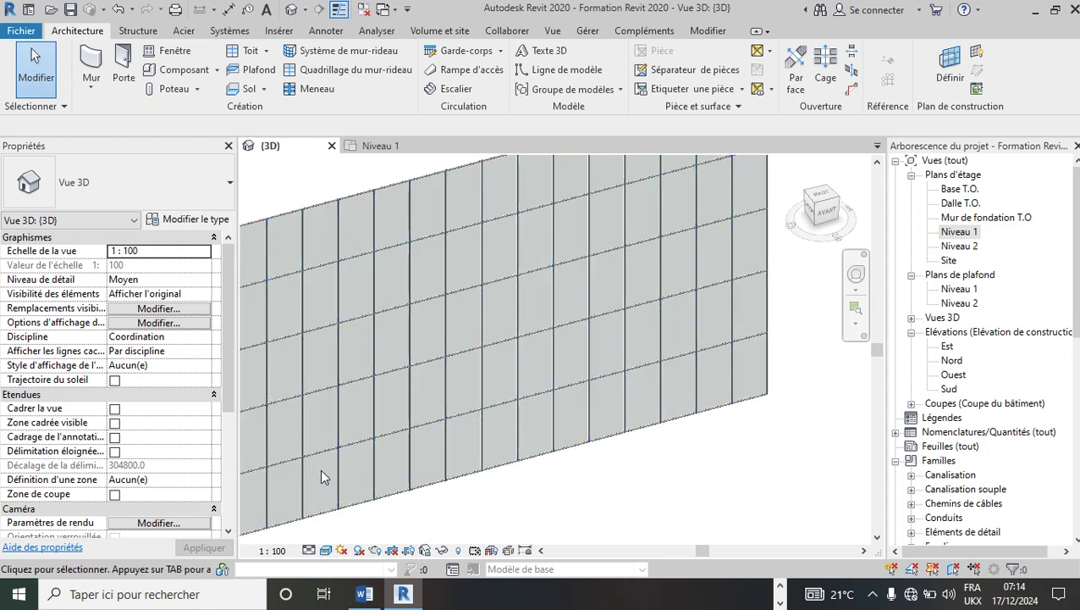
scroll(384, 457, down, 3)
click(523, 330)
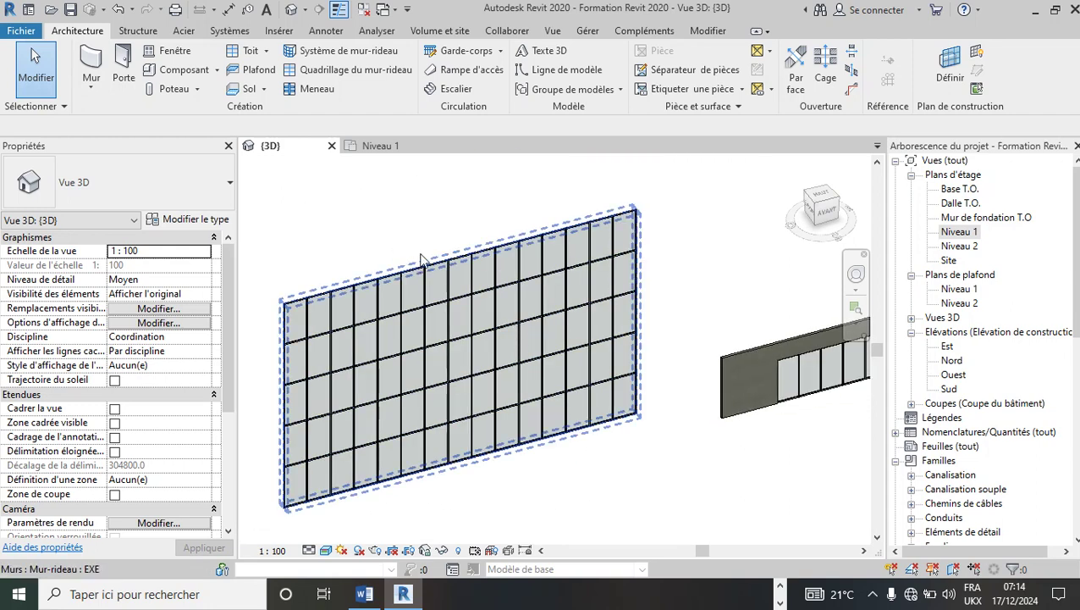
click(675, 205)
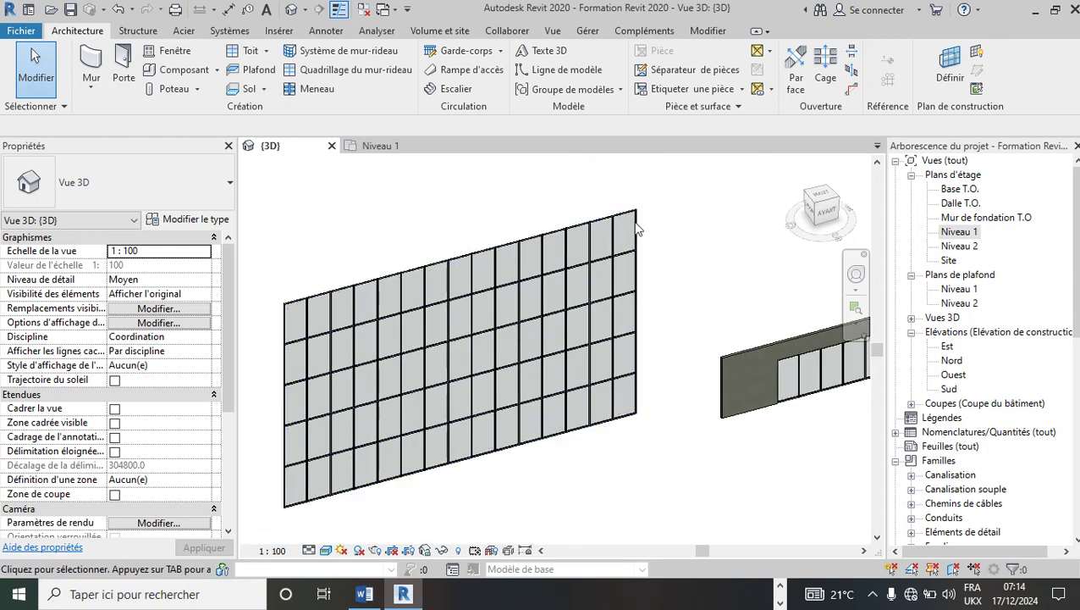
scroll(575, 277, down, 3)
scroll(736, 309, up, 4)
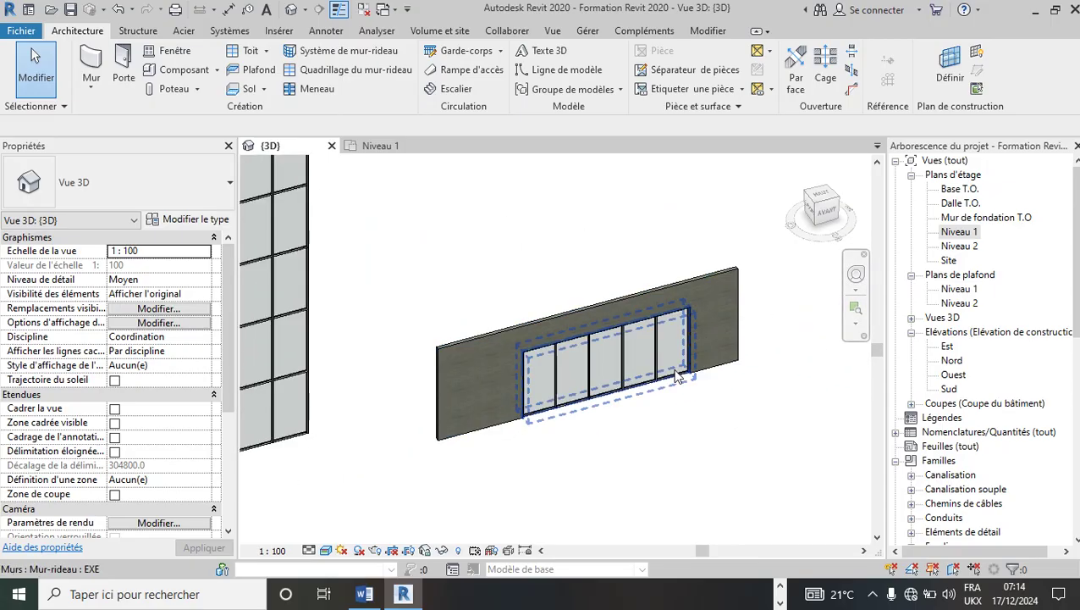
scroll(742, 296, up, 3)
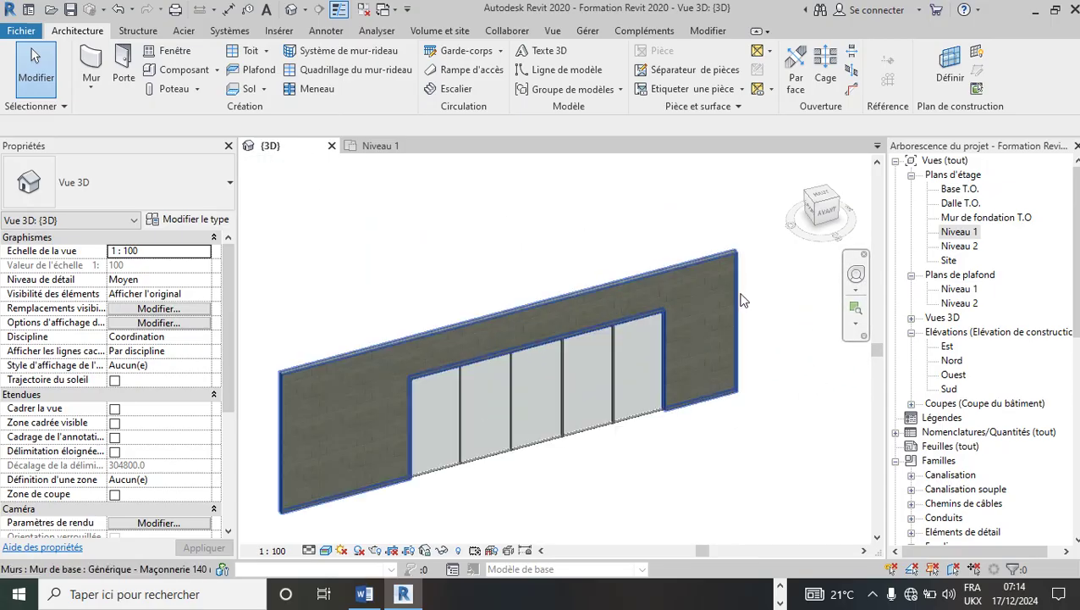